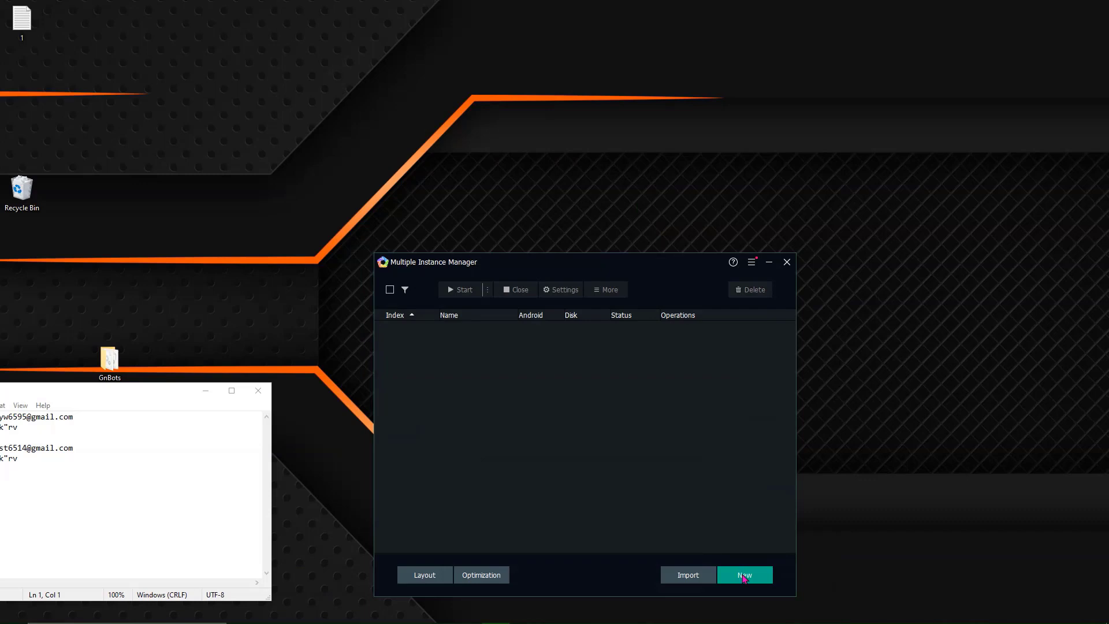
Create two new emulator instances with Android 7.1 (Recommended version).
{"action": "left_click", "coordinate": [744, 578]}
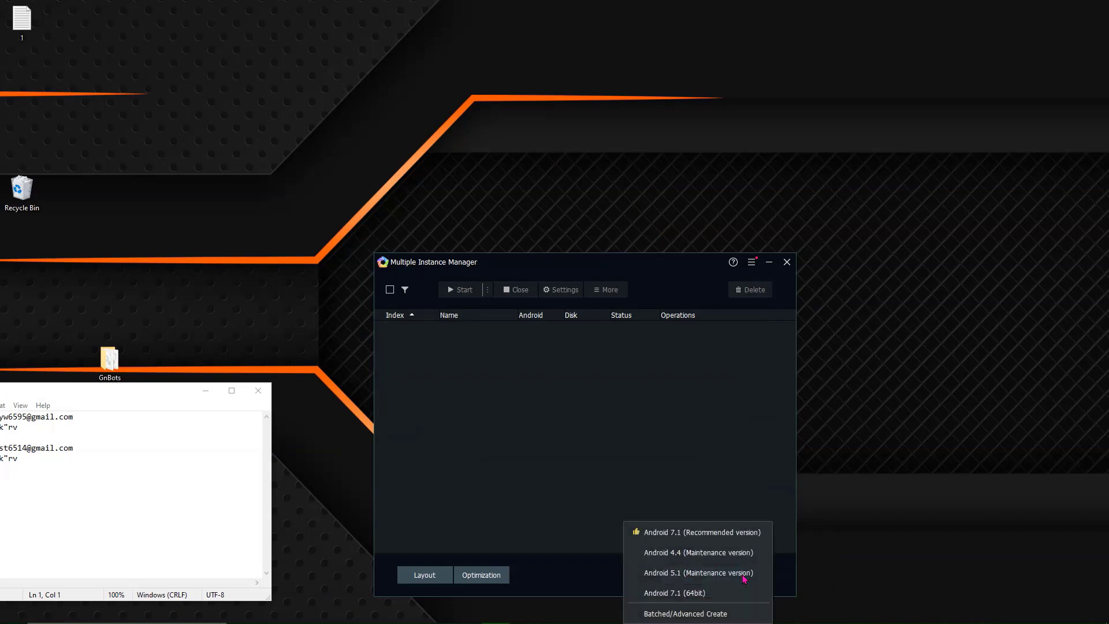
{"action": "left_click", "coordinate": [673, 540]}
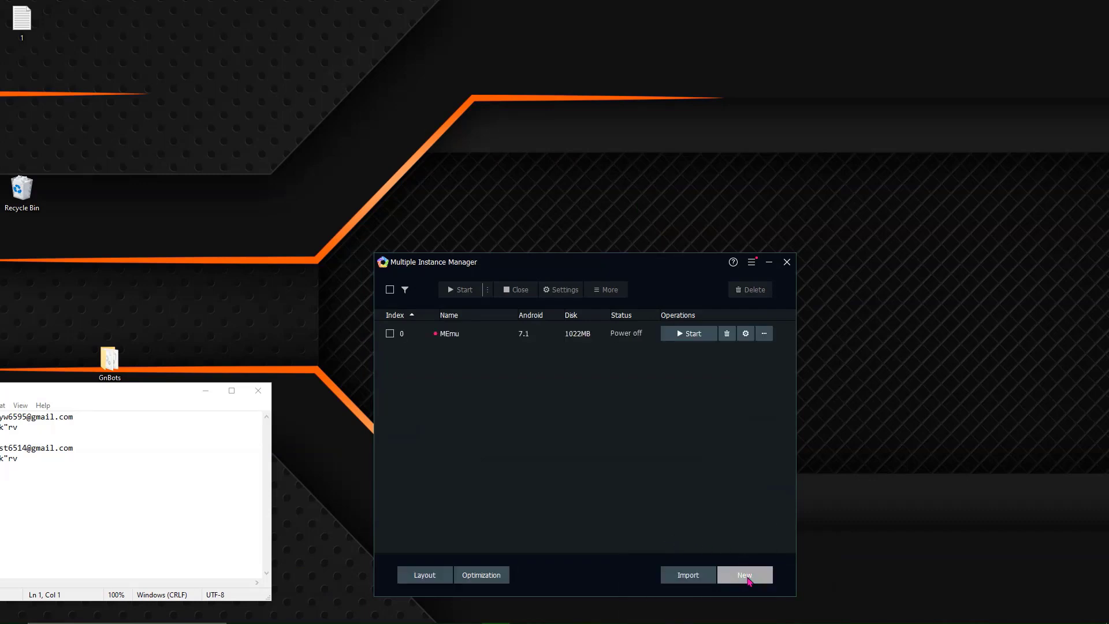
{"action": "left_click", "coordinate": [747, 579]}
{"action": "left_click", "coordinate": [675, 540]}
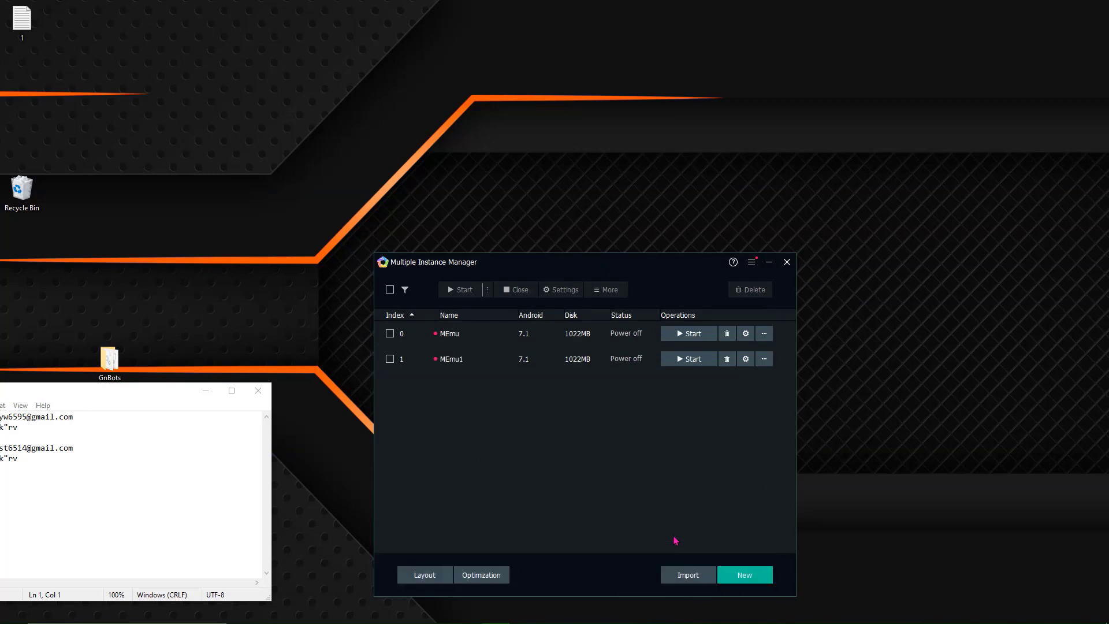
Select all instances in the Multiple Instance Manager and start them as a batch.
{"action": "left_click", "coordinate": [390, 291]}
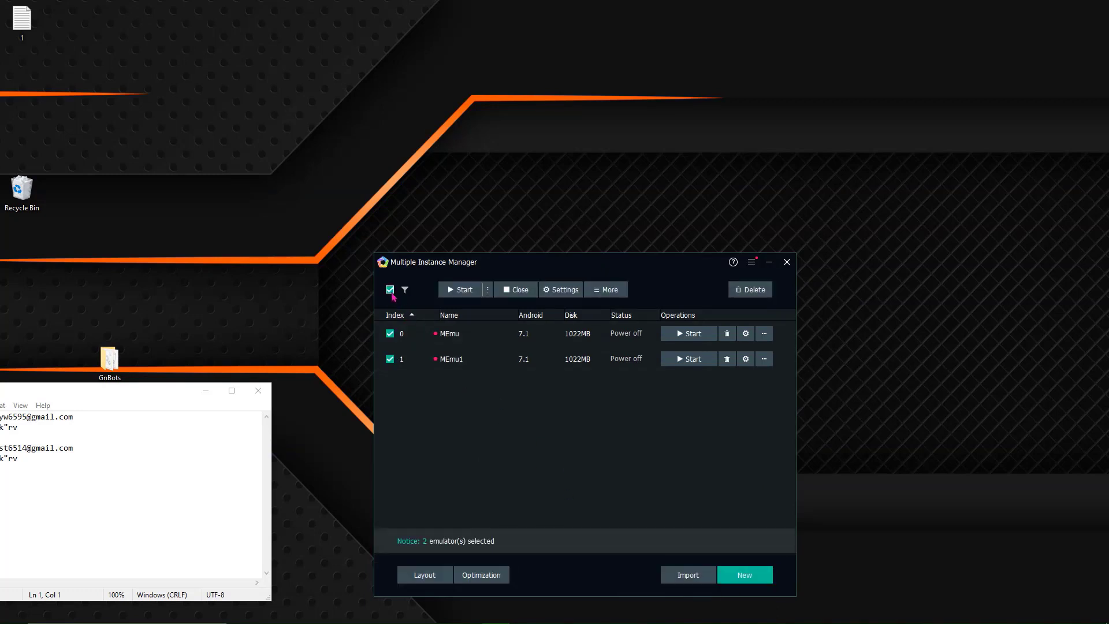
{"action": "left_click", "coordinate": [460, 291]}
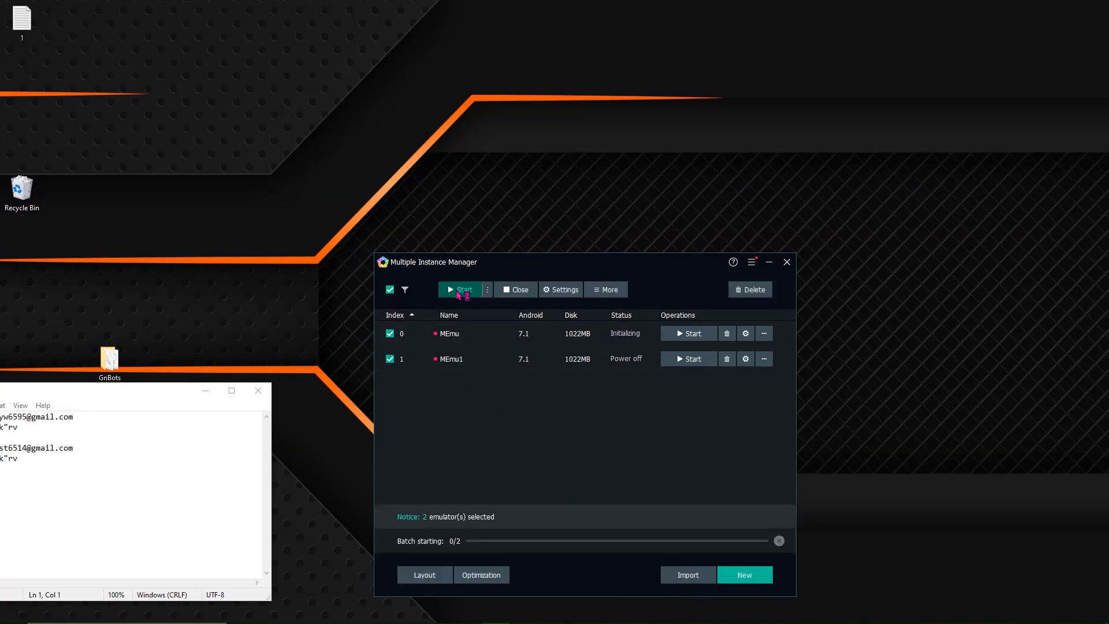
{"action": "left_click", "coordinate": [597, 583]}
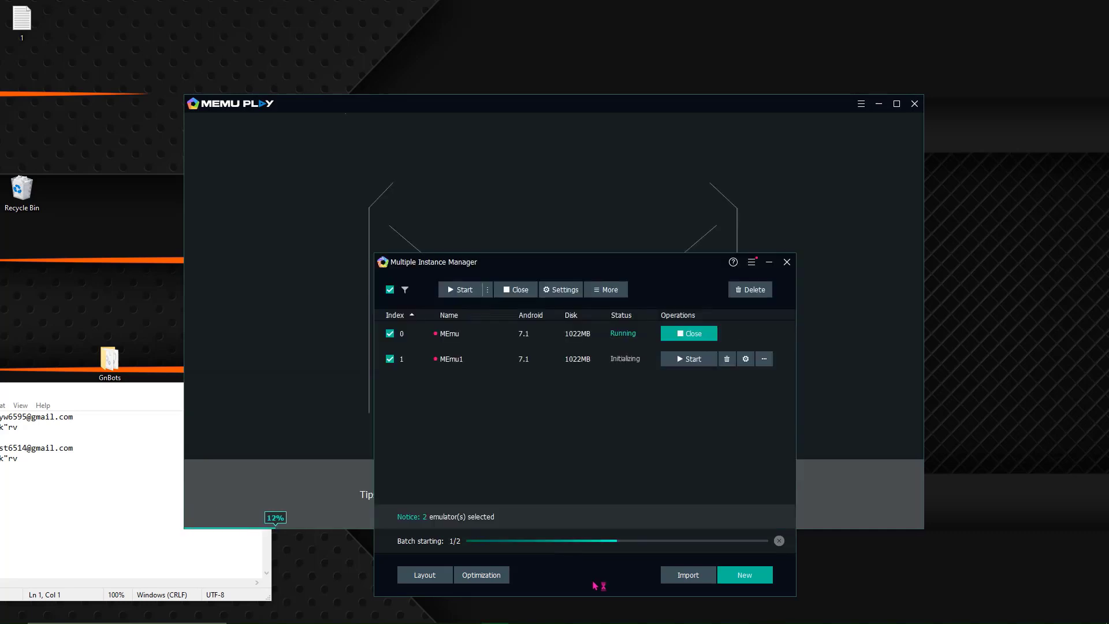
Arrange the emulator windows in a grid layout with 2 per row, using default spacing and size.
{"action": "left_click", "coordinate": [423, 575]}
{"action": "left_click_drag", "start_coordinate": [607, 310], "coordinate": [945, 368]}
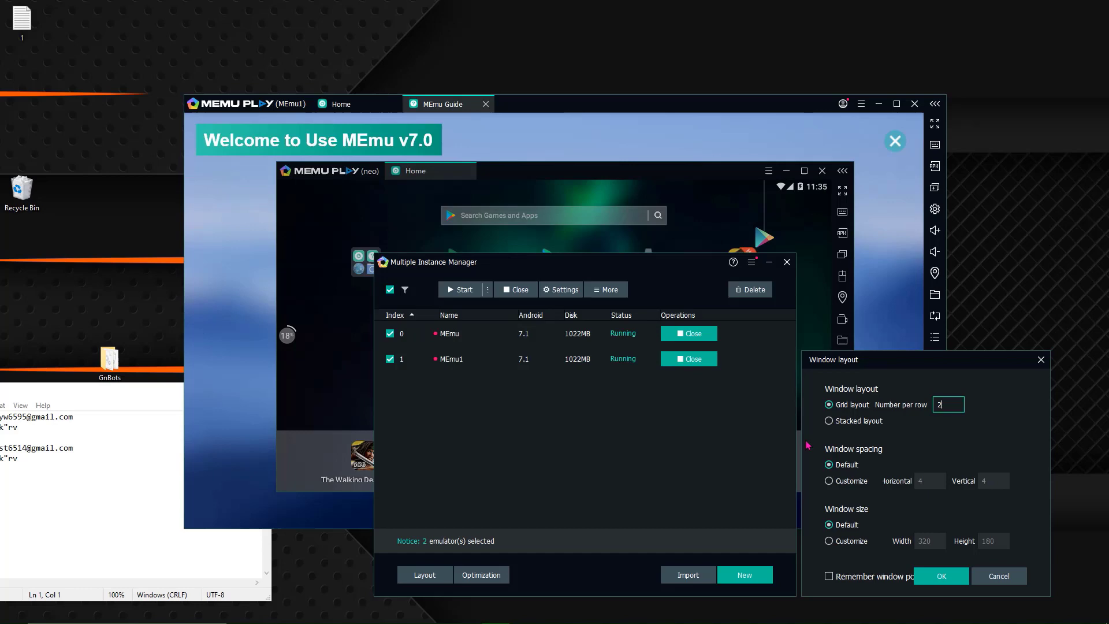
{"action": "left_click", "coordinate": [947, 575]}
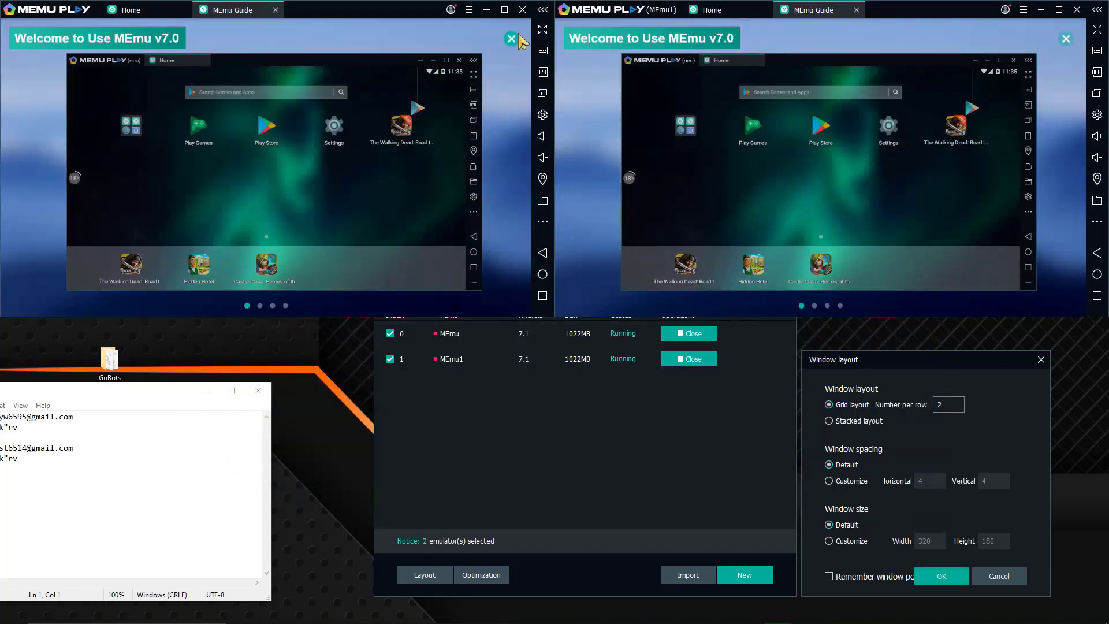
Dismiss the welcome guides and synchronize the first emulator's operations to MEmu1, with the synchronizer window placed below the emulators.
{"action": "left_click", "coordinate": [511, 40]}
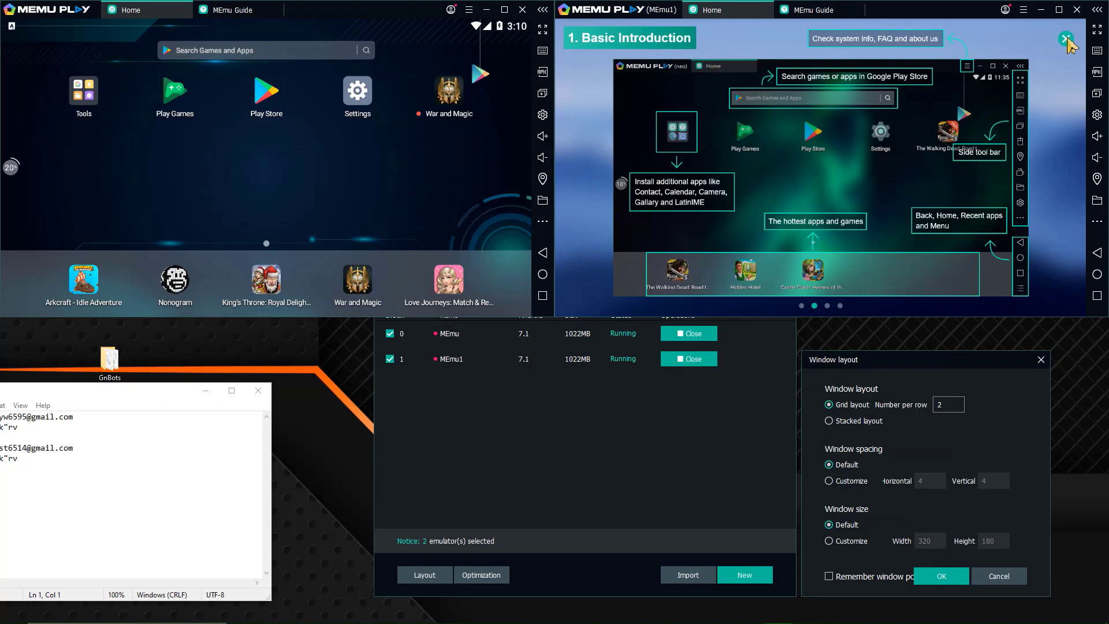
{"action": "left_click", "coordinate": [542, 221]}
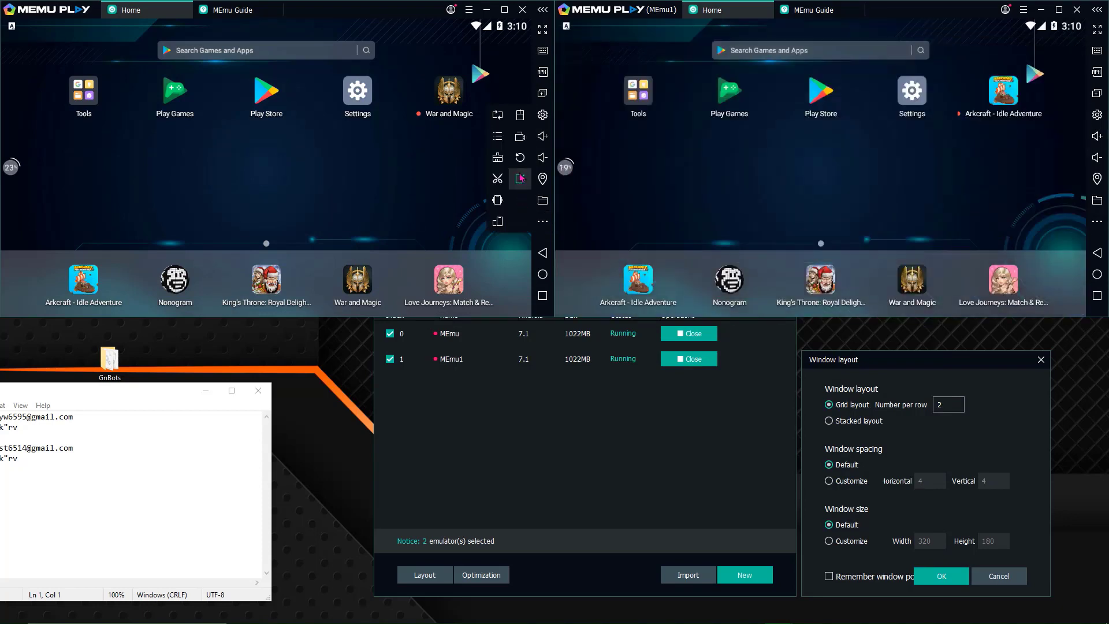
{"action": "left_click", "coordinate": [497, 116]}
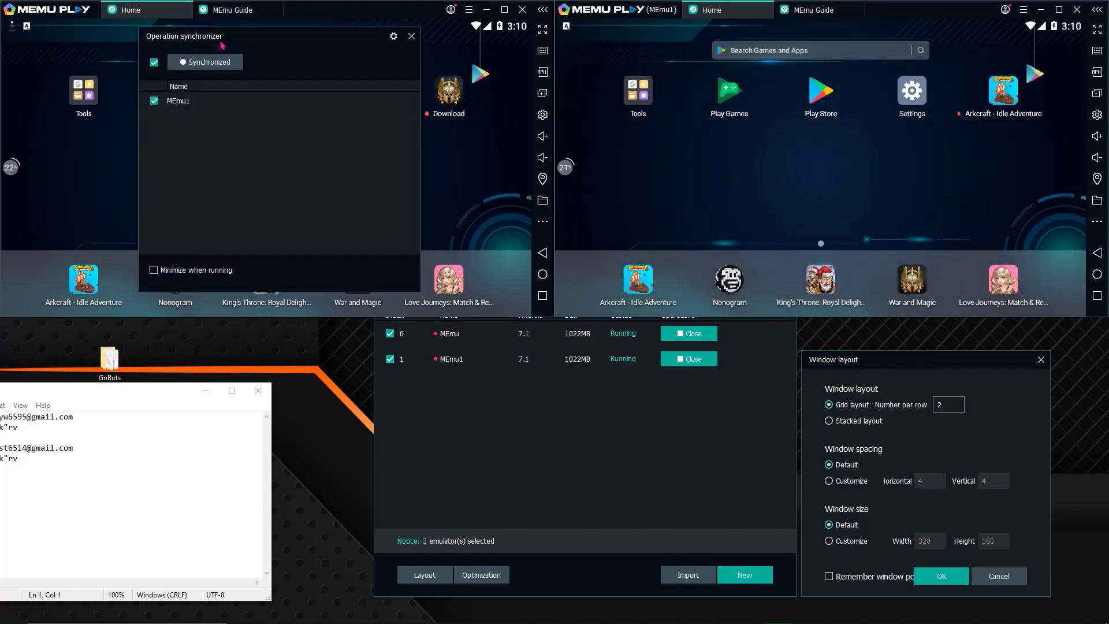
{"action": "left_click_drag", "start_coordinate": [214, 35], "coordinate": [458, 338]}
{"action": "left_click", "coordinate": [447, 359]}
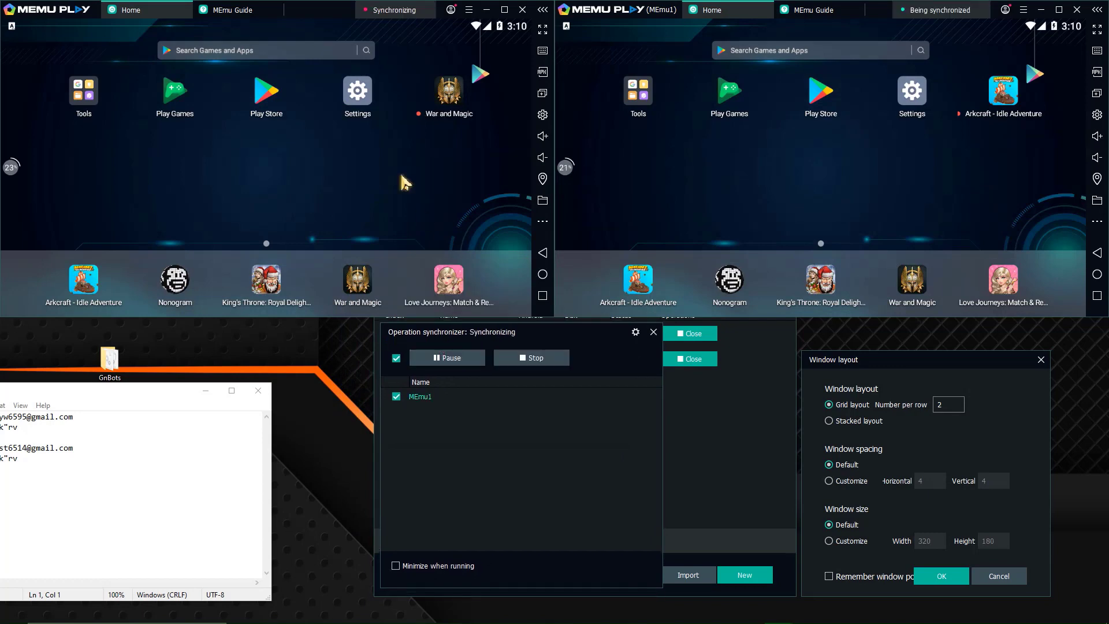
Turn the media, alarm and ring volumes down to zero in the Android sound settings and return to the main settings list.
{"action": "left_click", "coordinate": [355, 91]}
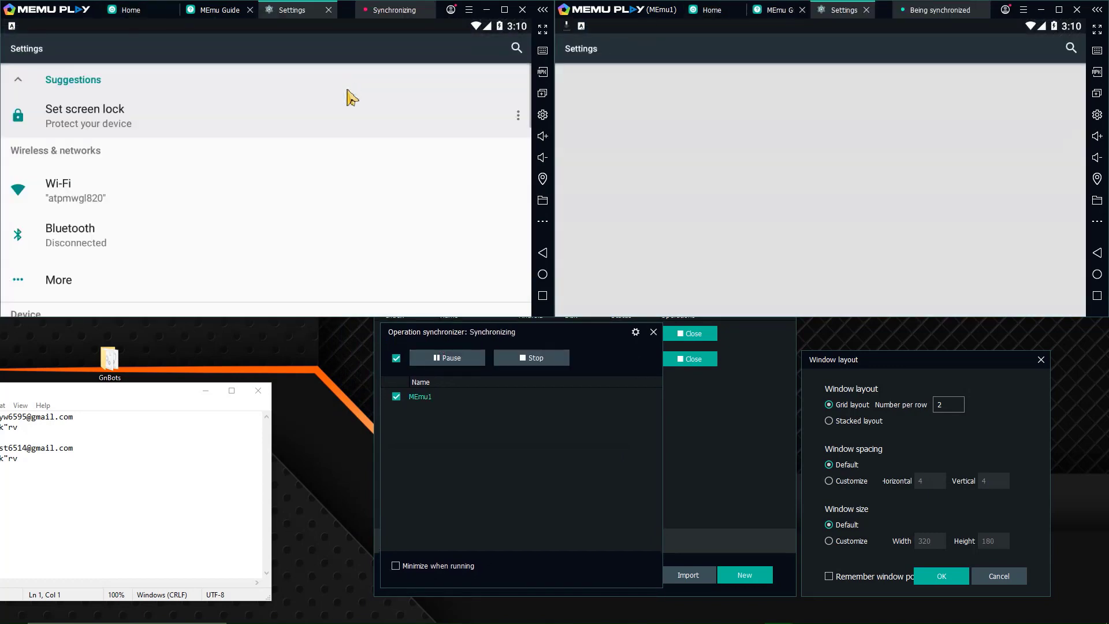
{"action": "left_click_drag", "start_coordinate": [178, 293], "coordinate": [197, 81]}
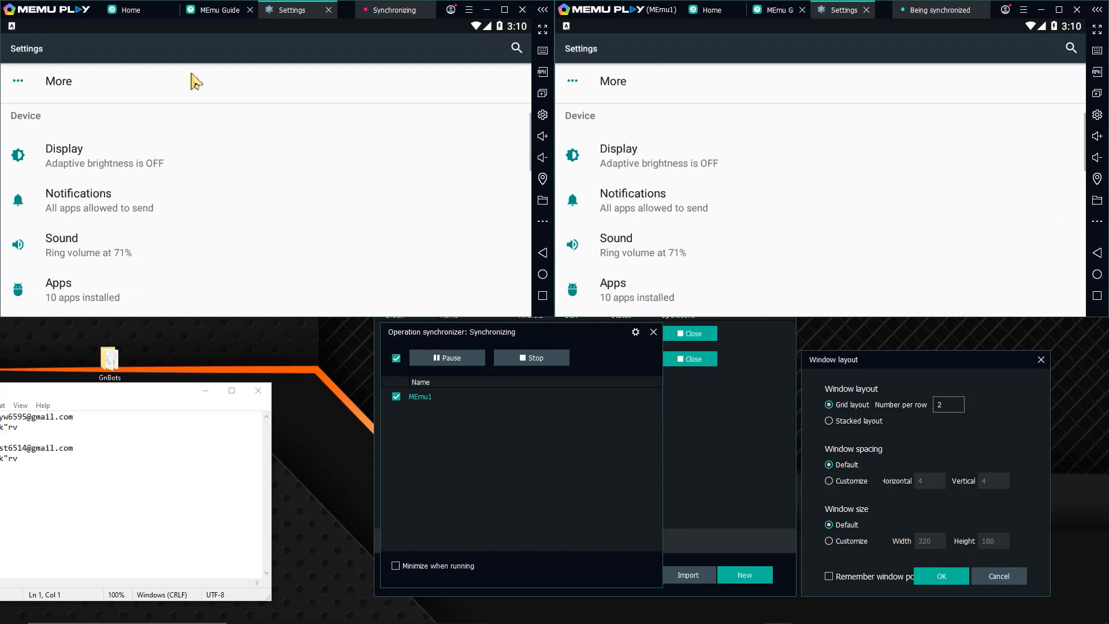
{"action": "left_click", "coordinate": [130, 245]}
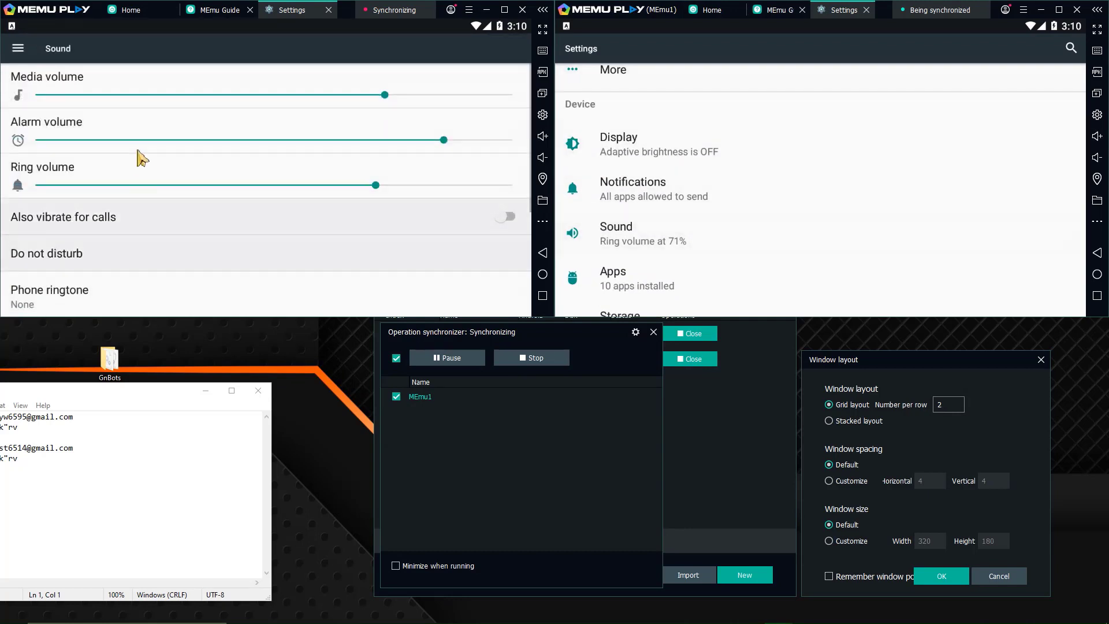
{"action": "left_click_drag", "start_coordinate": [141, 103], "coordinate": [32, 96]}
{"action": "left_click_drag", "start_coordinate": [128, 141], "coordinate": [5, 142]}
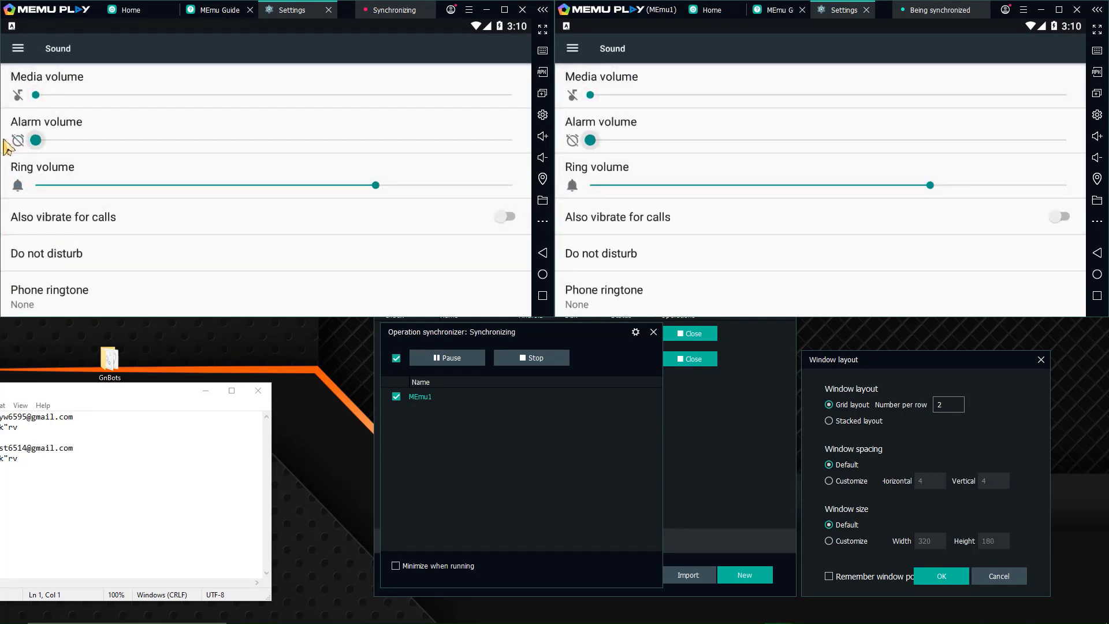
{"action": "left_click_drag", "start_coordinate": [112, 185], "coordinate": [19, 185]}
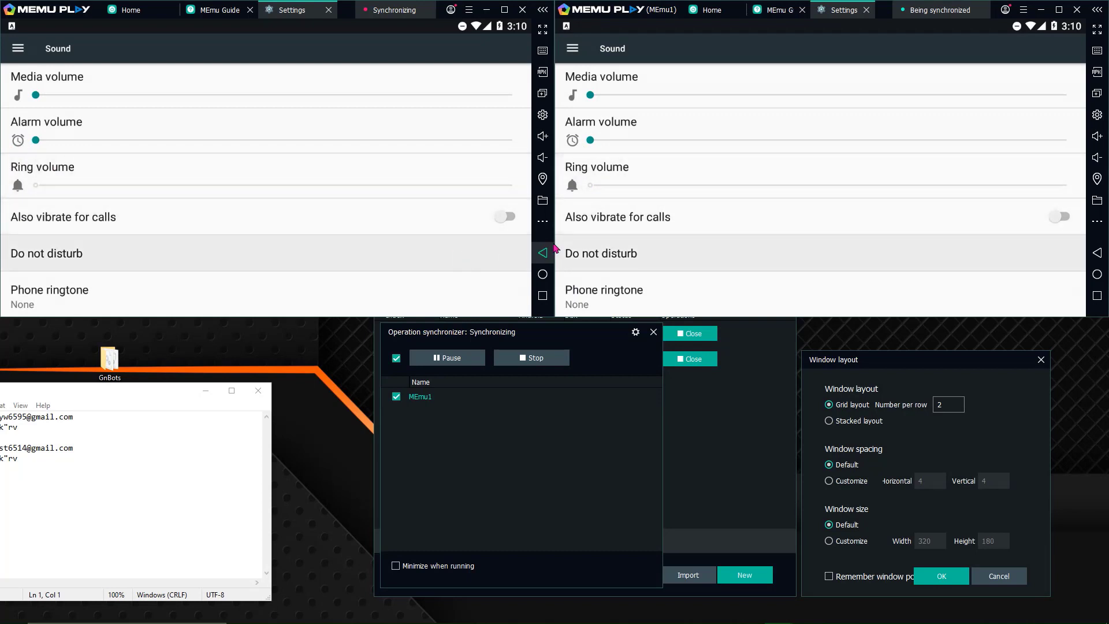
{"action": "left_click", "coordinate": [546, 253]}
Open the Accounts section of the Android settings and start adding a Google account on both emulators.
{"action": "scroll", "coordinate": [141, 141], "scroll_direction": "down", "scroll_amount": 5}
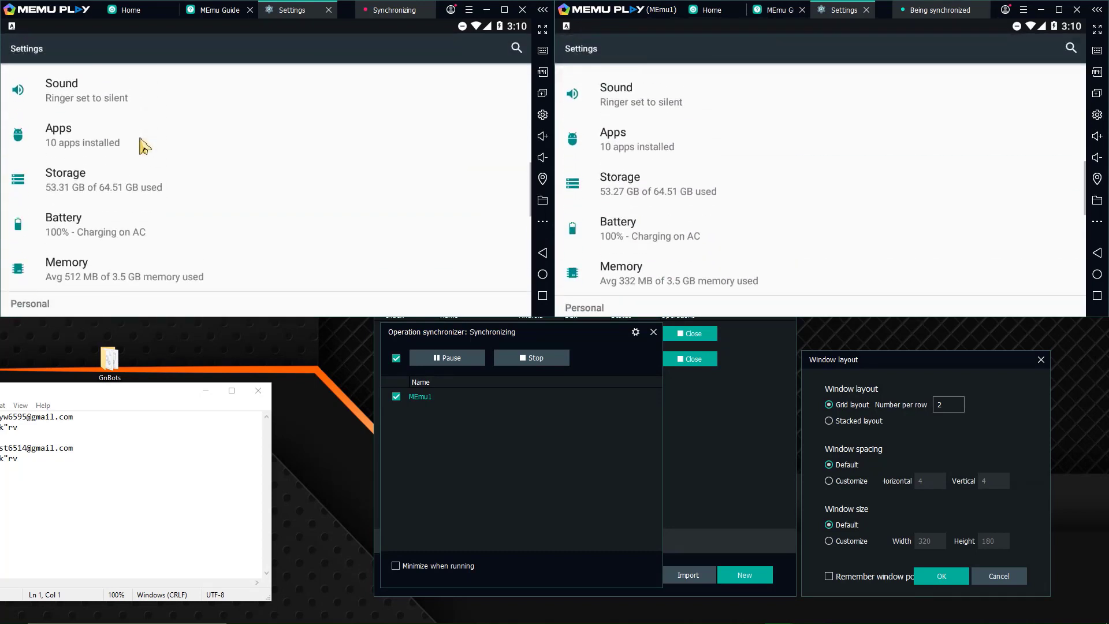
{"action": "scroll", "coordinate": [139, 144], "scroll_direction": "down", "scroll_amount": 5}
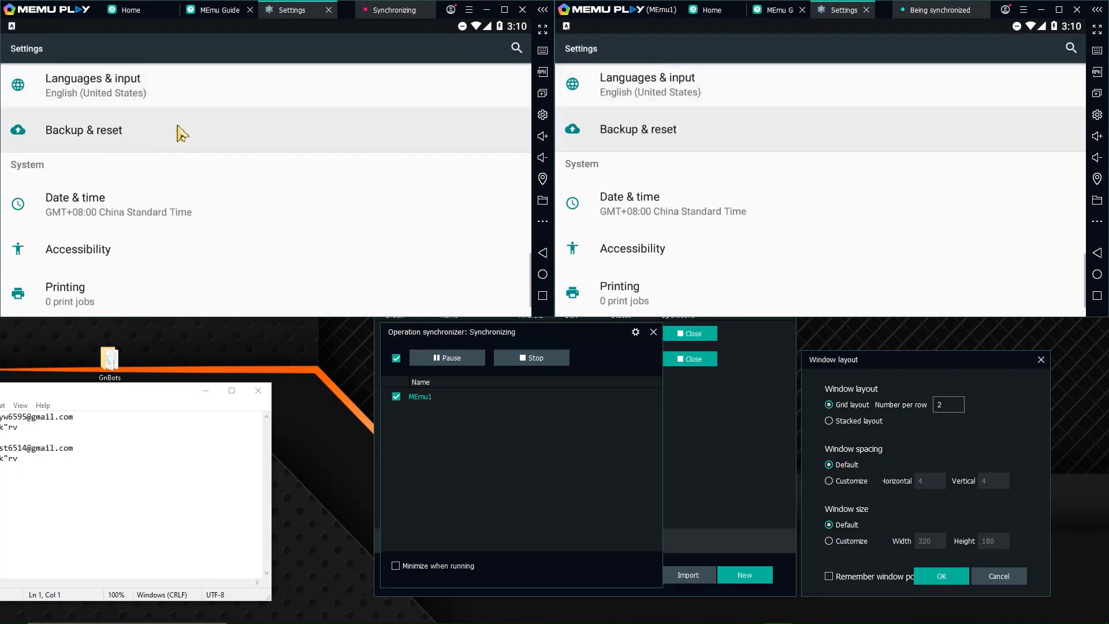
{"action": "left_click_drag", "start_coordinate": [180, 131], "coordinate": [184, 265]}
{"action": "left_click", "coordinate": [117, 139]}
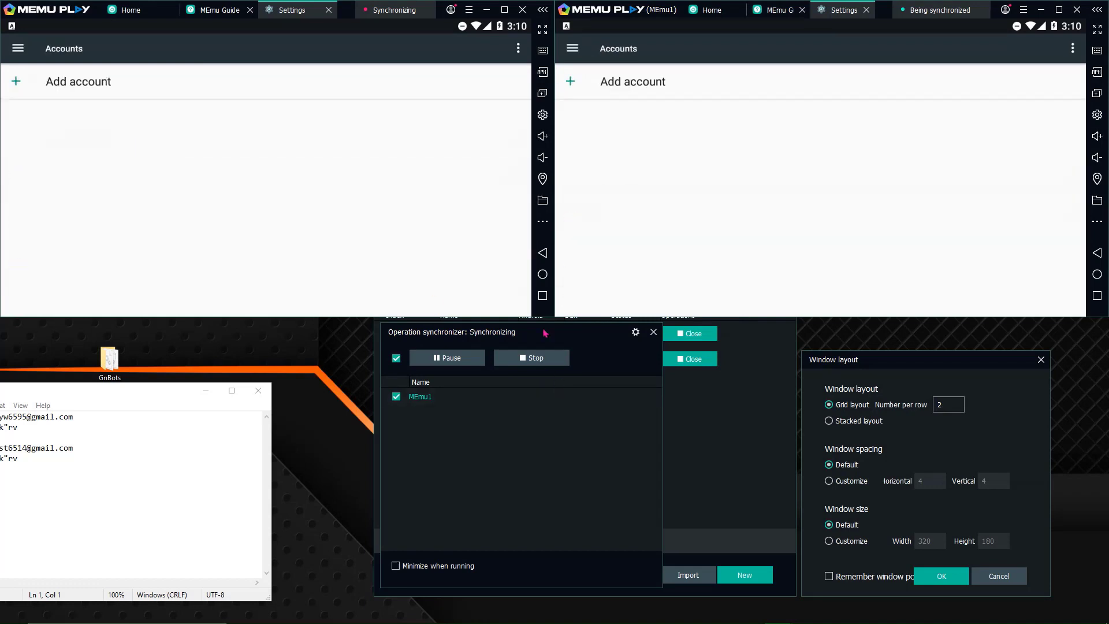
{"action": "left_click", "coordinate": [543, 255]}
{"action": "left_click_drag", "start_coordinate": [324, 147], "coordinate": [316, 288]}
{"action": "left_click", "coordinate": [243, 303]}
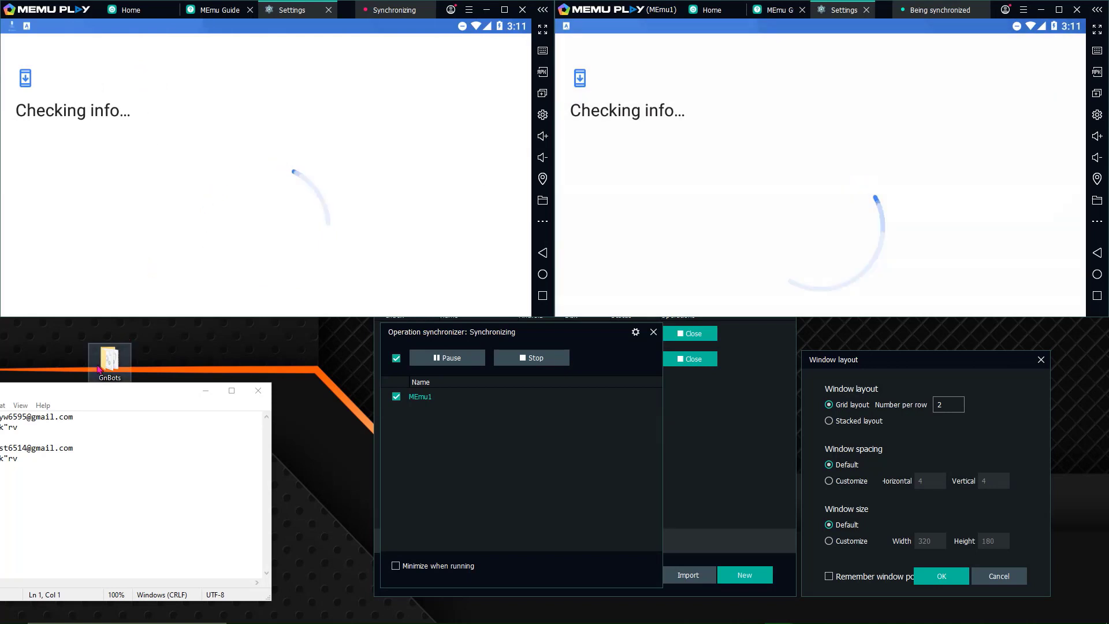
With synchronization paused, paste a different account e-mail from the text file into each Google sign-in form, resume synchronization and continue to the password page.
{"action": "double_click", "coordinate": [35, 447]}
{"action": "left_click", "coordinate": [763, 202]}
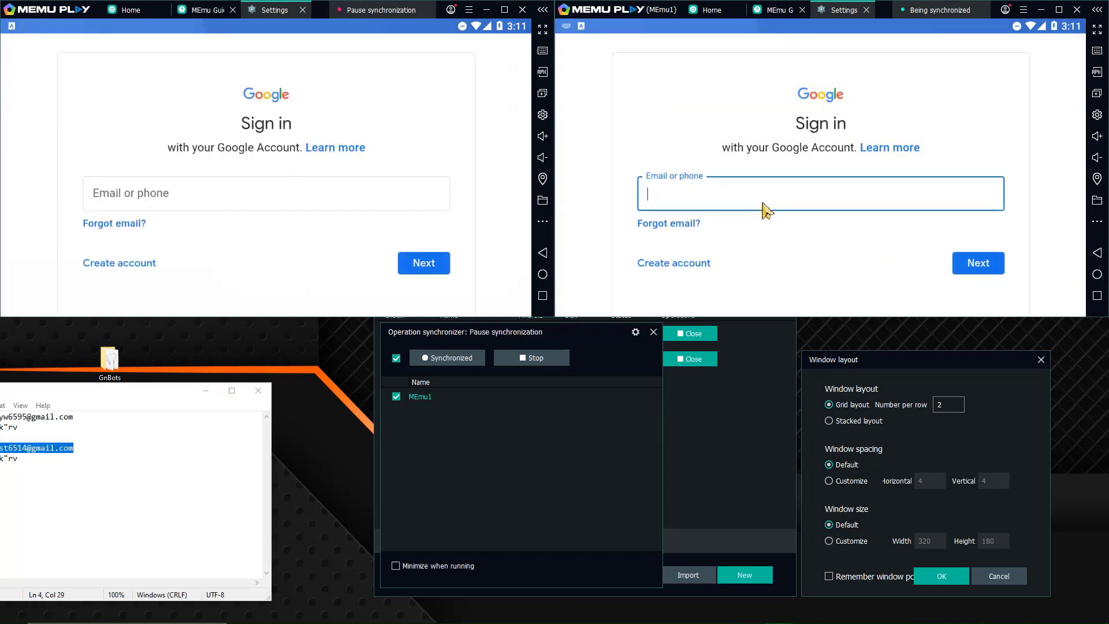
{"action": "double_click", "coordinate": [28, 416]}
{"action": "key", "text": "ctrl+c"}
{"action": "left_click", "coordinate": [272, 202]}
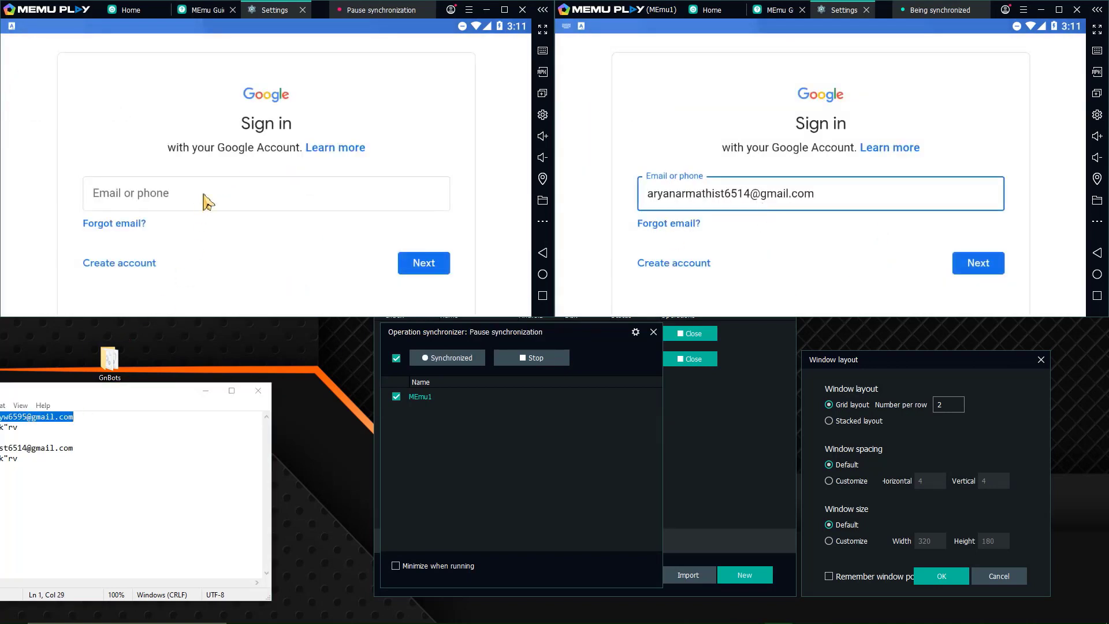
{"action": "key", "text": "ctrl+v"}
{"action": "left_click", "coordinate": [451, 358]}
{"action": "left_click", "coordinate": [425, 267]}
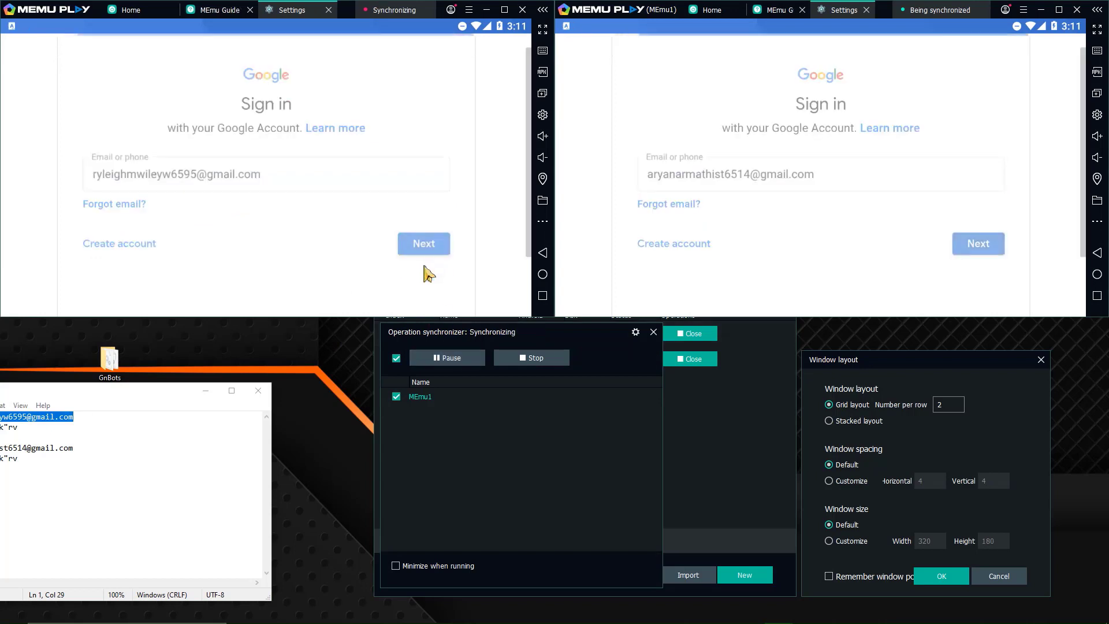
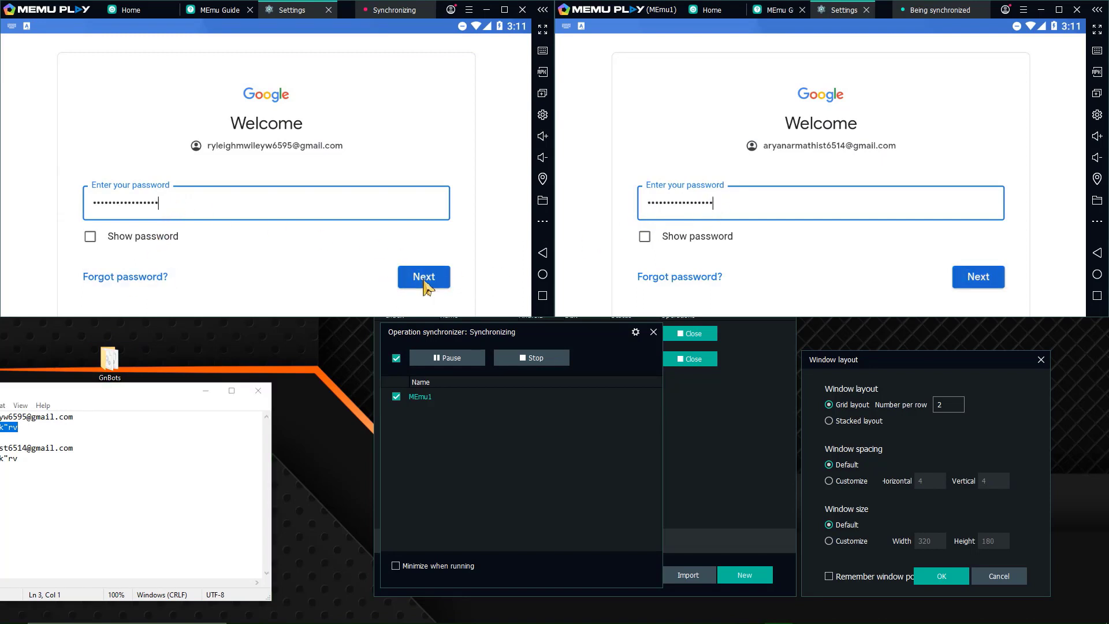
Submit the account password in both emulators and accept Google's terms of service and the Google services settings.
{"action": "left_click", "coordinate": [425, 280]}
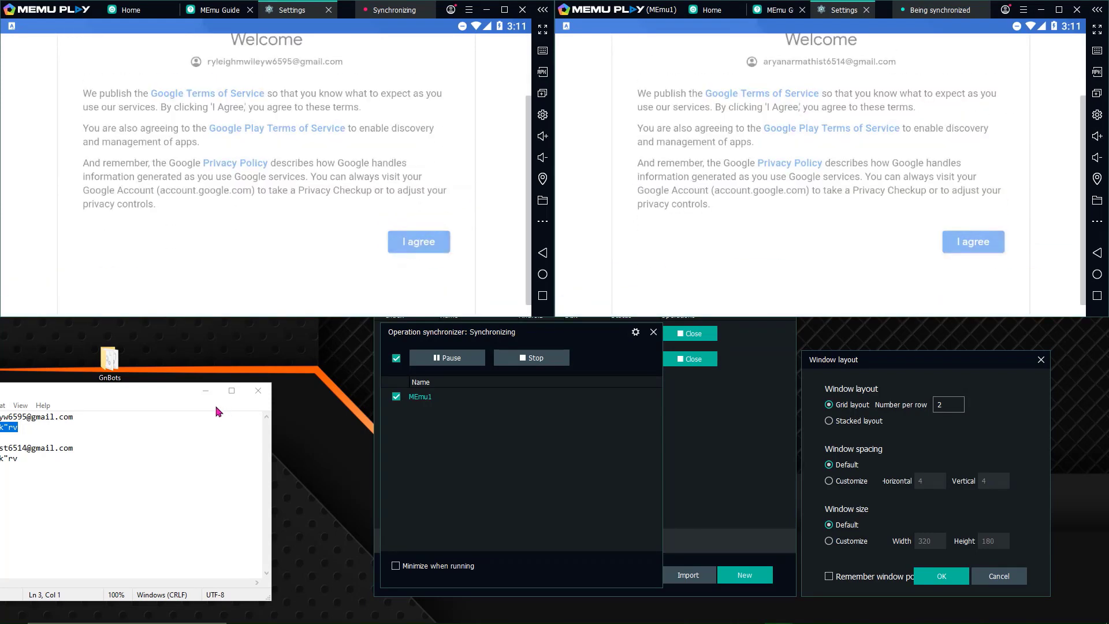
{"action": "left_click", "coordinate": [206, 390]}
{"action": "left_click", "coordinate": [430, 243]}
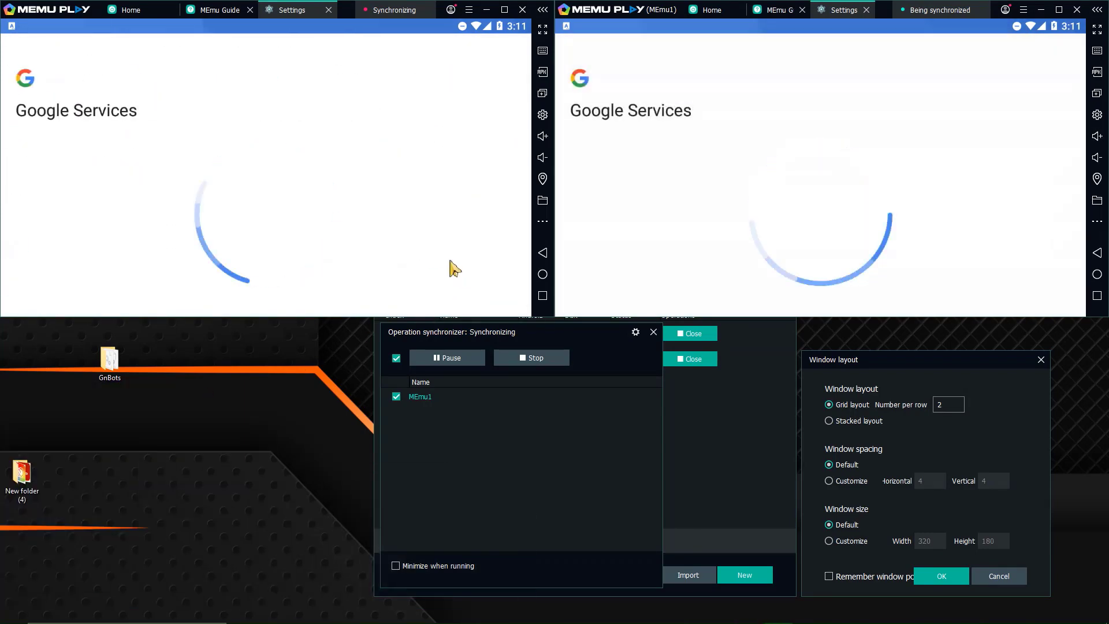
{"action": "left_click", "coordinate": [490, 300]}
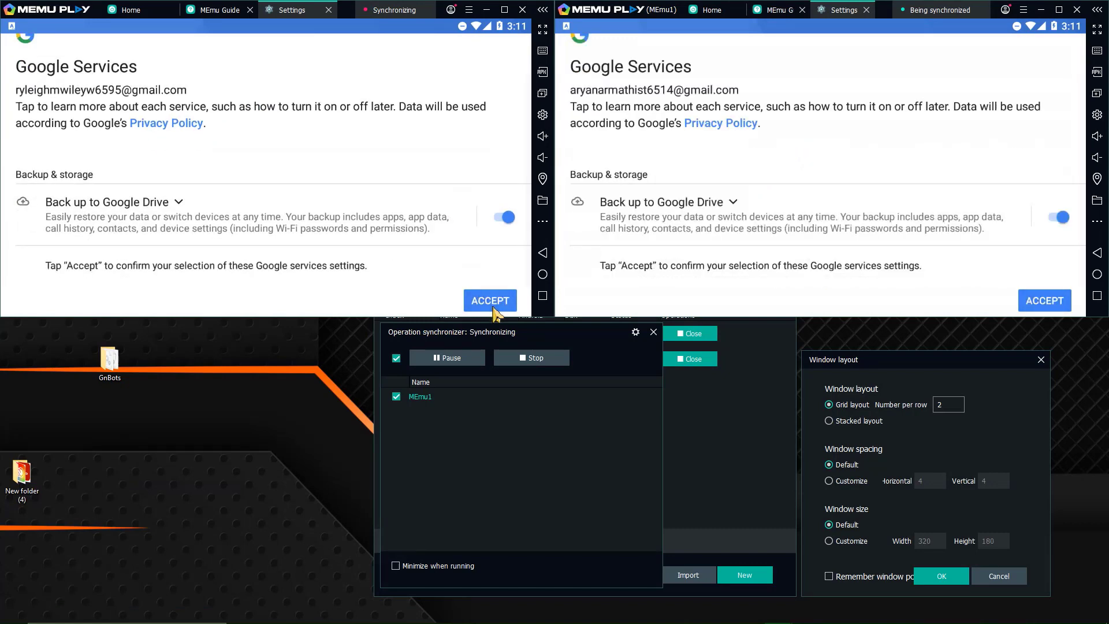
{"action": "left_click", "coordinate": [493, 308]}
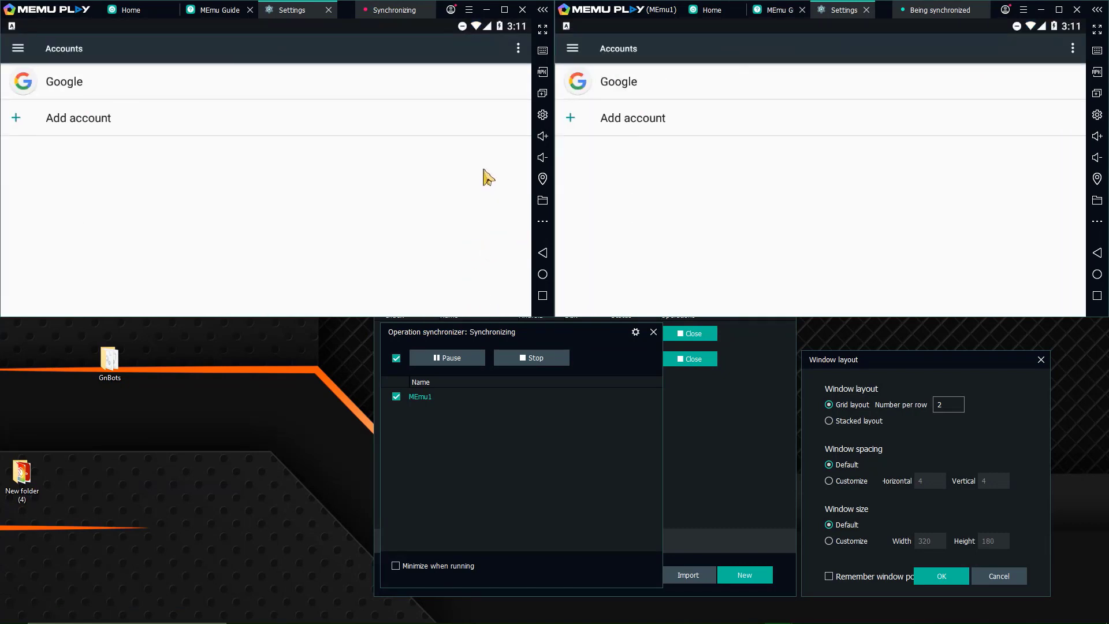
{"action": "left_click", "coordinate": [222, 132]}
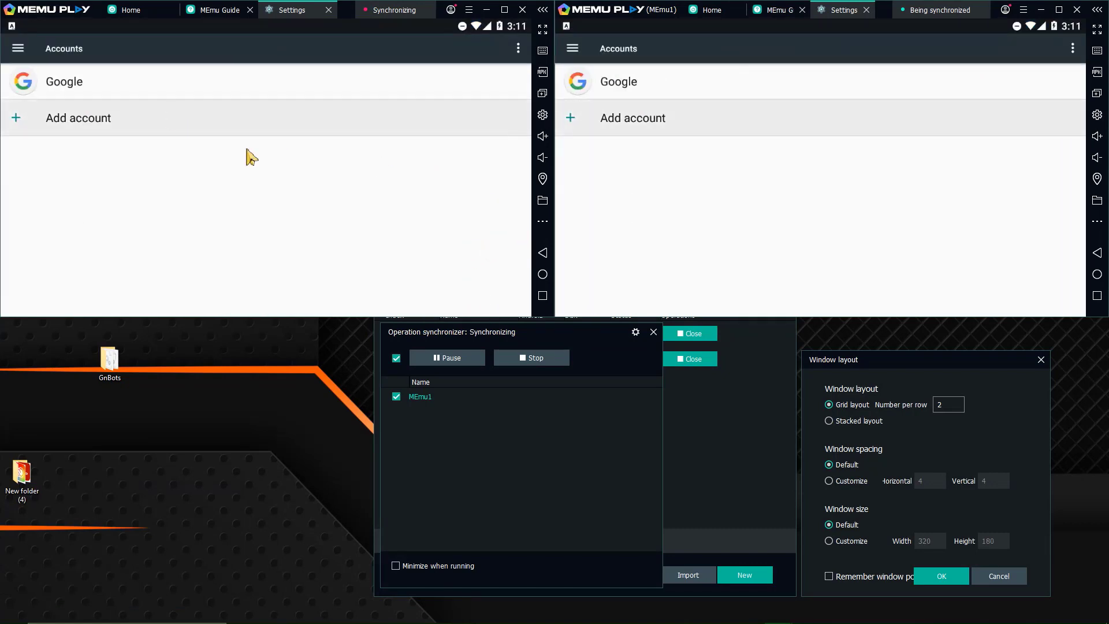
Search for "google play games" from the home screen and update Google Play Games on both emulators.
{"action": "left_click", "coordinate": [542, 275]}
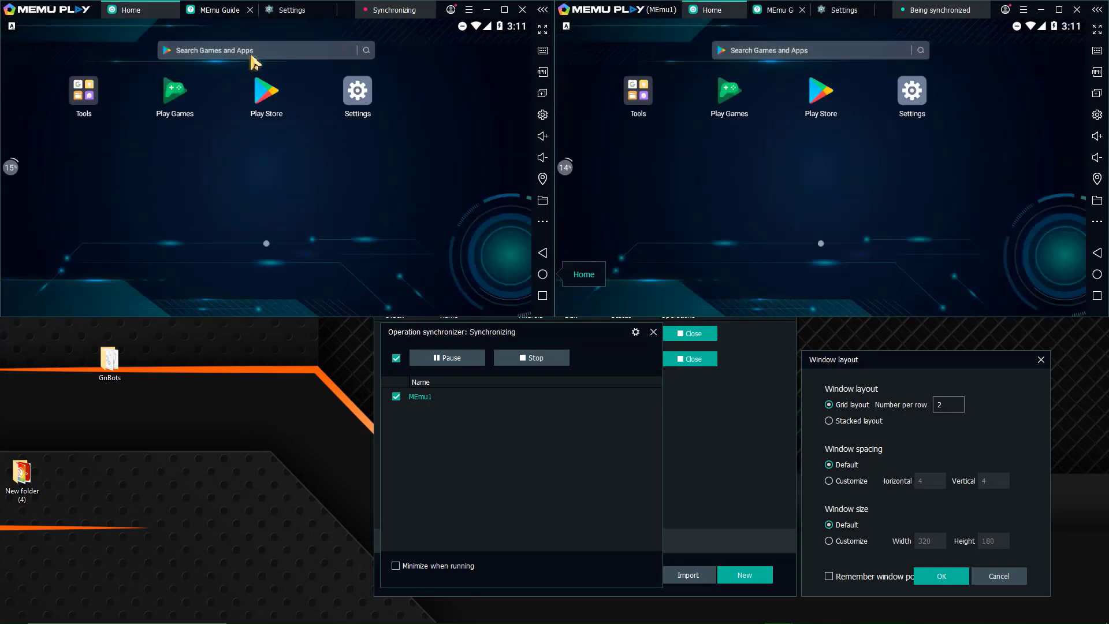
{"action": "left_click", "coordinate": [252, 56]}
{"action": "type", "text": "goog"}
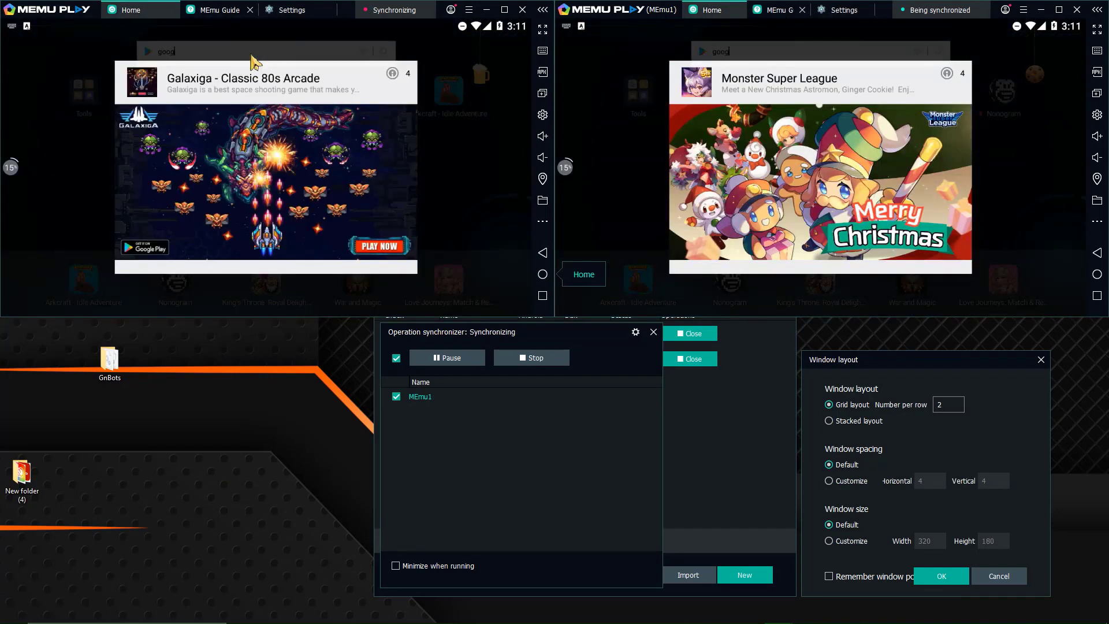
{"action": "type", "text": "lep"}
{"action": "key", "text": "BackSpace"}
{"action": "type", "text": "es"}
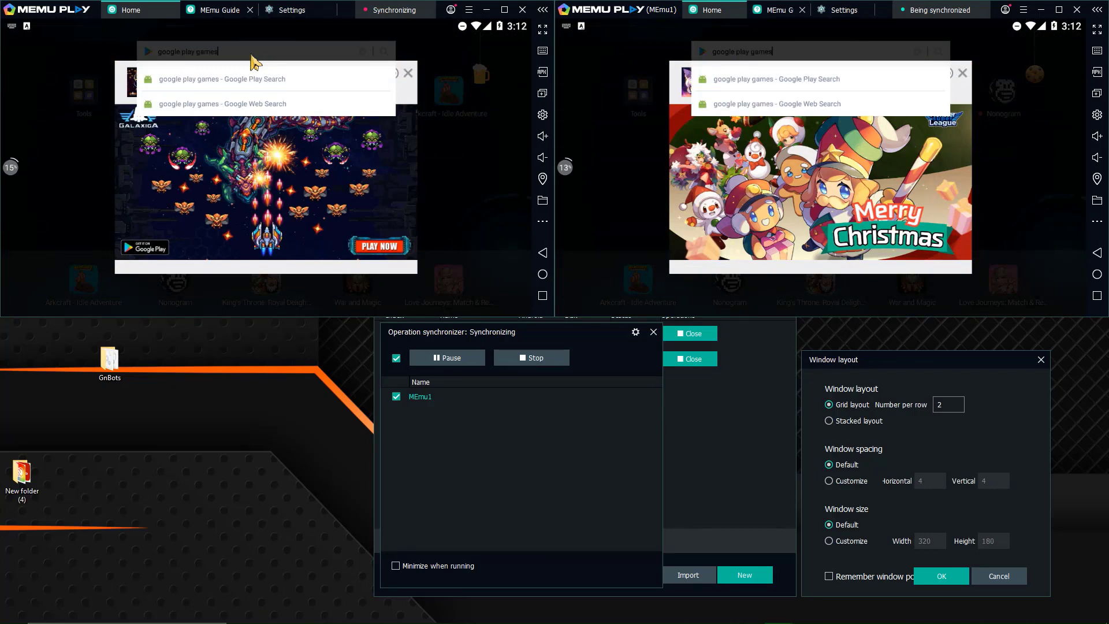
{"action": "key", "text": "Return"}
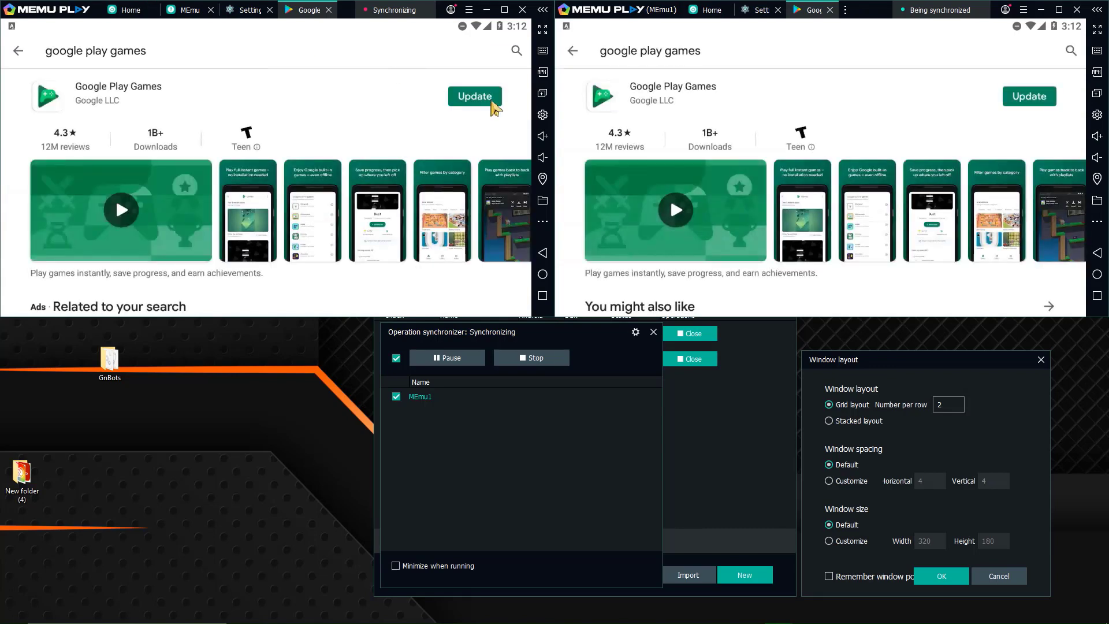
{"action": "left_click", "coordinate": [491, 104]}
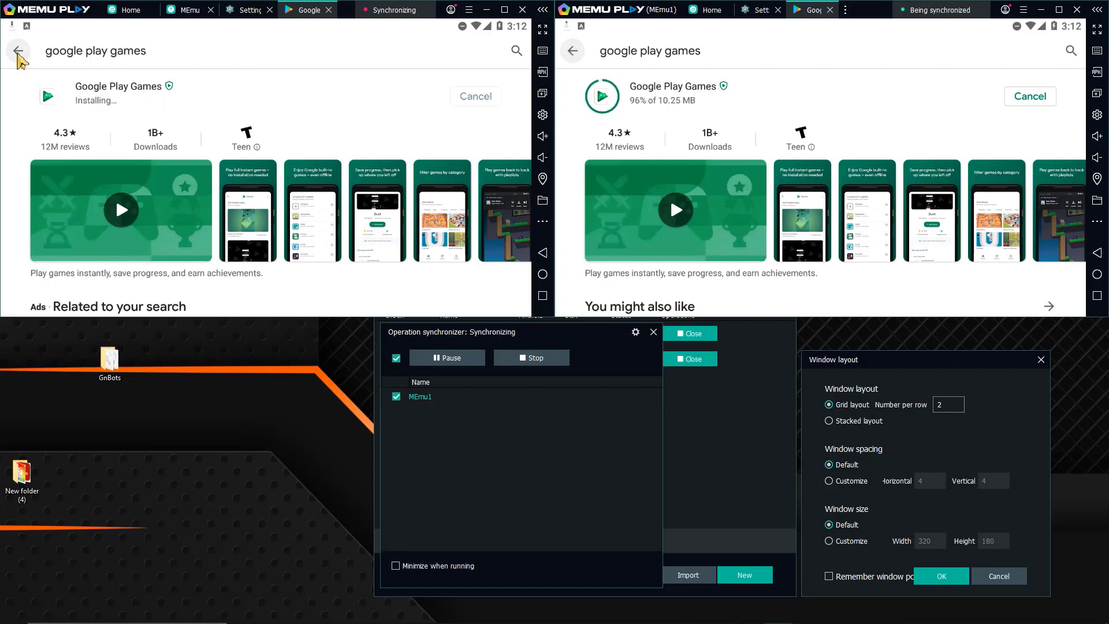
Set the Google Play Store's auto-update option to "Don't auto-update apps" on both emulators.
{"action": "left_click", "coordinate": [19, 57]}
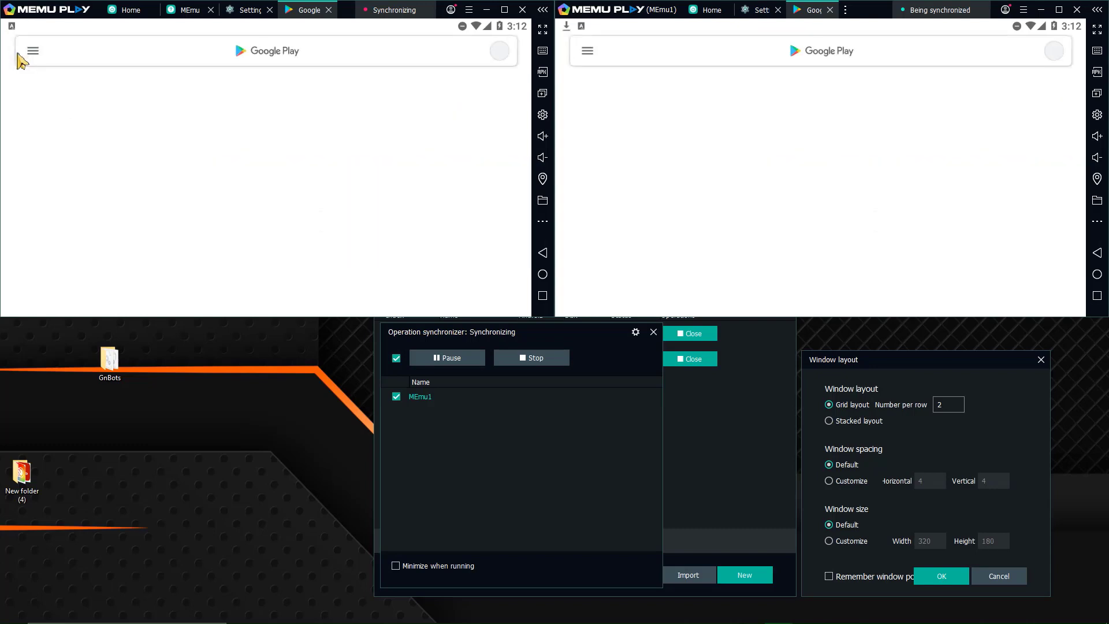
{"action": "left_click", "coordinate": [29, 52]}
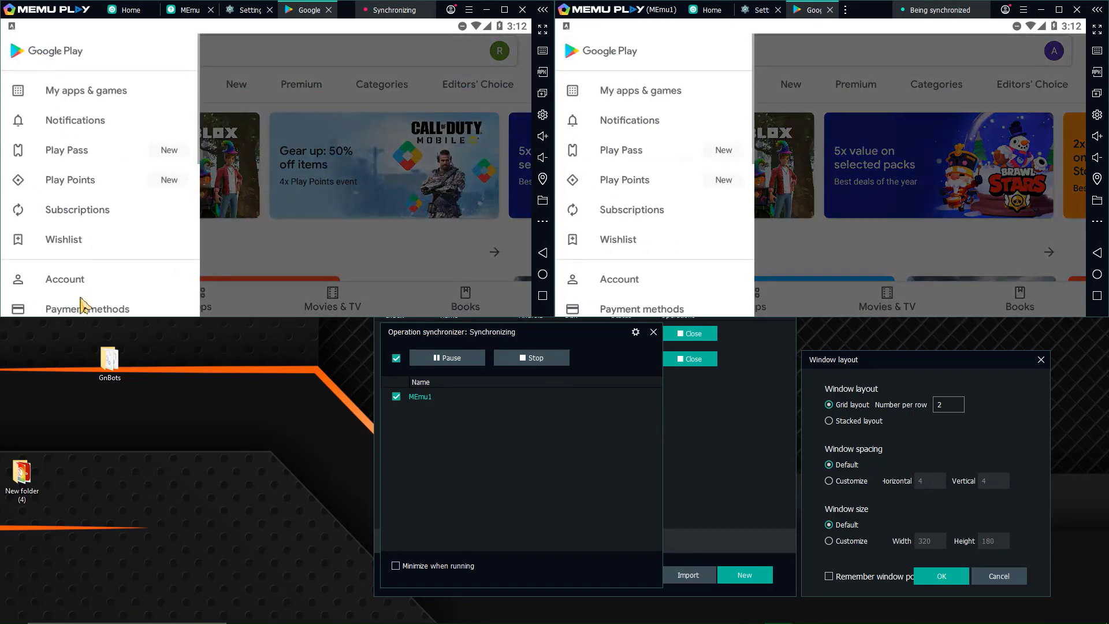
{"action": "left_click_drag", "start_coordinate": [84, 303], "coordinate": [88, 218]}
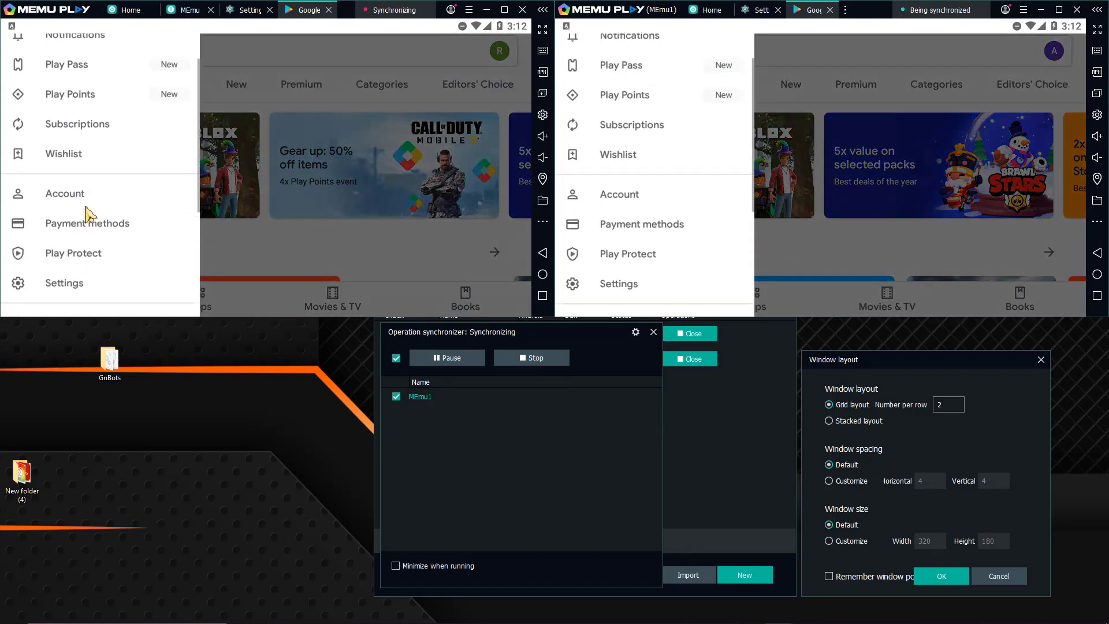
{"action": "left_click", "coordinate": [83, 288]}
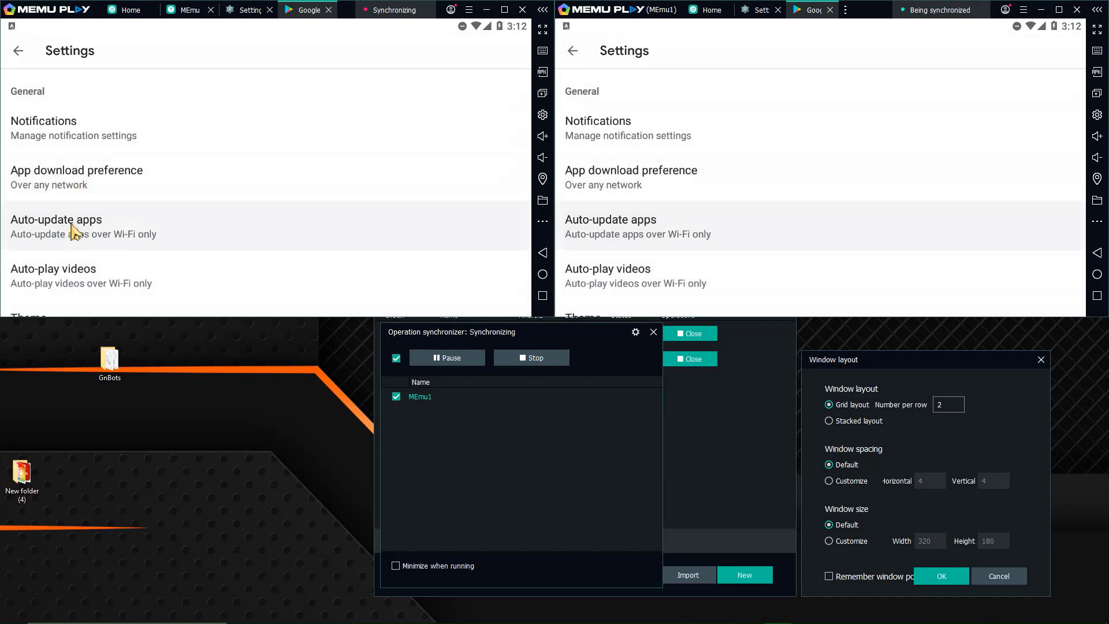
{"action": "left_click", "coordinate": [73, 230]}
{"action": "left_click", "coordinate": [372, 245]}
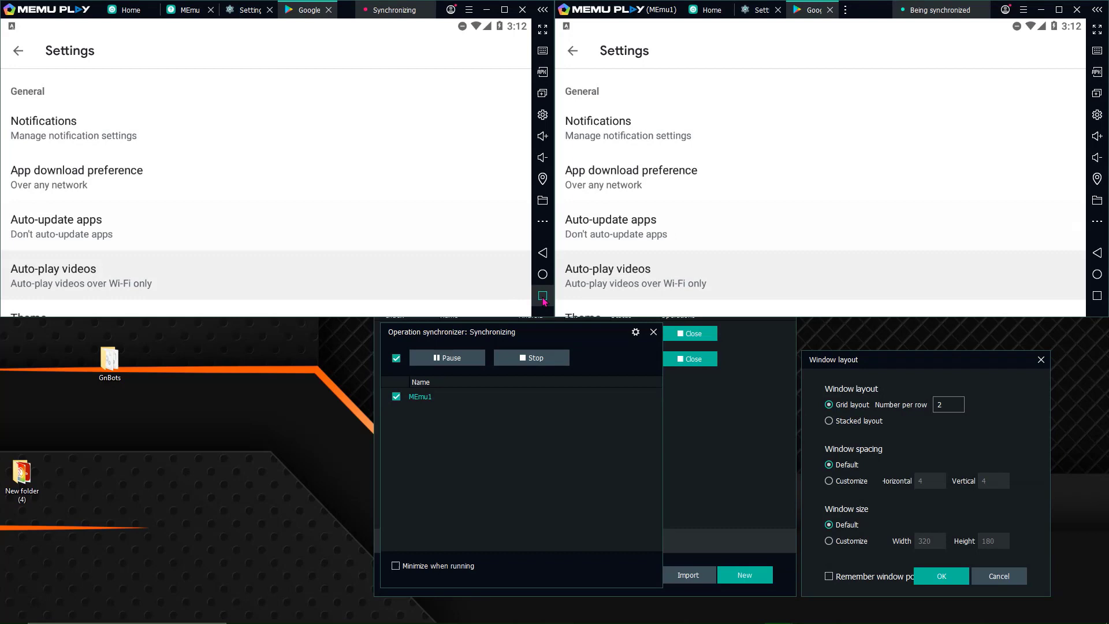
Clear all recent apps on both emulators and shut down the MEmu and MEmu1 instances.
{"action": "left_click", "coordinate": [542, 296]}
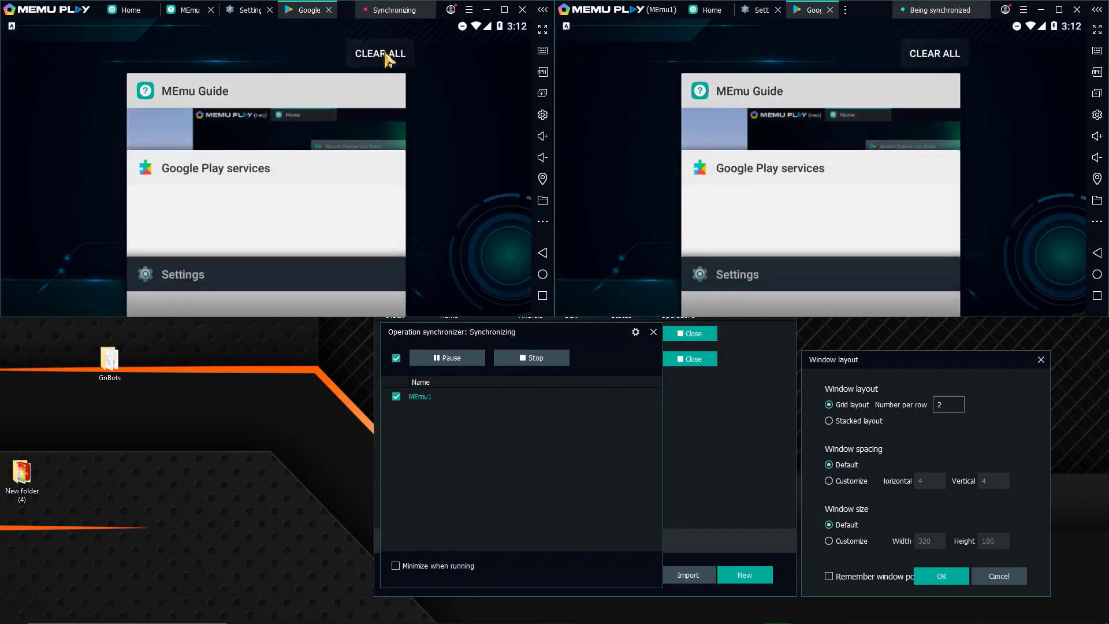
{"action": "left_click", "coordinate": [381, 53]}
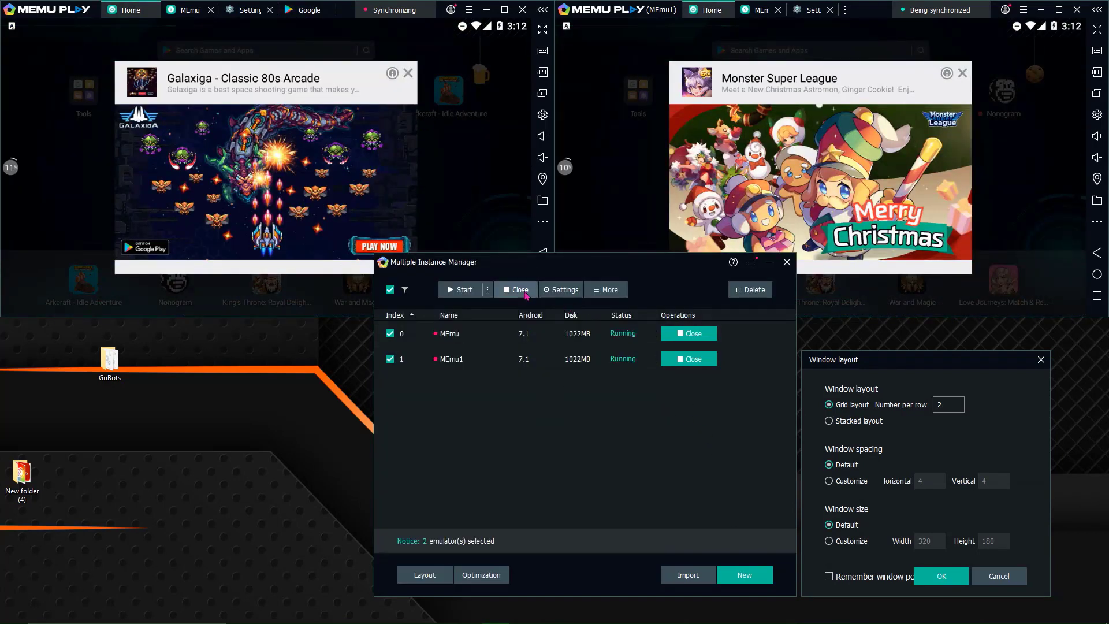
{"action": "left_click", "coordinate": [519, 290]}
{"action": "left_click", "coordinate": [569, 431]}
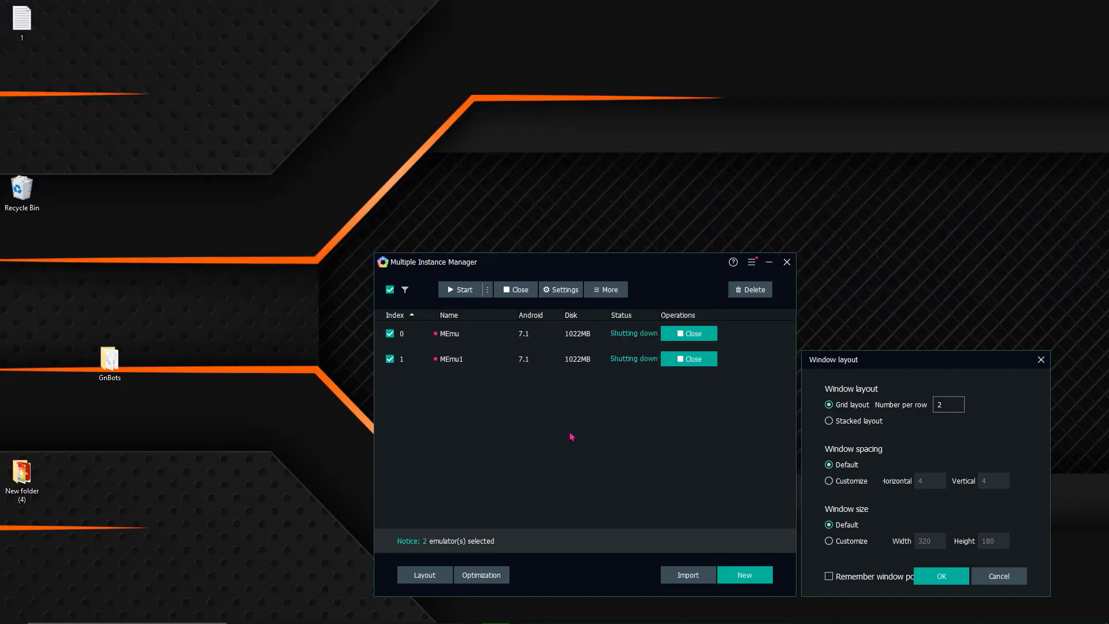
Launch the GnBots application from the GnBots desktop folder and reposition its window on the desktop.
{"action": "double_click", "coordinate": [110, 361]}
{"action": "scroll", "coordinate": [667, 326], "scroll_direction": "down", "scroll_amount": 8}
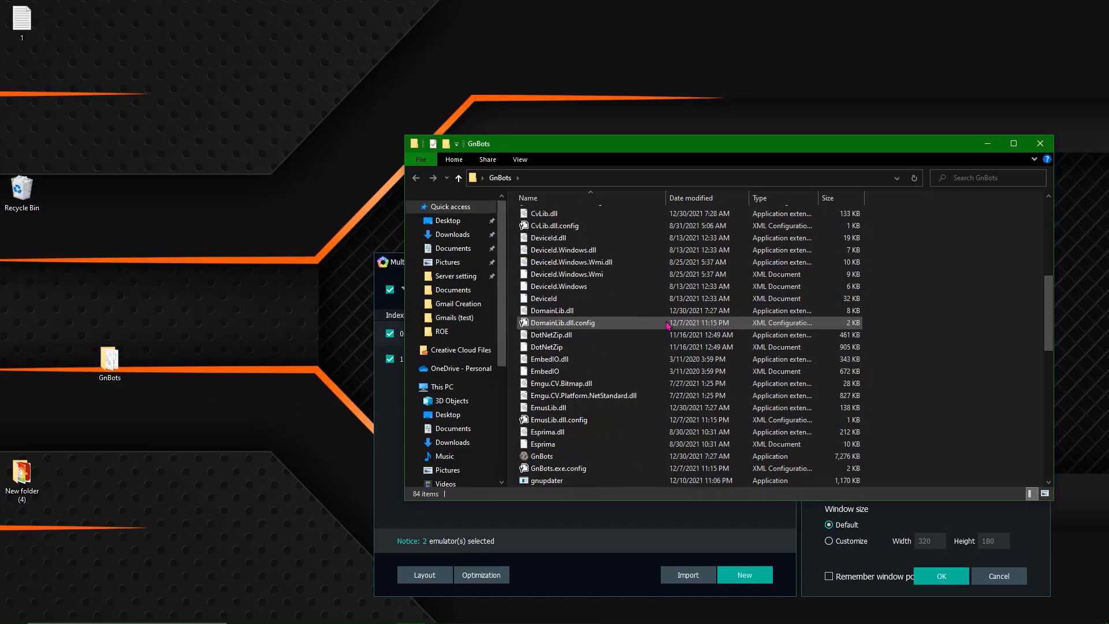
{"action": "scroll", "coordinate": [667, 326], "scroll_direction": "down", "scroll_amount": 1}
{"action": "left_click", "coordinate": [551, 427]}
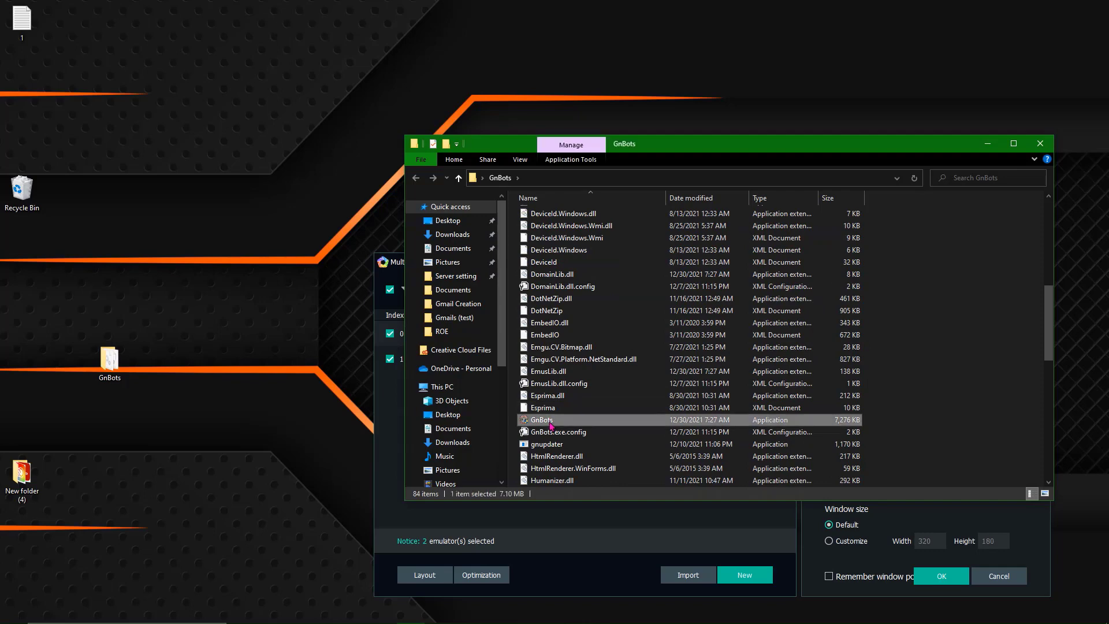
{"action": "double_click", "coordinate": [550, 427]}
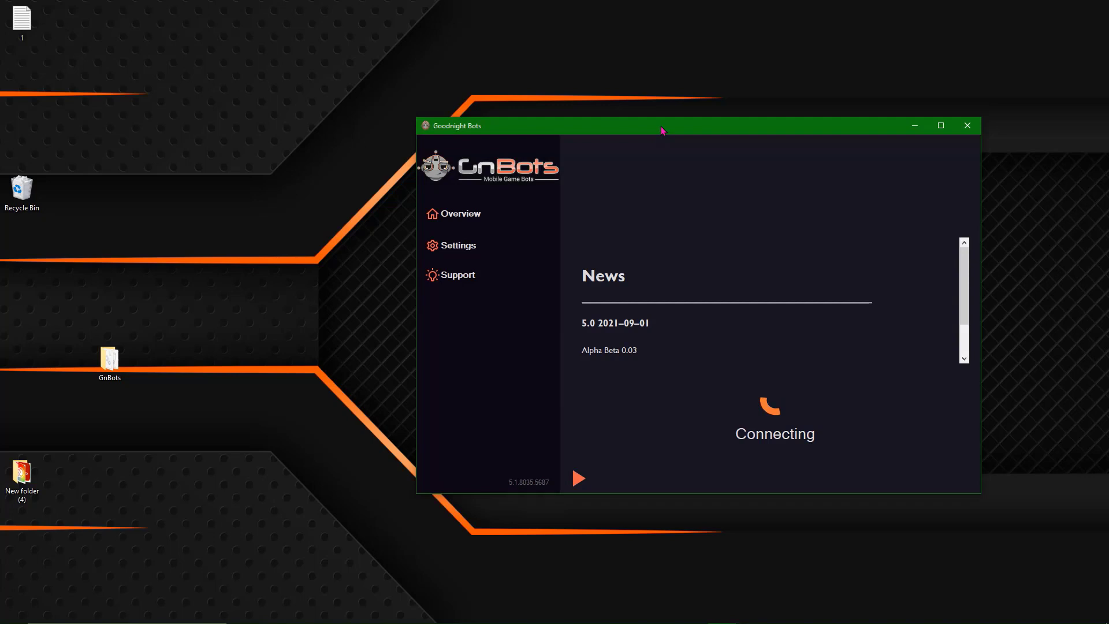
{"action": "left_click_drag", "start_coordinate": [662, 129], "coordinate": [558, 157]}
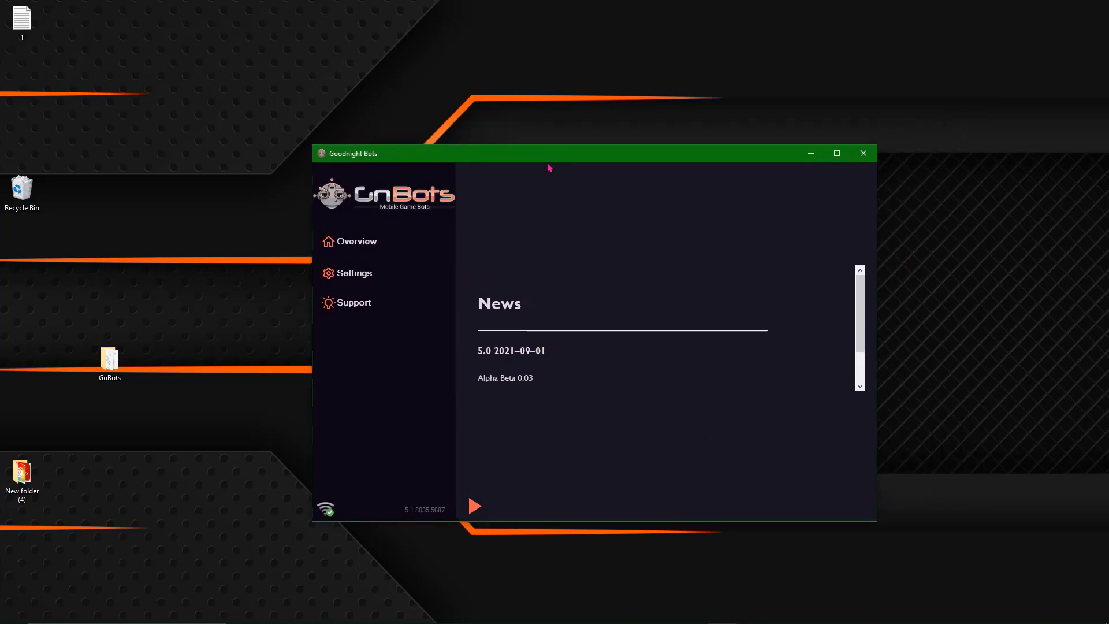
Begin the GnBots setup wizard, selecting Mafia City as the game and MEmu (Recommended) as the emulator.
{"action": "left_click", "coordinate": [363, 284]}
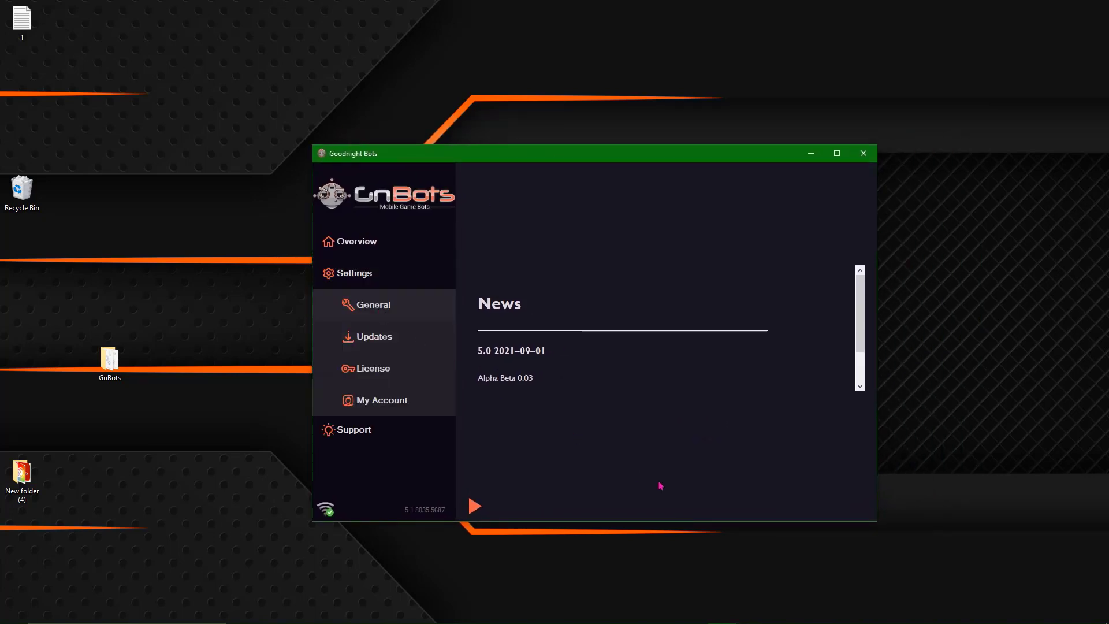
{"action": "left_click", "coordinate": [614, 463]}
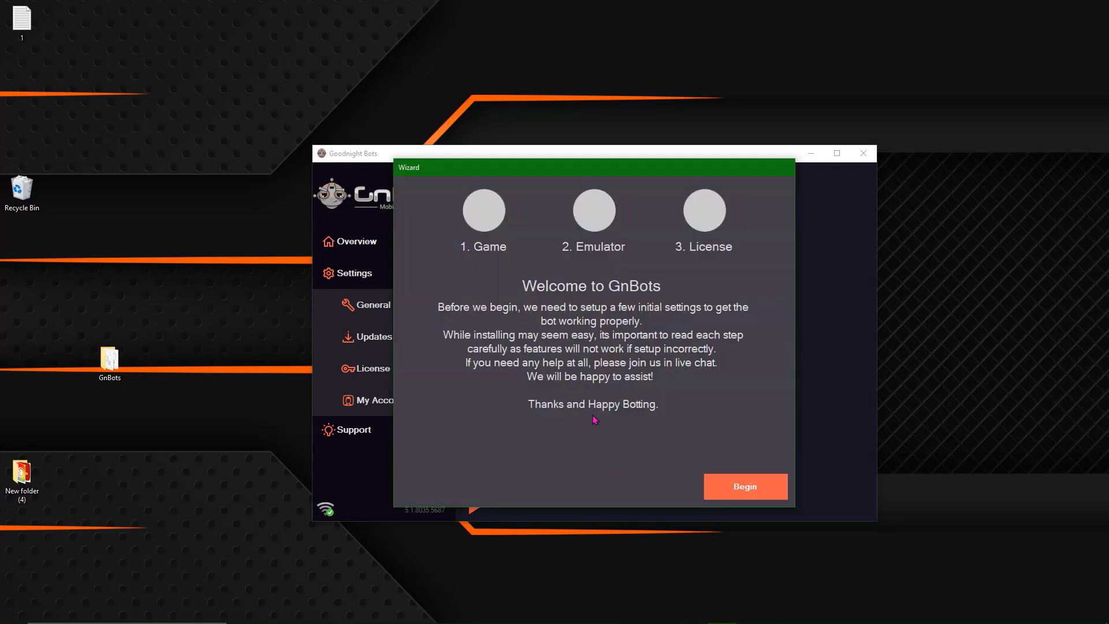
{"action": "left_click", "coordinate": [741, 489]}
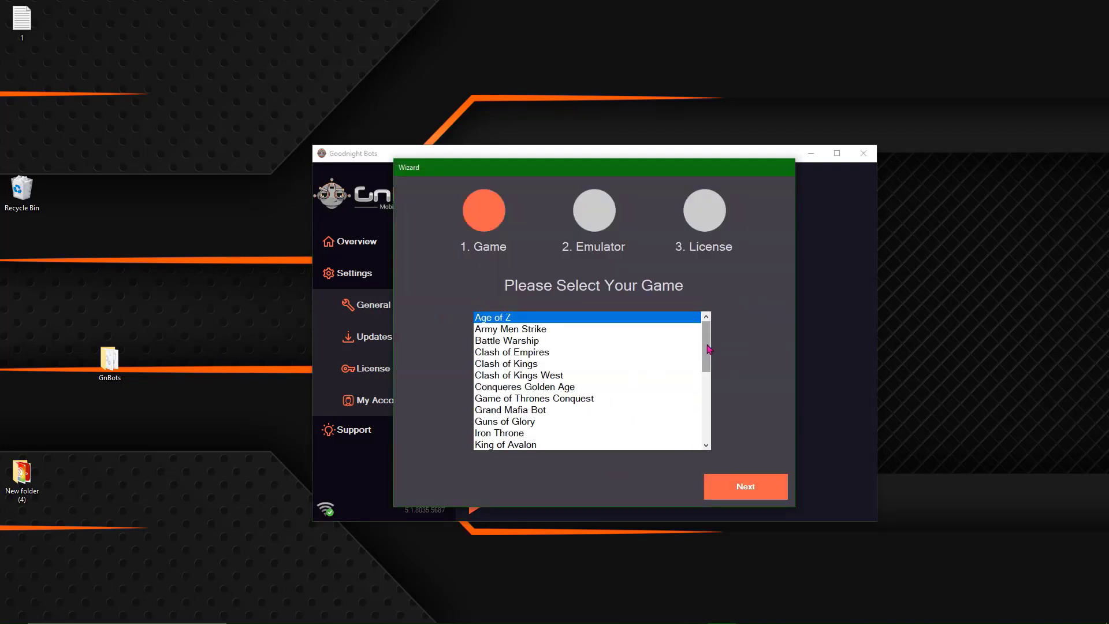
{"action": "left_click_drag", "start_coordinate": [705, 349], "coordinate": [716, 396]}
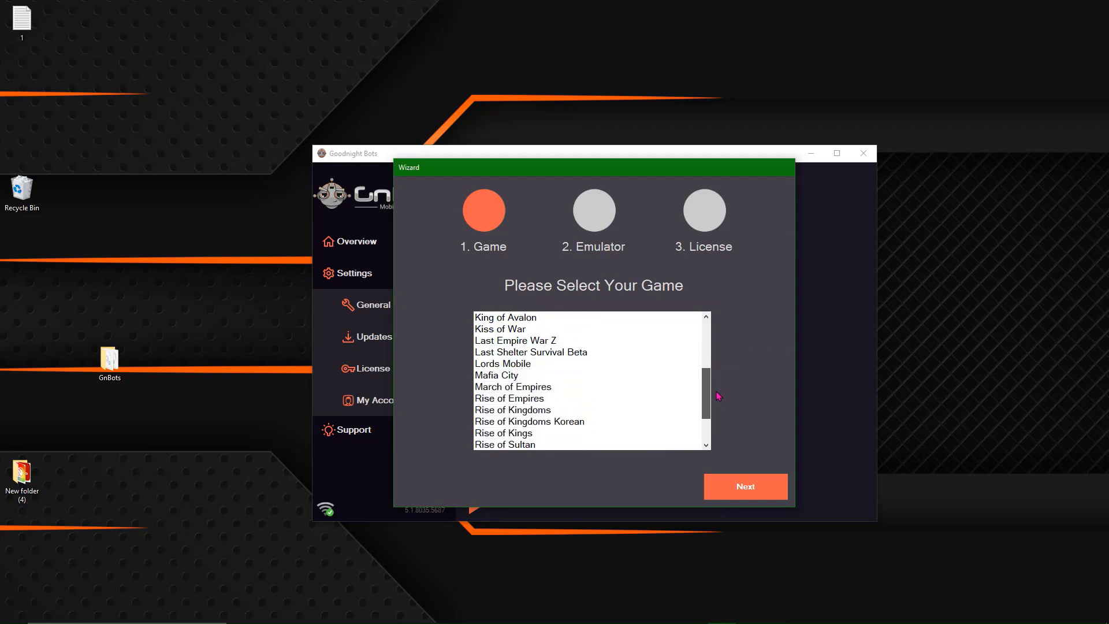
{"action": "left_click", "coordinate": [530, 374]}
{"action": "left_click", "coordinate": [763, 494]}
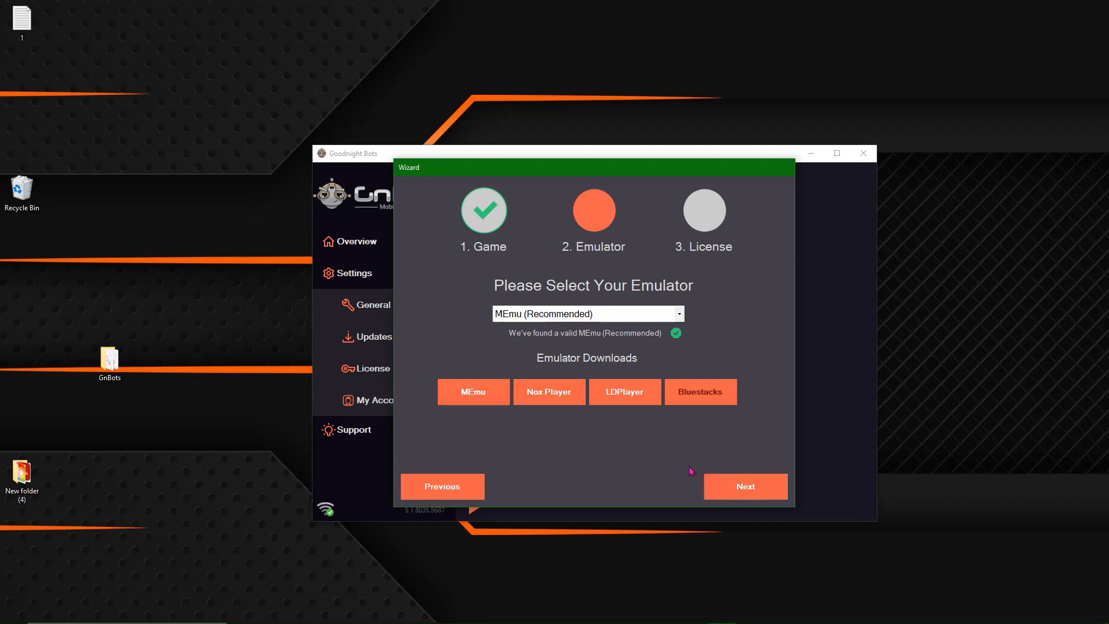
{"action": "left_click", "coordinate": [732, 488]}
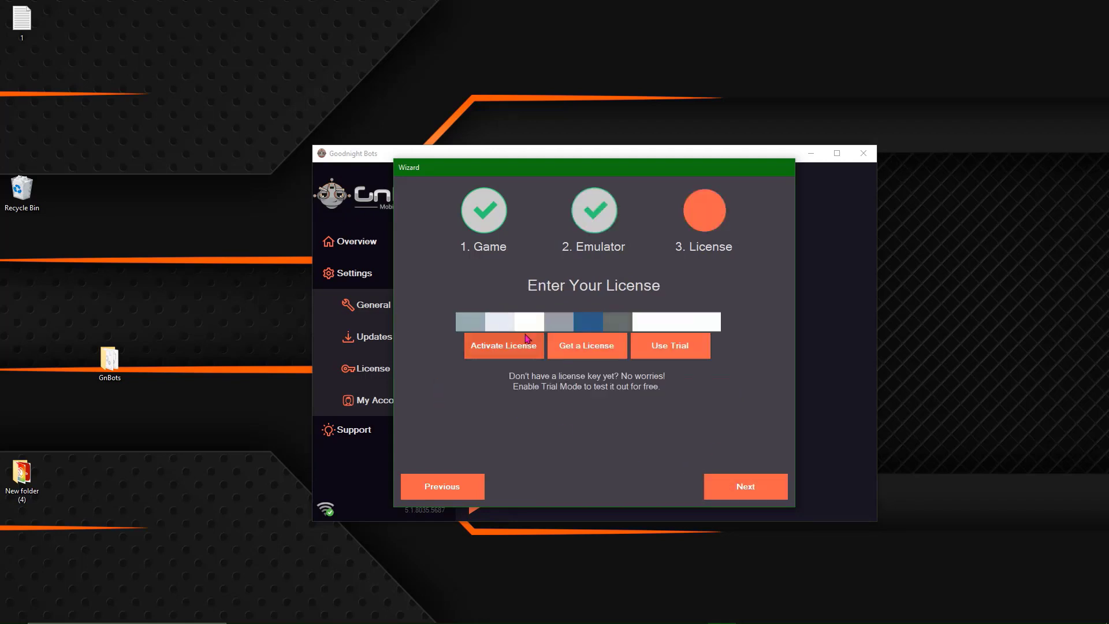
Activate the license key in the wizard and finish the setup.
{"action": "left_click", "coordinate": [488, 351]}
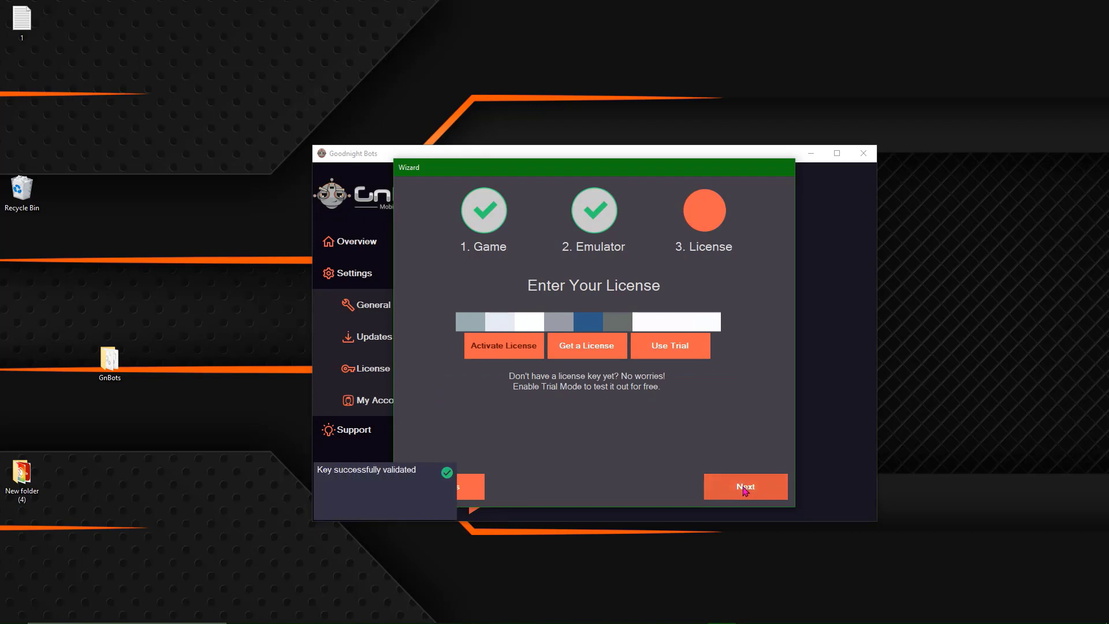
{"action": "left_click", "coordinate": [744, 489]}
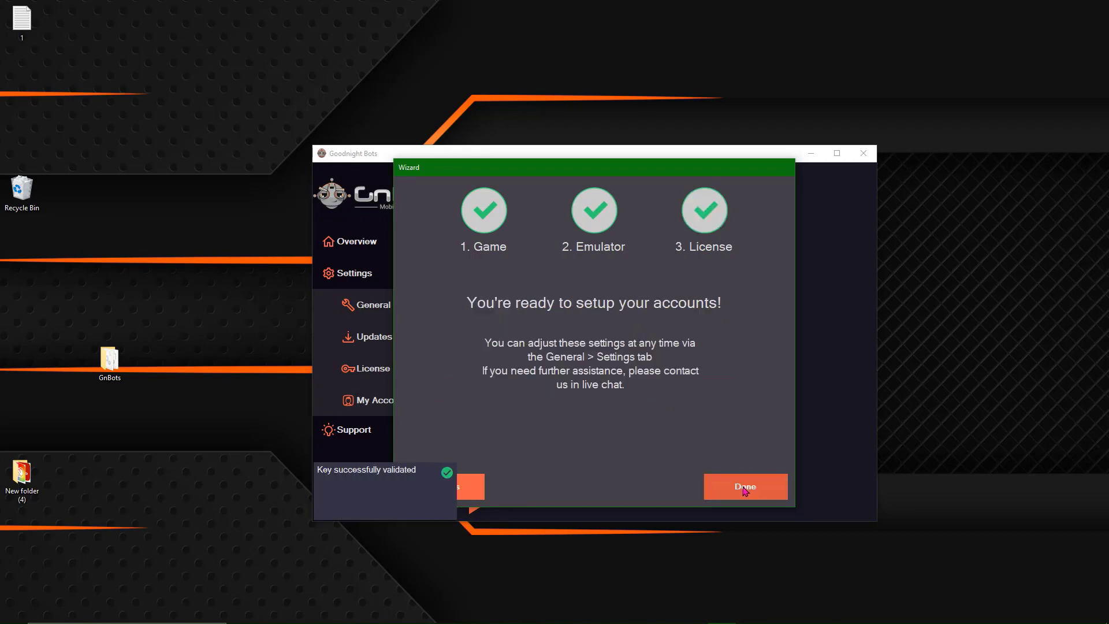
{"action": "left_click", "coordinate": [745, 488]}
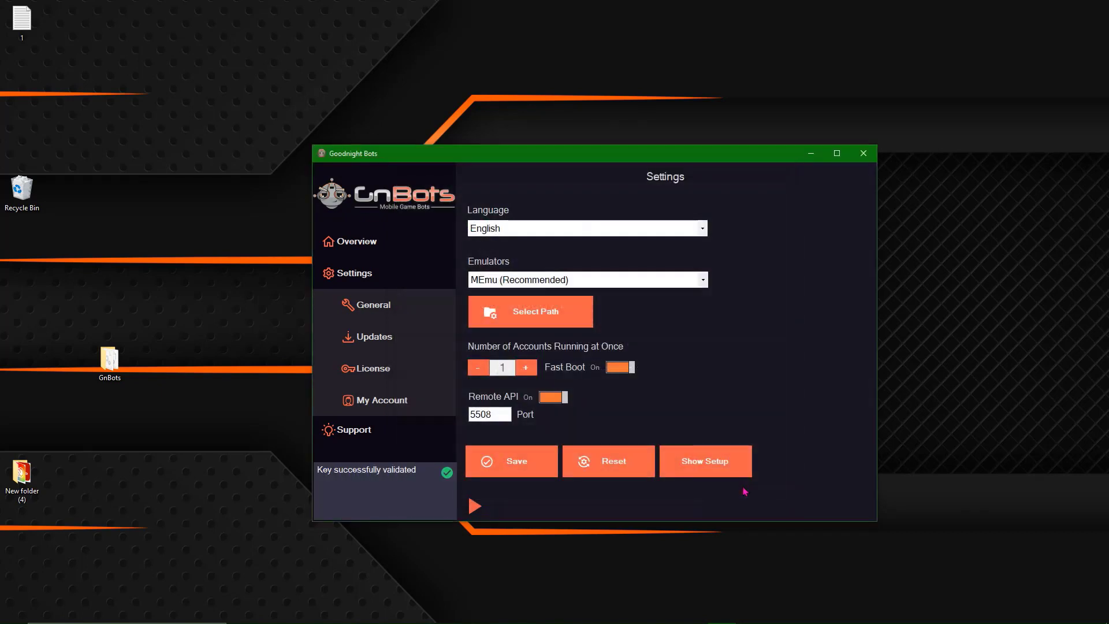
Turn off Fast Boot in the general settings and save the change.
{"action": "left_click", "coordinate": [380, 249]}
{"action": "left_click", "coordinate": [368, 345]}
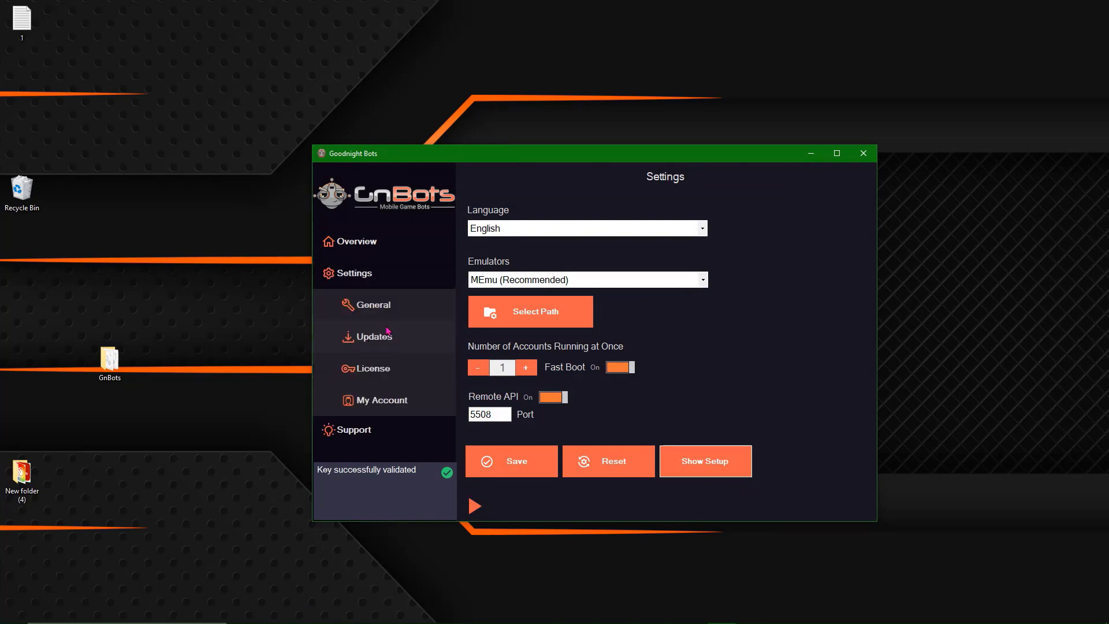
{"action": "left_click", "coordinate": [621, 368]}
{"action": "left_click", "coordinate": [502, 472]}
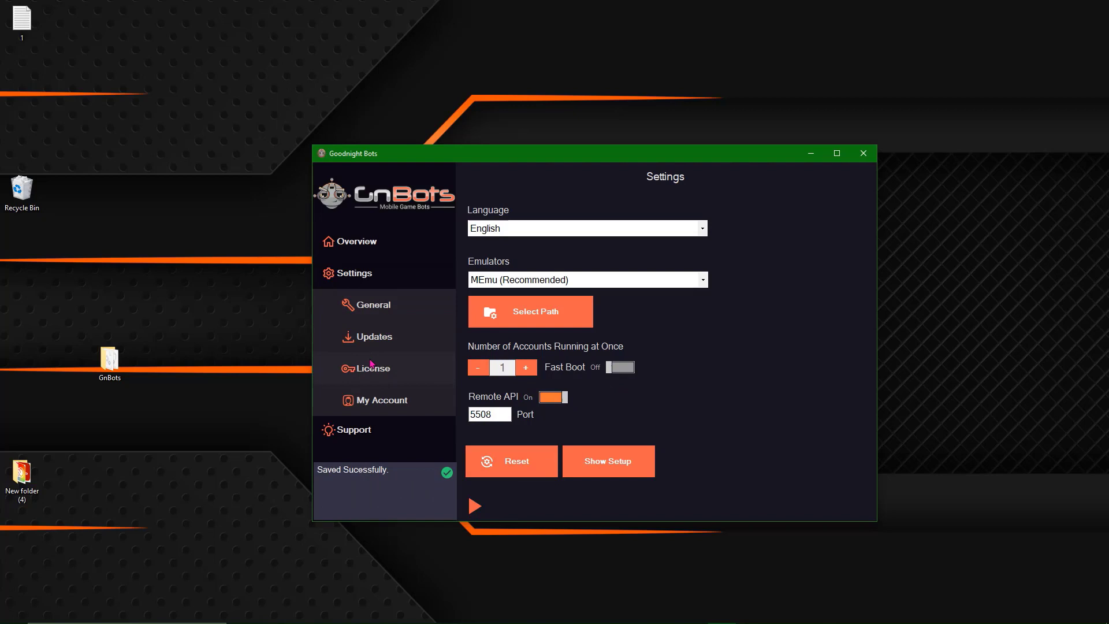
Check the update settings, open the accounts overview, decline the tutorial video and add a new account.
{"action": "left_click", "coordinate": [374, 341]}
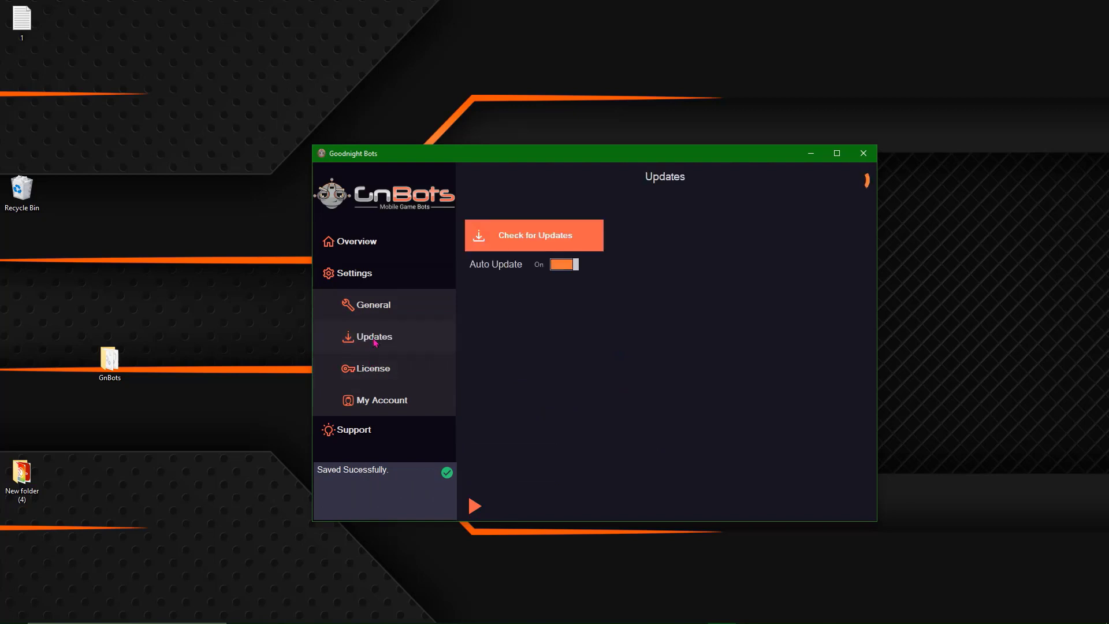
{"action": "left_click", "coordinate": [356, 241]}
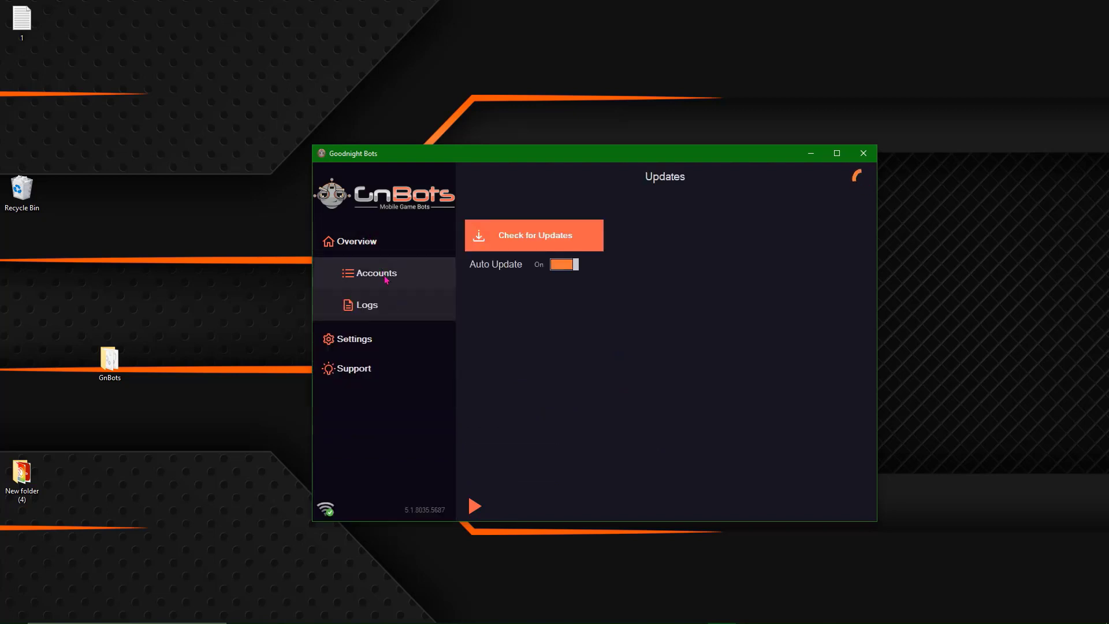
{"action": "left_click", "coordinate": [386, 279]}
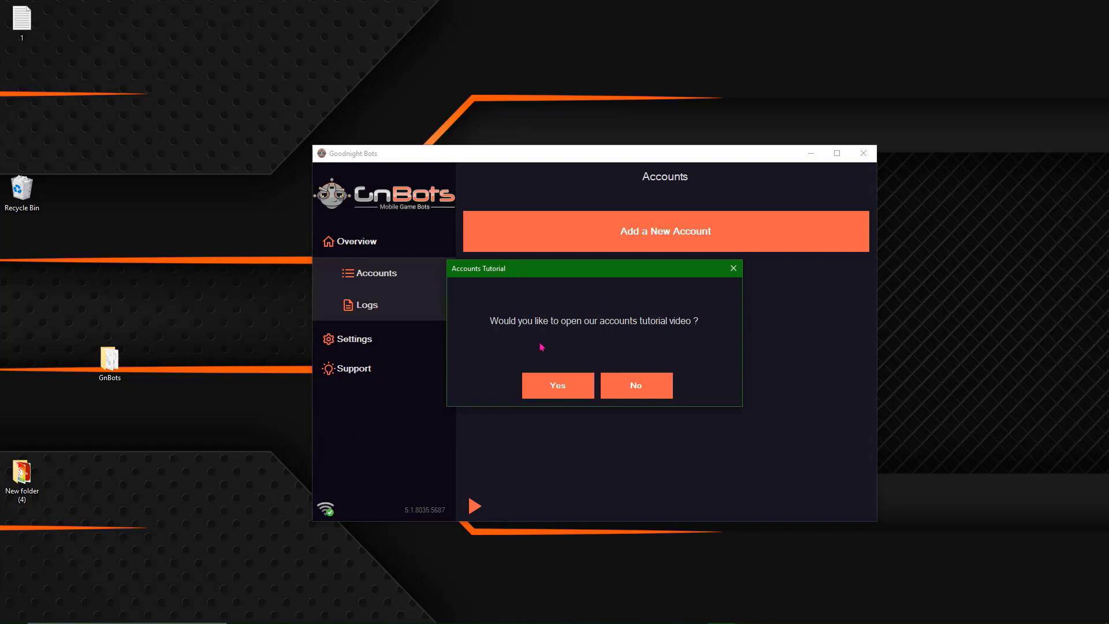
{"action": "left_click", "coordinate": [636, 385]}
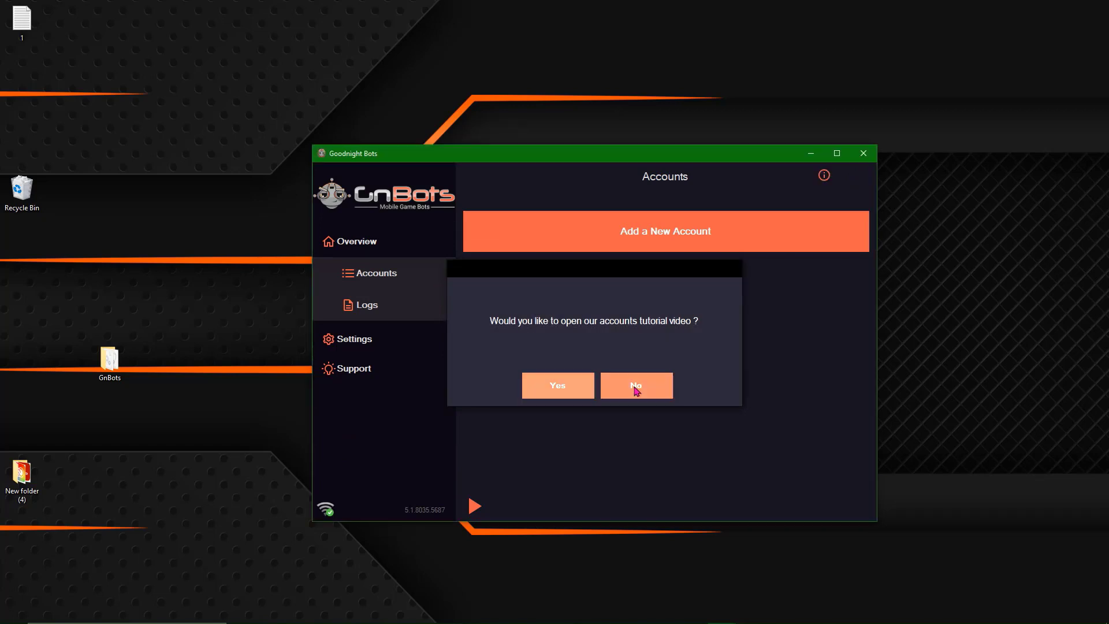
{"action": "left_click", "coordinate": [711, 232]}
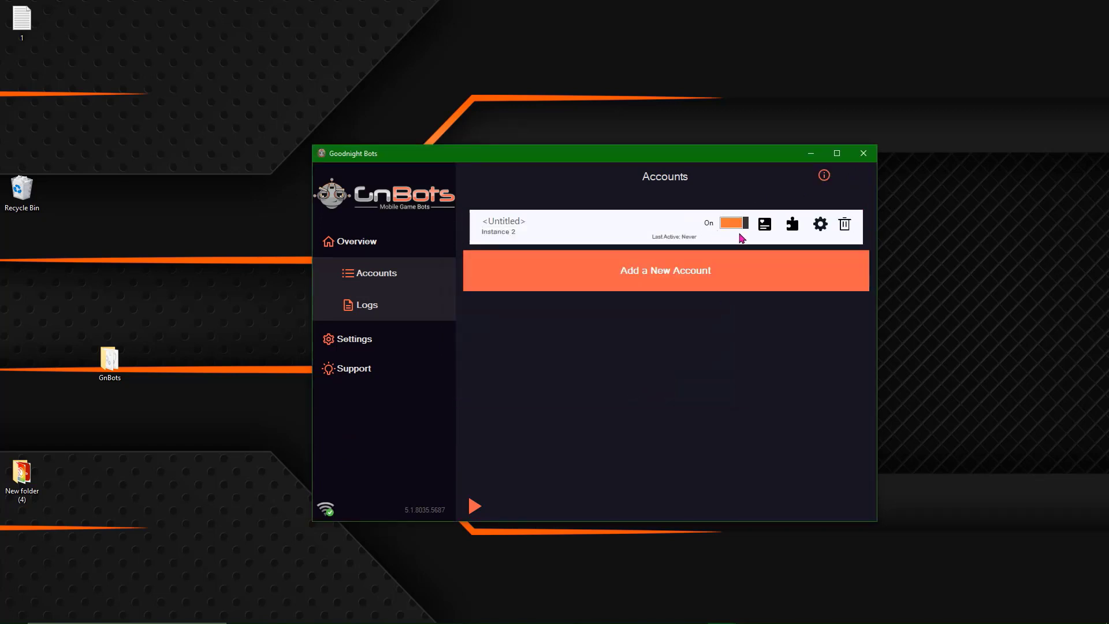
Open the new account's action editor and assign the account to the MEmu(0) instance.
{"action": "left_click", "coordinate": [821, 225]}
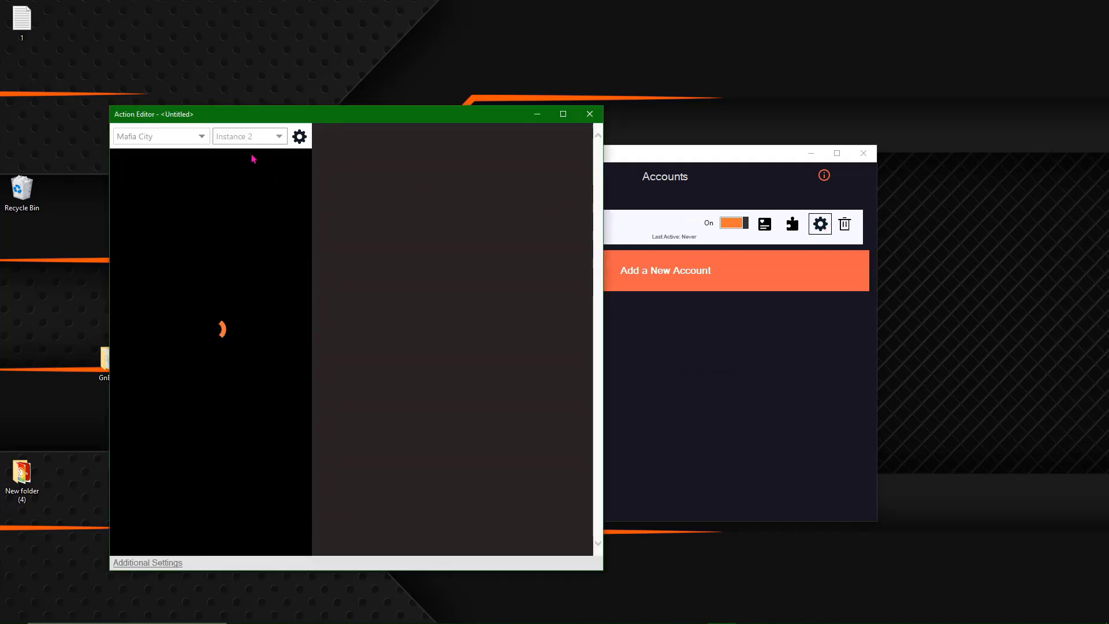
{"action": "left_click", "coordinate": [248, 136]}
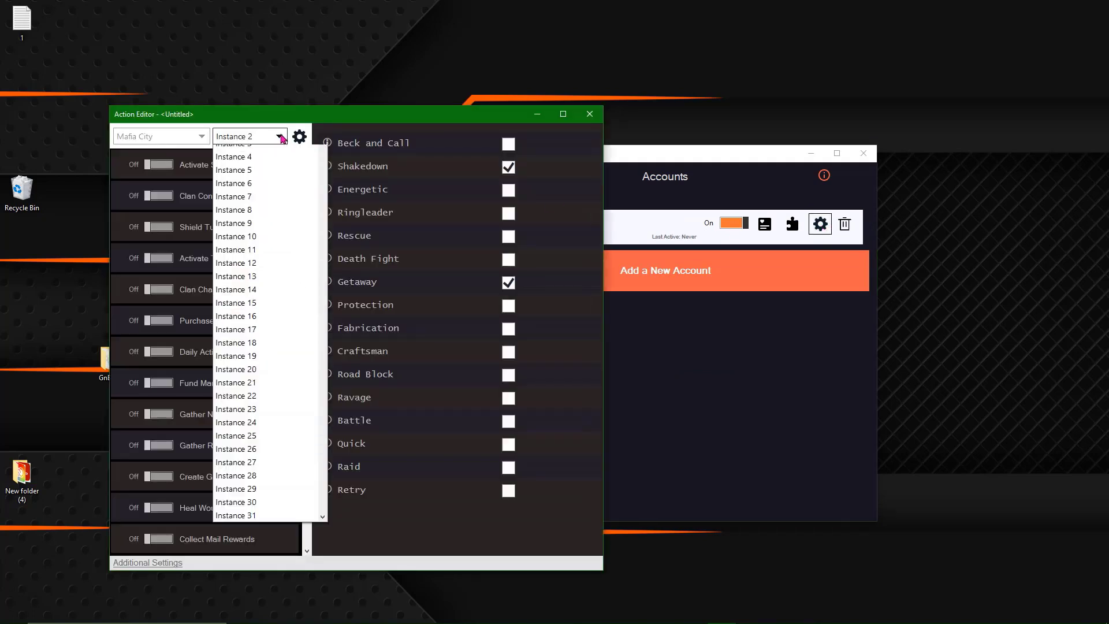
{"action": "scroll", "coordinate": [267, 164], "scroll_direction": "up", "scroll_amount": 1}
{"action": "left_click", "coordinate": [249, 152]}
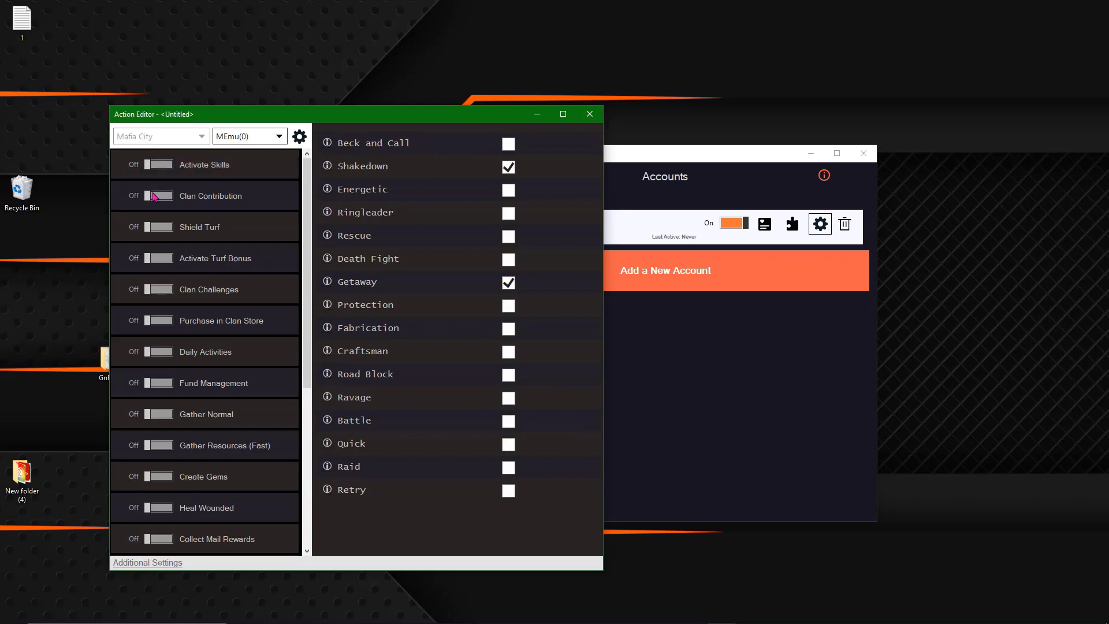
Enable the Activate Turf Bonus, Daily Activities, Create Gems, Collect Mail Rewards and Plantation actions for the account.
{"action": "left_click", "coordinate": [167, 260]}
{"action": "left_click", "coordinate": [161, 353]}
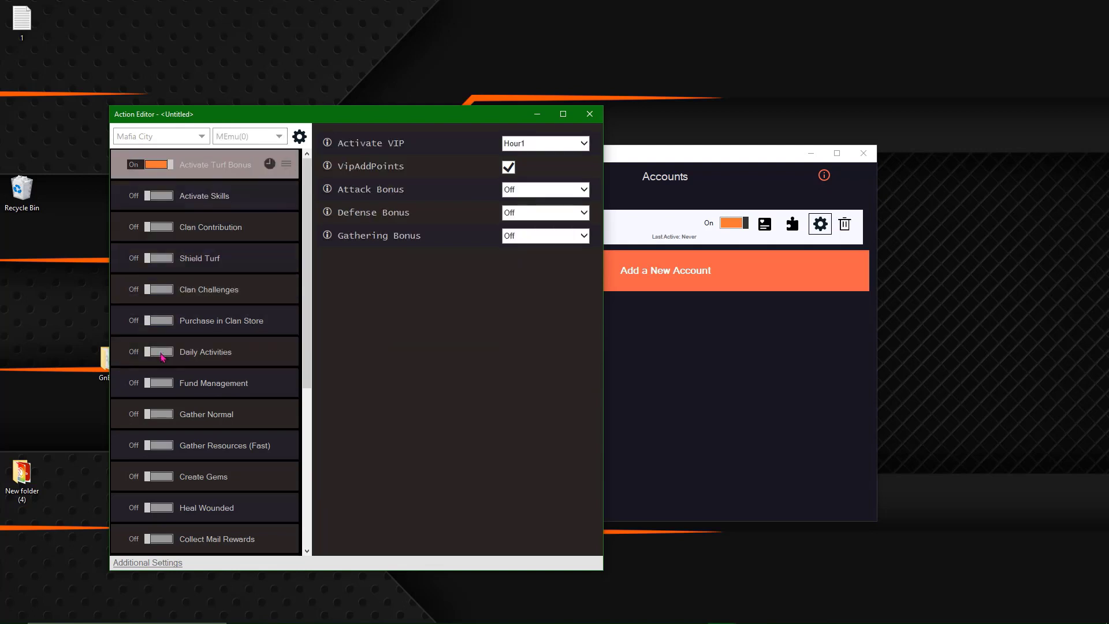
{"action": "left_click", "coordinate": [161, 478]}
{"action": "left_click", "coordinate": [161, 539]}
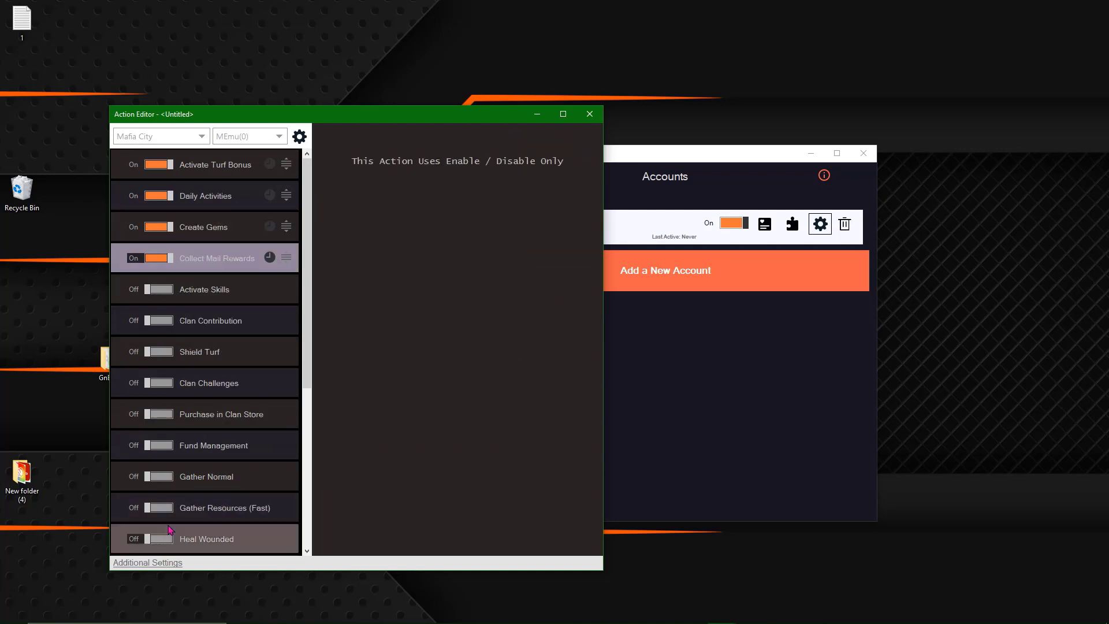
{"action": "scroll", "coordinate": [164, 511], "scroll_direction": "down", "scroll_amount": 2}
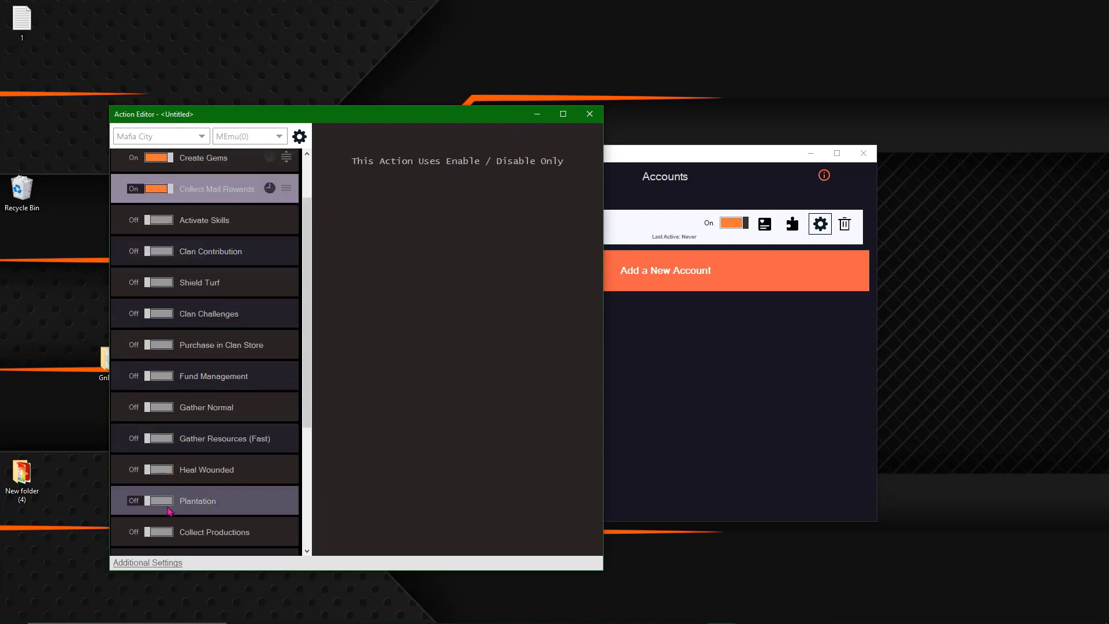
{"action": "left_click", "coordinate": [168, 506]}
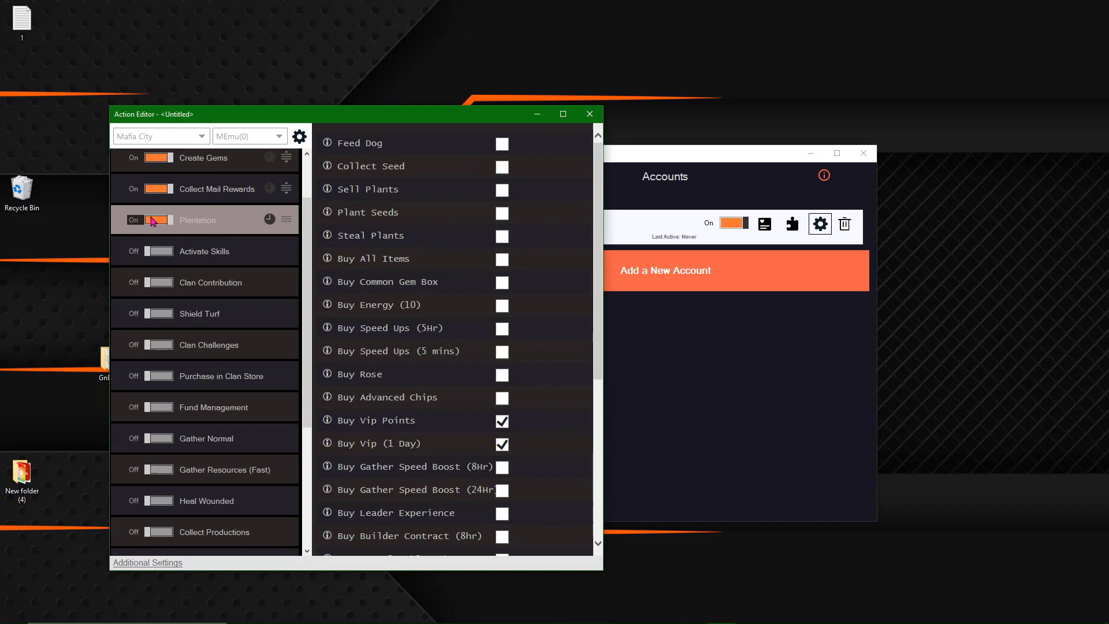
Turn off the Plantation action and enable Collect Productions, Make Investments and Upgrade Buildings for the account.
{"action": "left_click", "coordinate": [162, 531]}
{"action": "scroll", "coordinate": [173, 473], "scroll_direction": "down", "scroll_amount": 2}
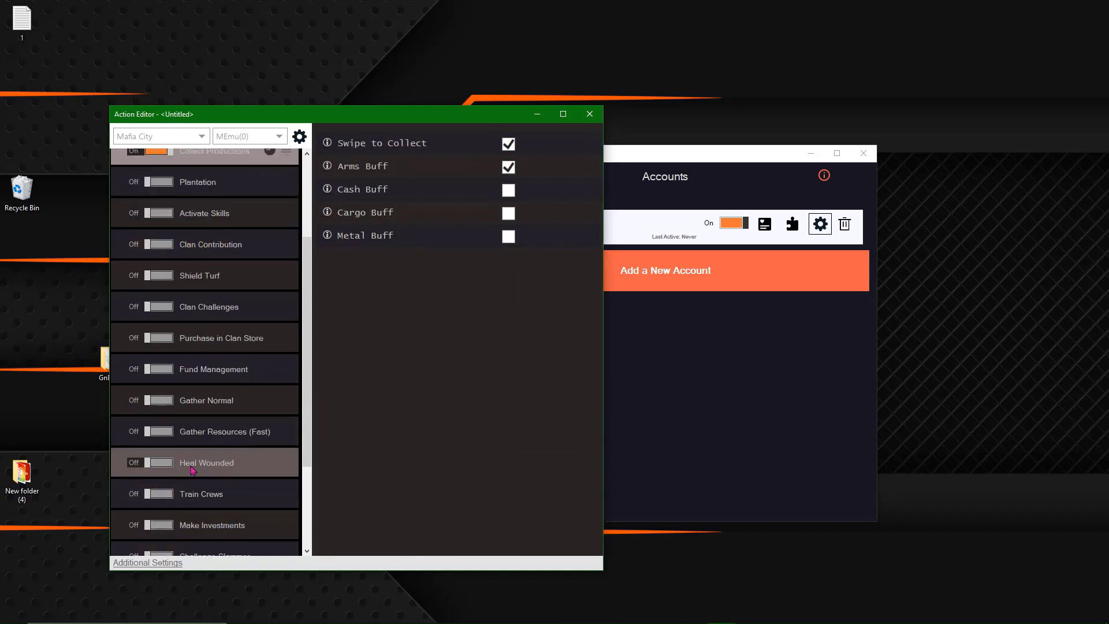
{"action": "left_click", "coordinate": [171, 527]}
{"action": "scroll", "coordinate": [176, 476], "scroll_direction": "down", "scroll_amount": 4}
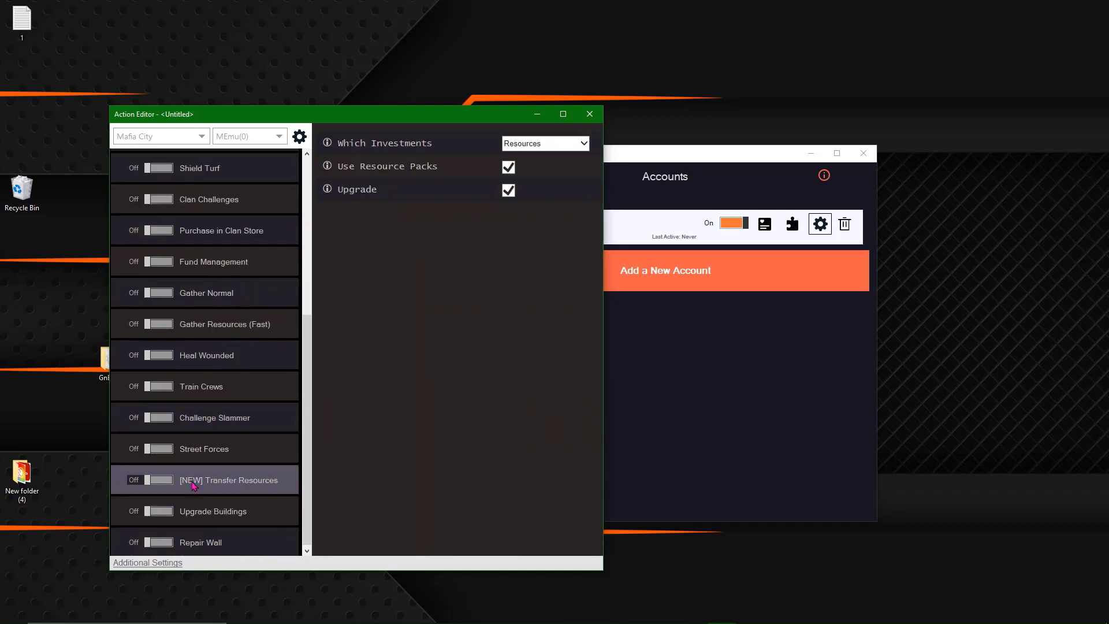
{"action": "left_click", "coordinate": [162, 516]}
{"action": "scroll", "coordinate": [234, 456], "scroll_direction": "up", "scroll_amount": 5}
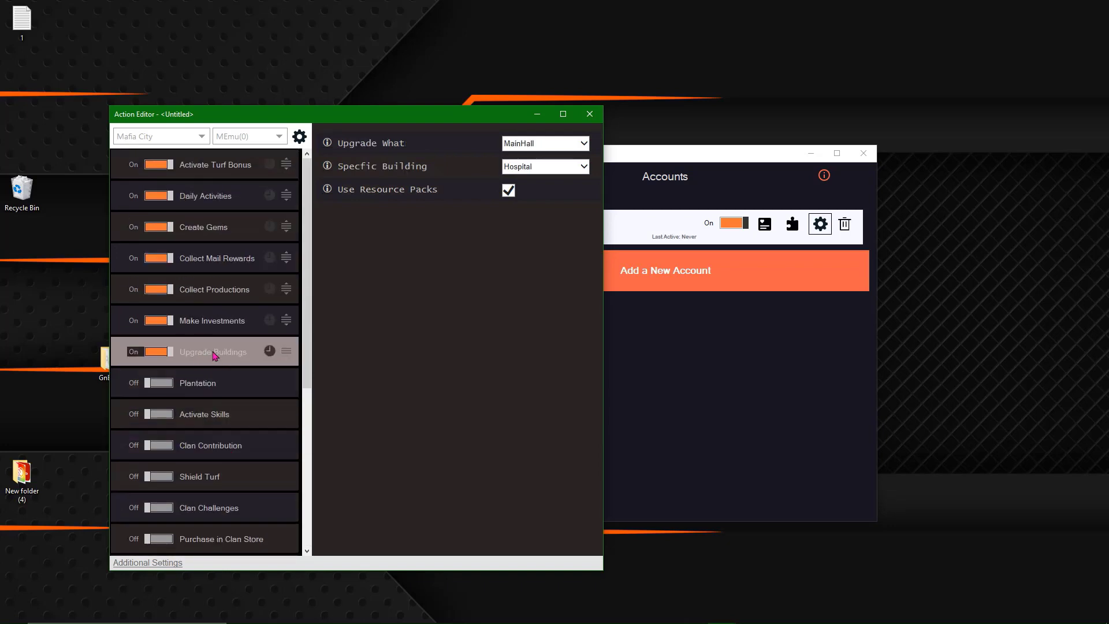
Reorder the actions so Upgrade Buildings runs first and Make Investments second, and set Which Investments to Crew.
{"action": "left_click_drag", "start_coordinate": [286, 351], "coordinate": [283, 170]}
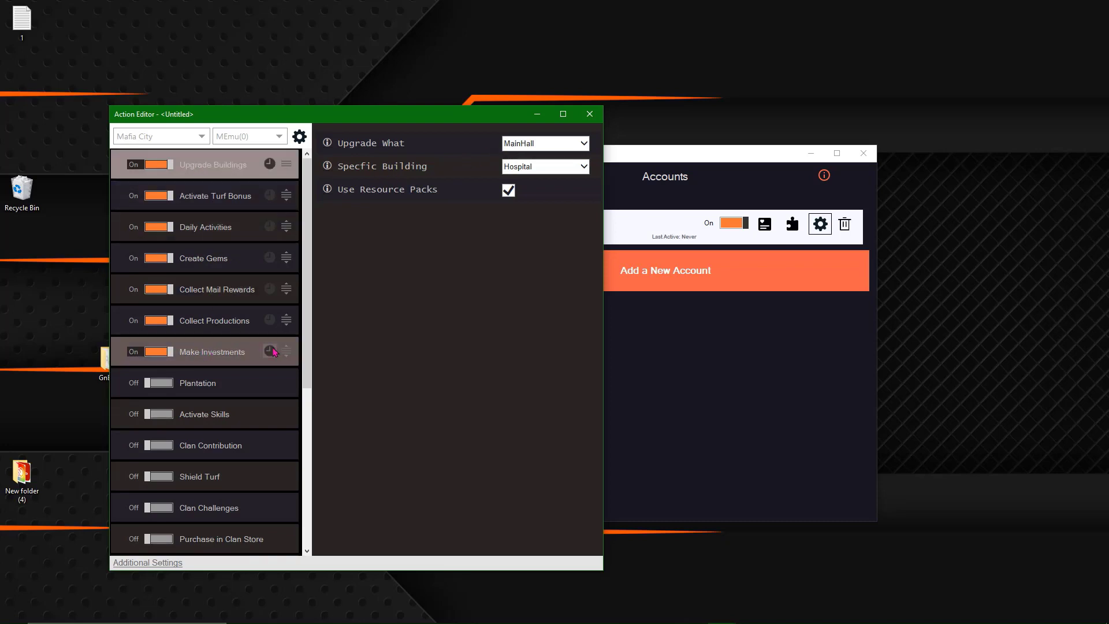
{"action": "left_click_drag", "start_coordinate": [287, 351], "coordinate": [286, 199]}
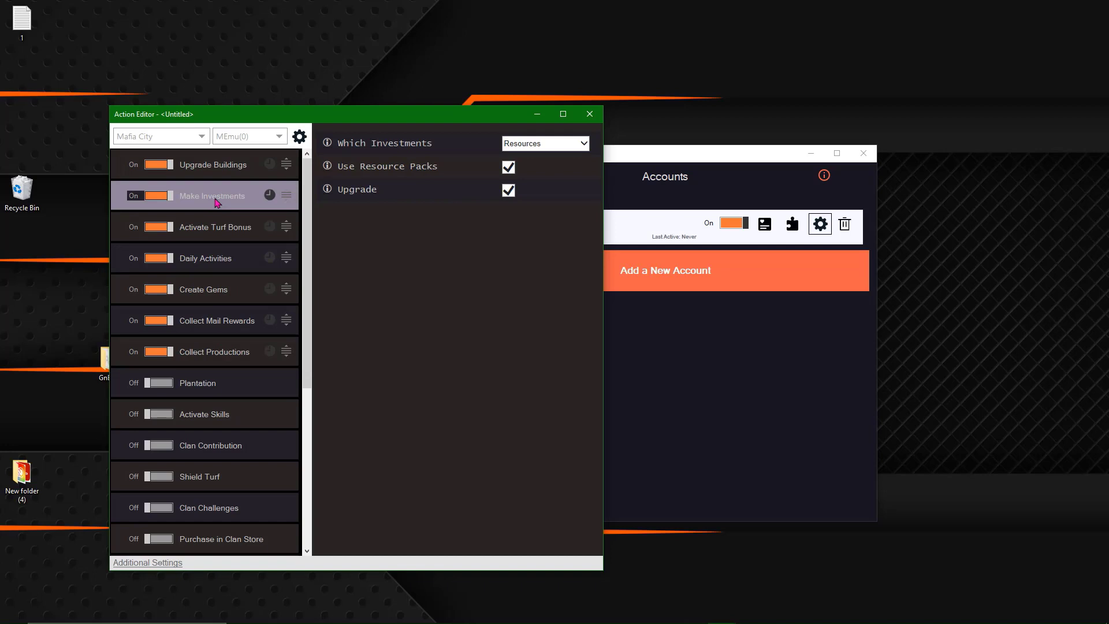
{"action": "left_click", "coordinate": [532, 143]}
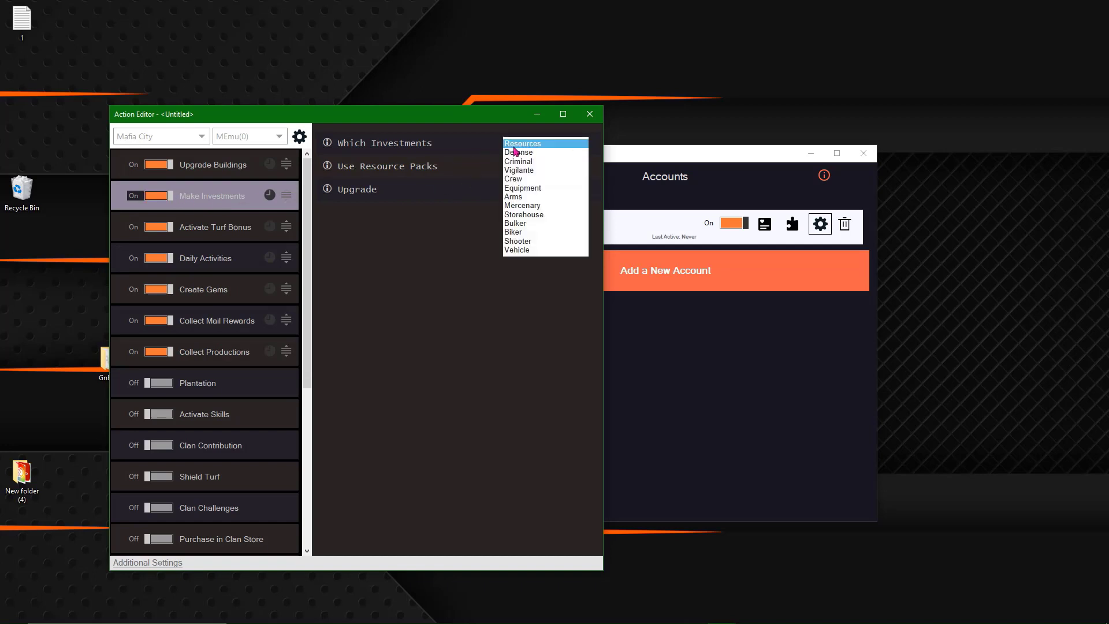
{"action": "left_click", "coordinate": [523, 185]}
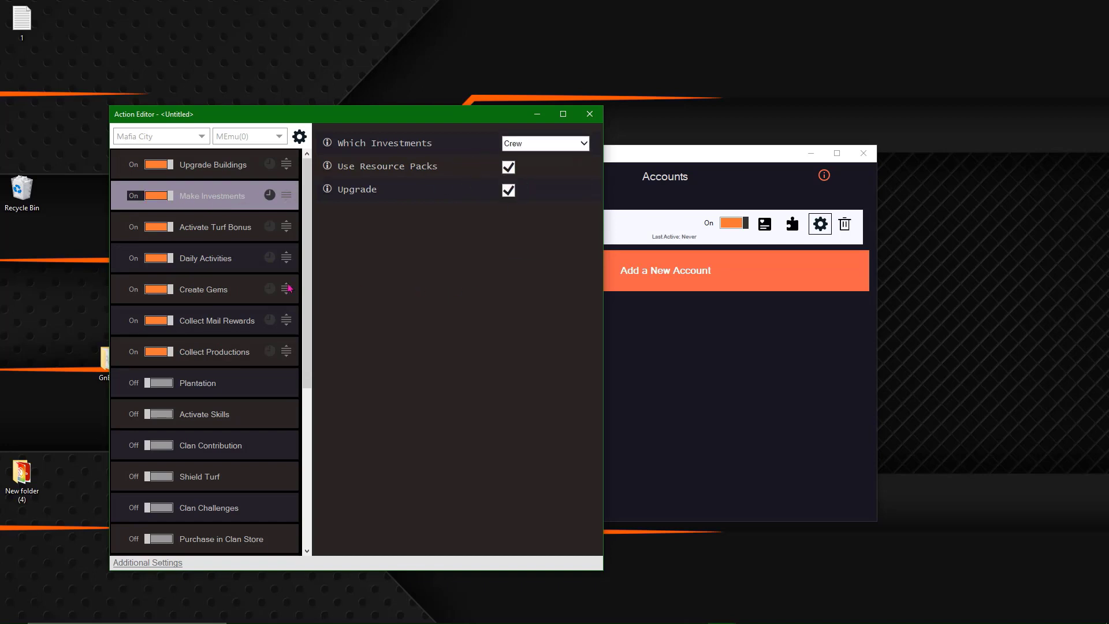
Set Activate VIP to All for the Activate Turf Bonus action.
{"action": "left_click", "coordinate": [210, 231]}
{"action": "left_click", "coordinate": [543, 144]}
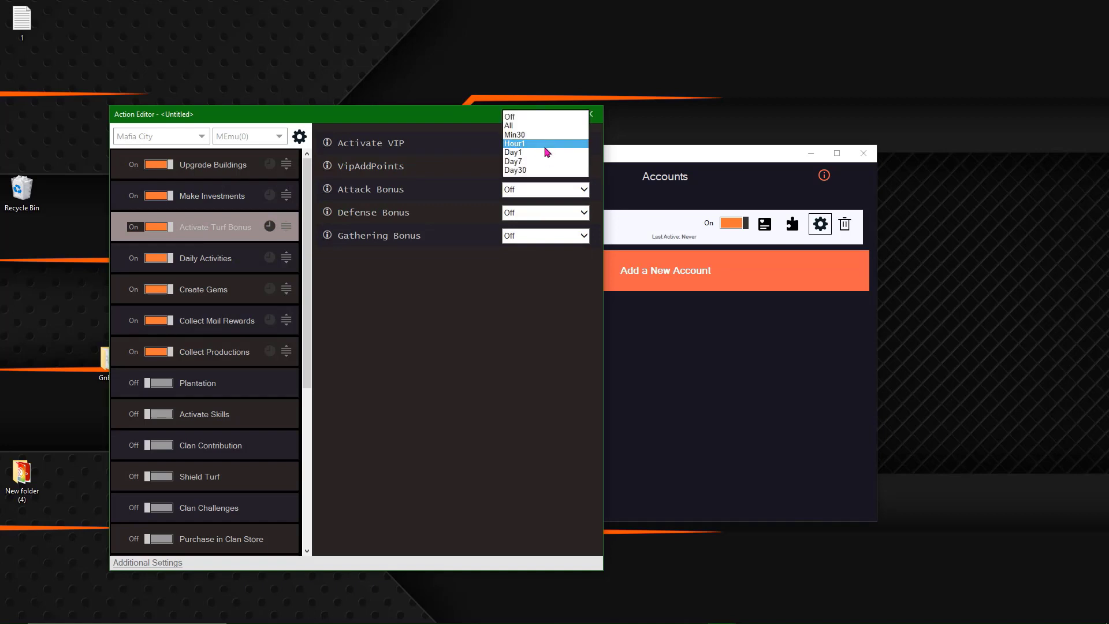
{"action": "left_click", "coordinate": [527, 126]}
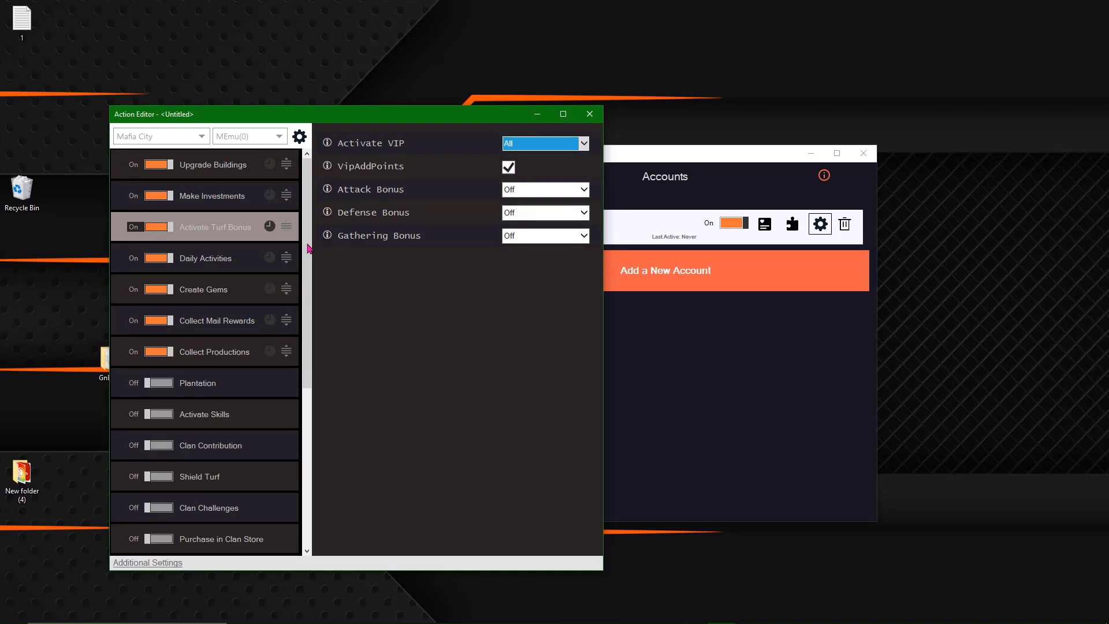
Include Green Gems and Blue Gems in the Create Gems action, and turn off Arms Buff for Collect Productions.
{"action": "left_click", "coordinate": [194, 265]}
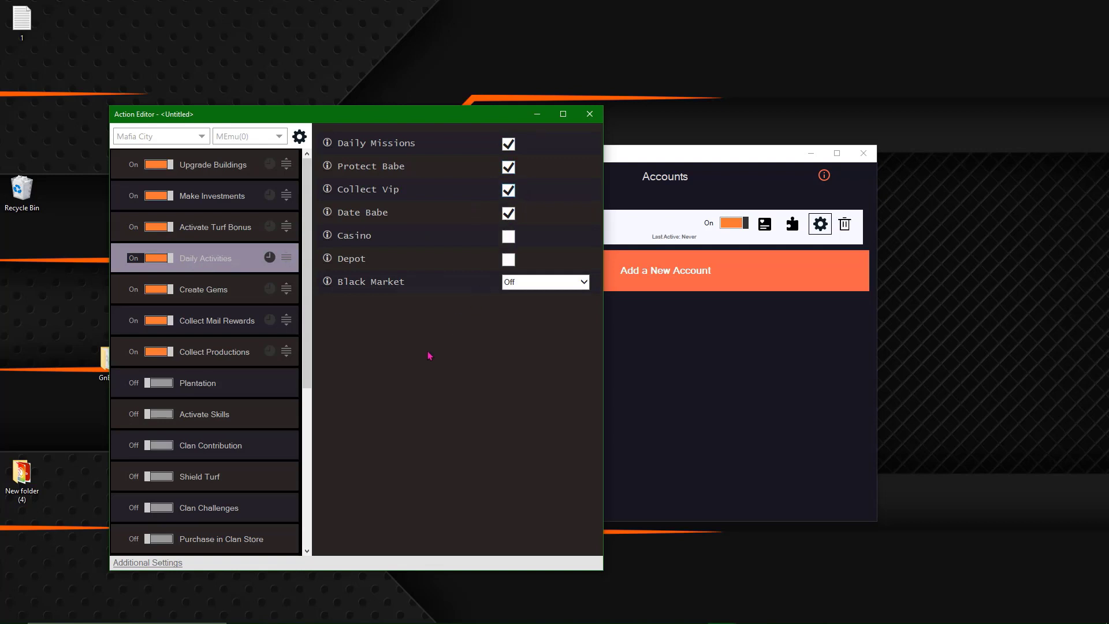
{"action": "left_click", "coordinate": [218, 297]}
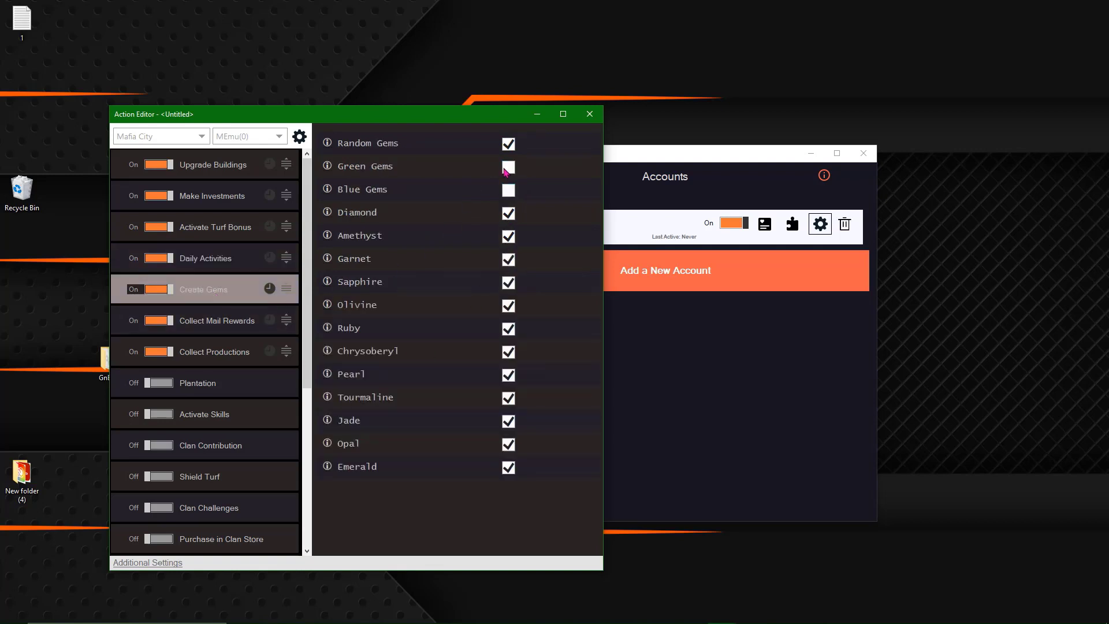
{"action": "left_click", "coordinate": [214, 327]}
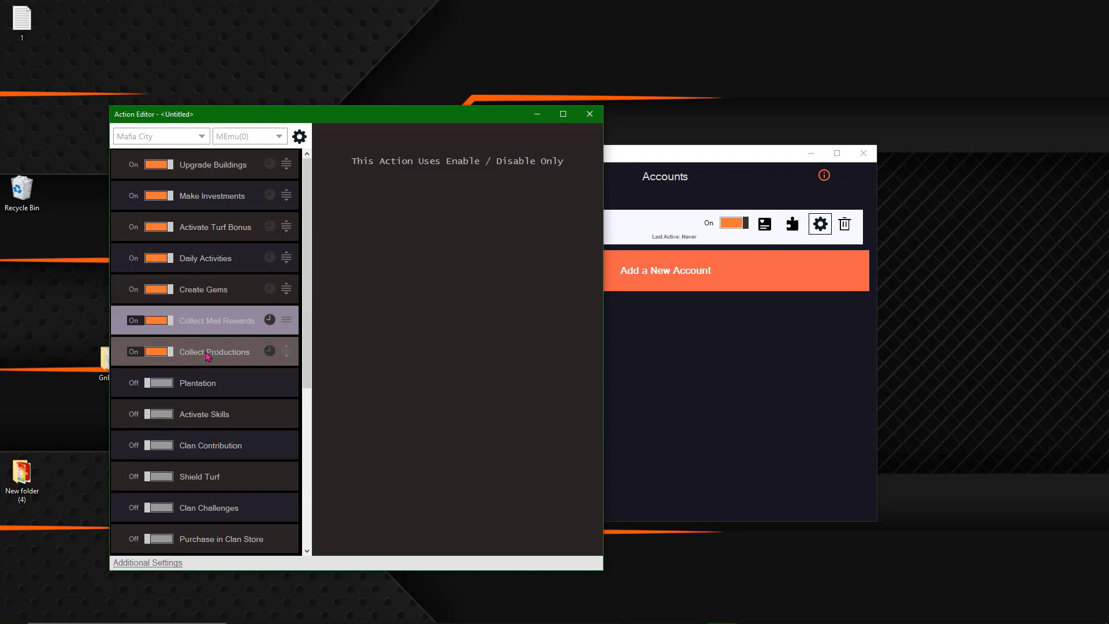
{"action": "left_click", "coordinate": [208, 356]}
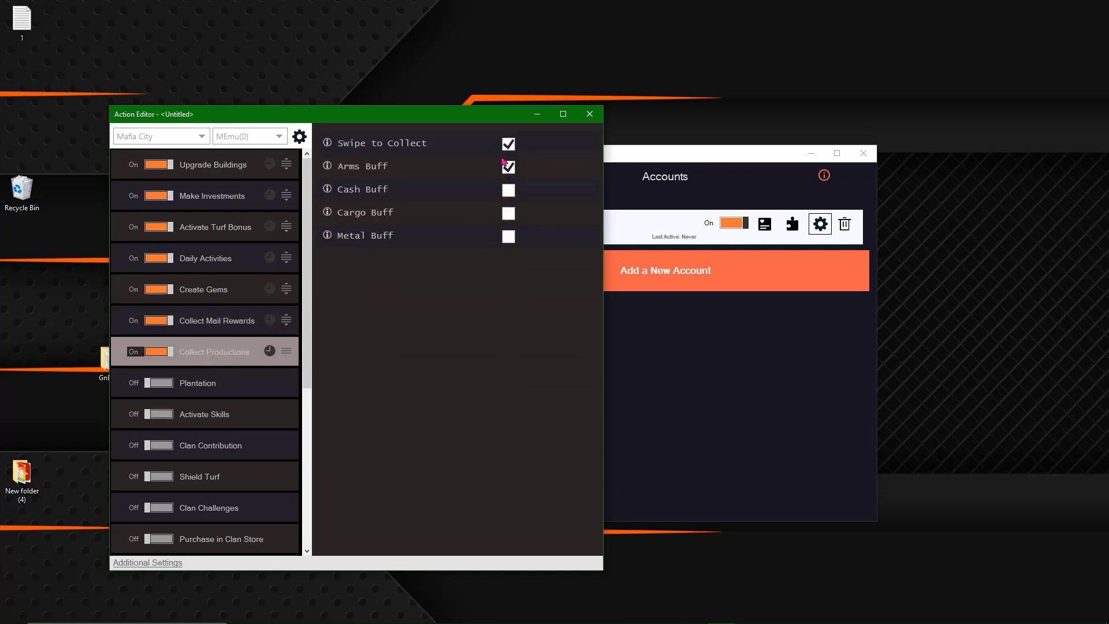
{"action": "left_click", "coordinate": [507, 167]}
Enable the Gather Resources (Fast) action for the account.
{"action": "scroll", "coordinate": [220, 502], "scroll_direction": "down", "scroll_amount": 5}
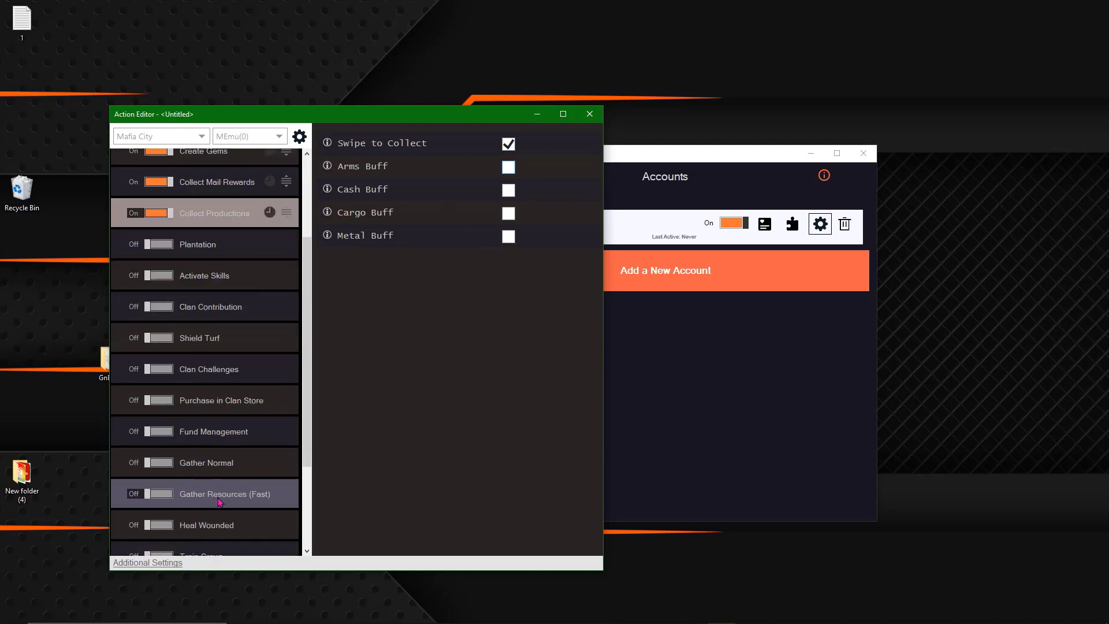
{"action": "left_click", "coordinate": [220, 502]}
{"action": "scroll", "coordinate": [210, 491], "scroll_direction": "down", "scroll_amount": 5}
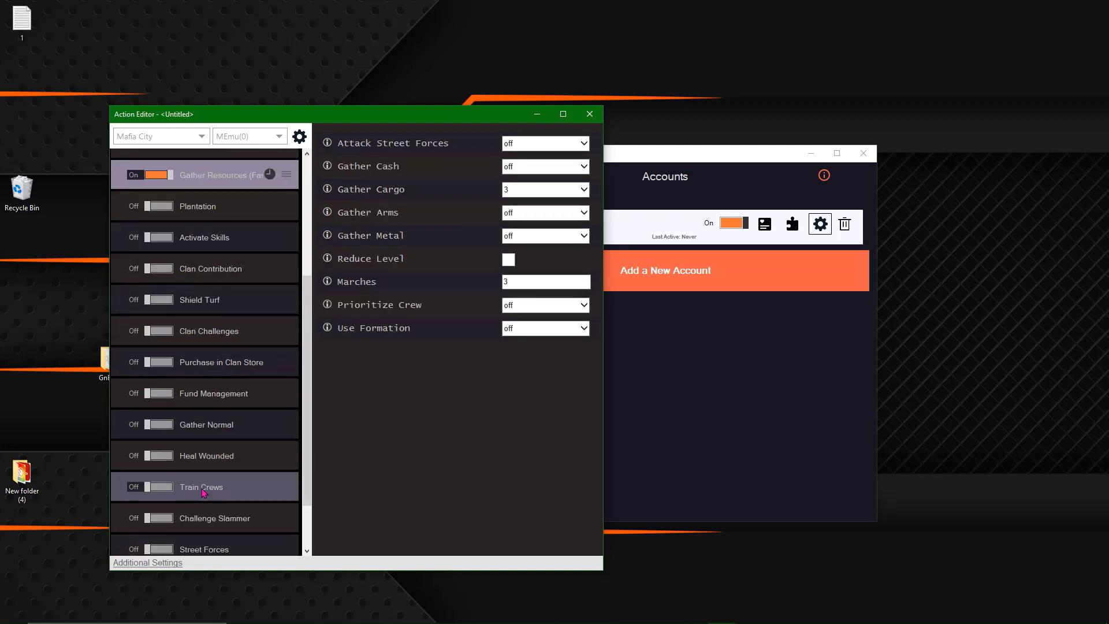
{"action": "scroll", "coordinate": [205, 444], "scroll_direction": "up", "scroll_amount": 10}
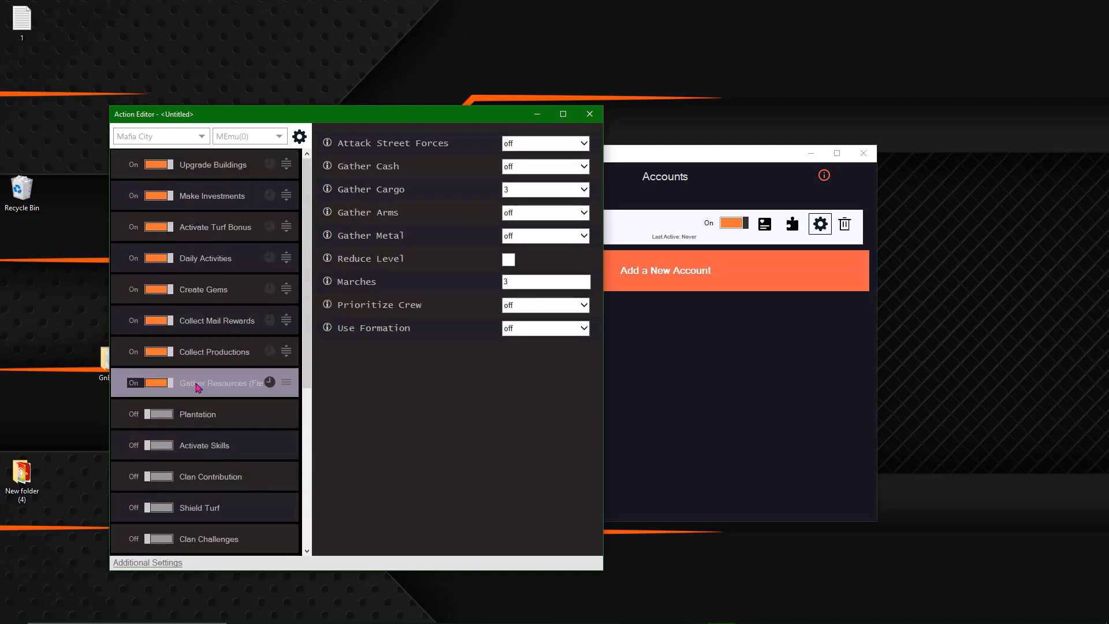
{"action": "left_click", "coordinate": [513, 164]}
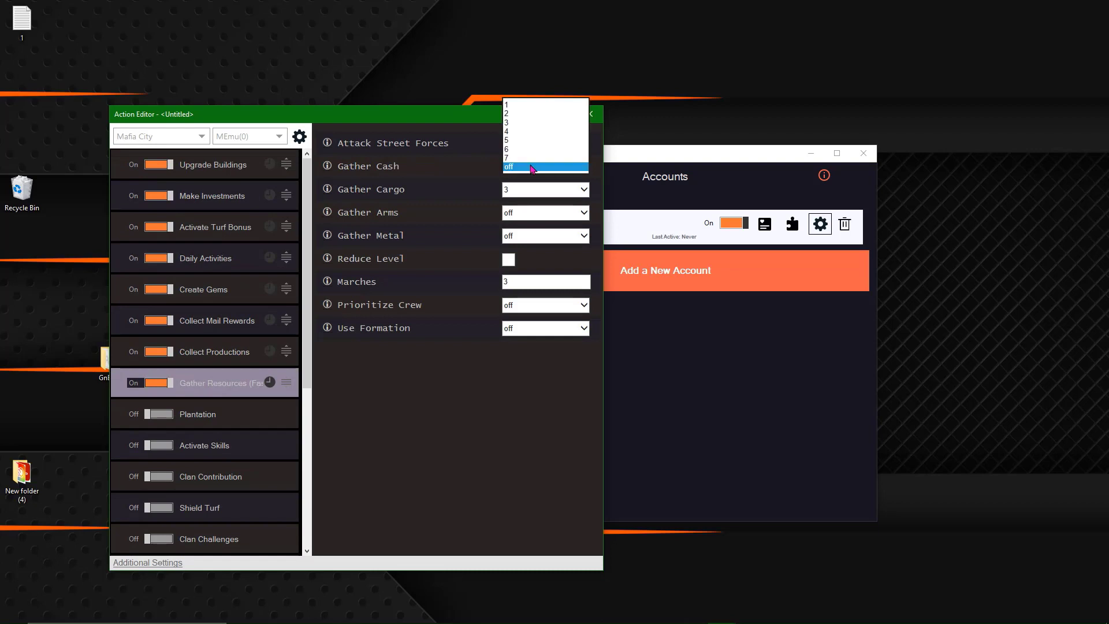
{"action": "left_click", "coordinate": [527, 132]}
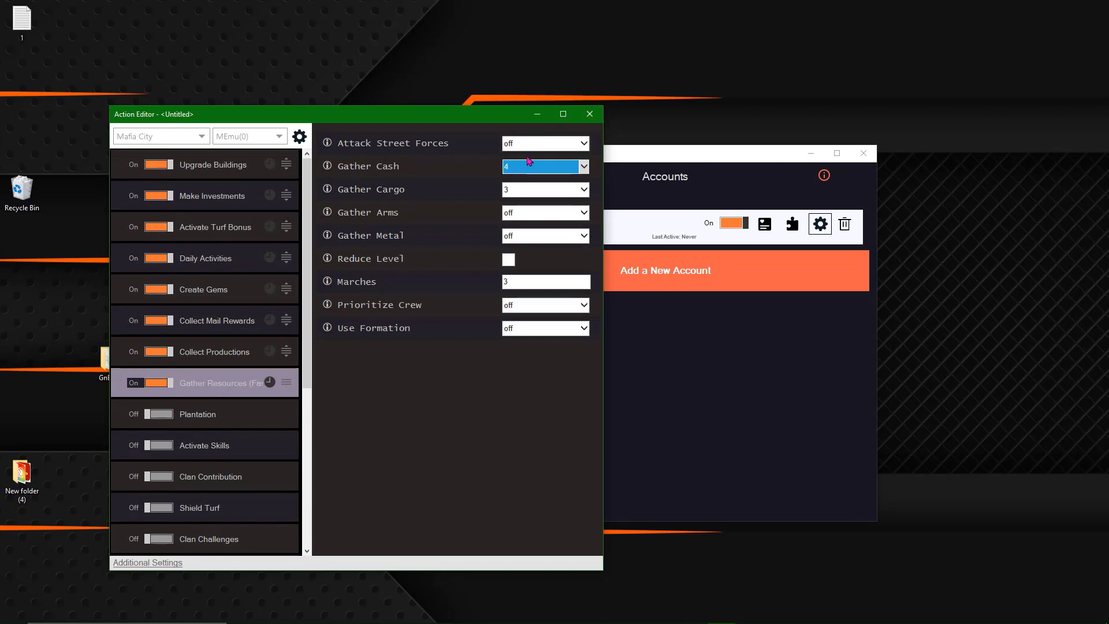
{"action": "left_click", "coordinate": [529, 162]}
{"action": "left_click", "coordinate": [524, 203]}
Set Gather Cargo to 4 and Marches to 1 for Gather Resources (Fast).
{"action": "left_click", "coordinate": [521, 191]}
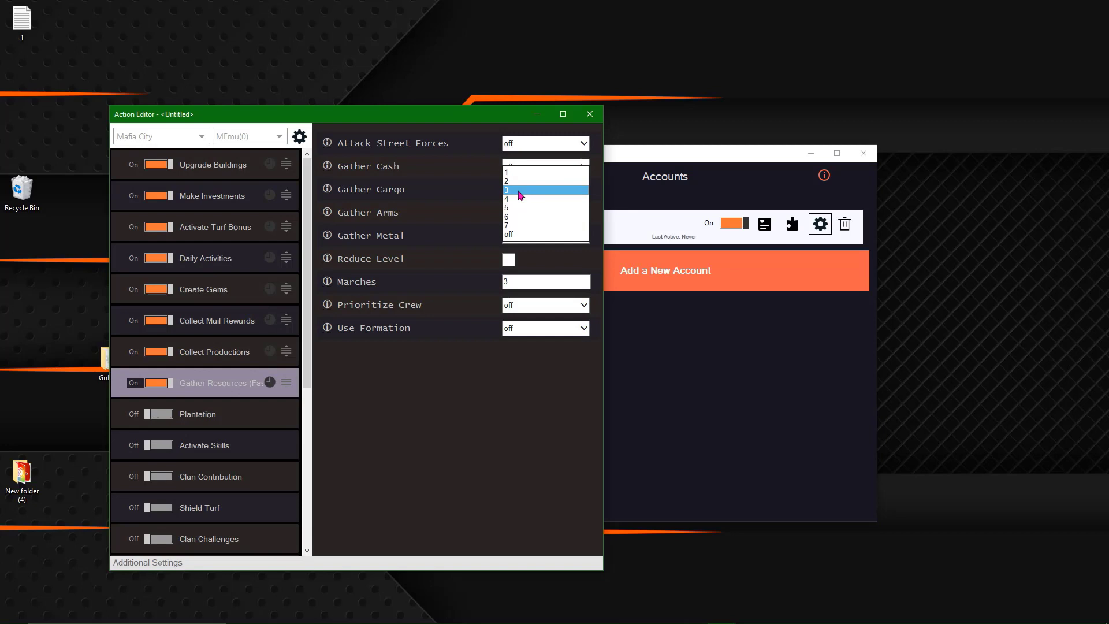
{"action": "left_click", "coordinate": [518, 199]}
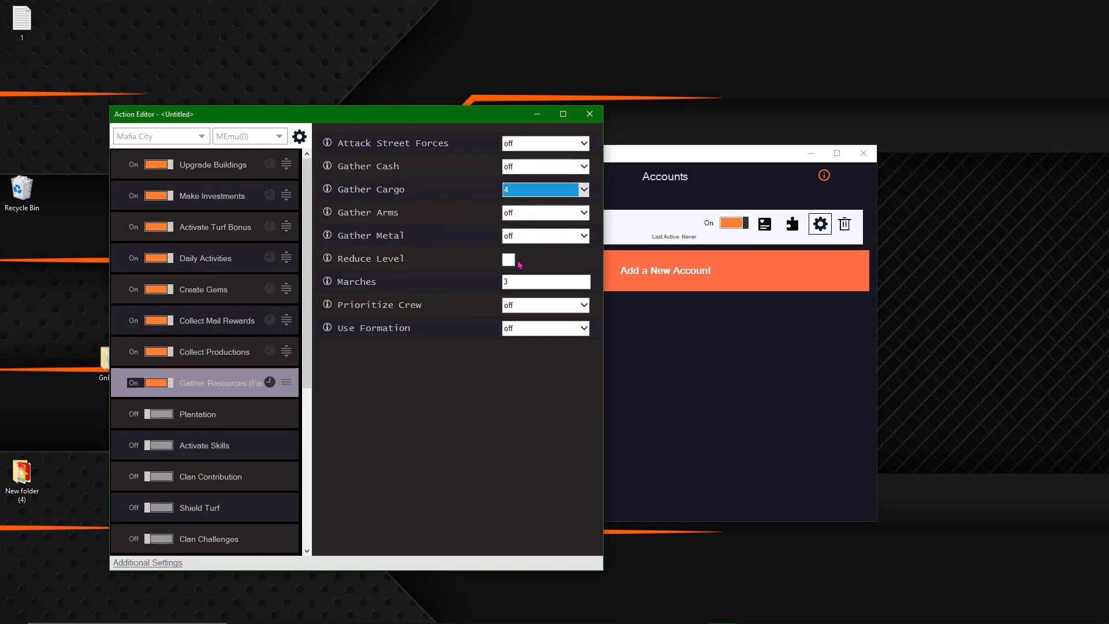
{"action": "left_click", "coordinate": [513, 282]}
Duplicate the Gather Resources (Fast) action and, in the copy, set Gather Cargo to off and Gather Cash to 4.
{"action": "right_click", "coordinate": [207, 375]}
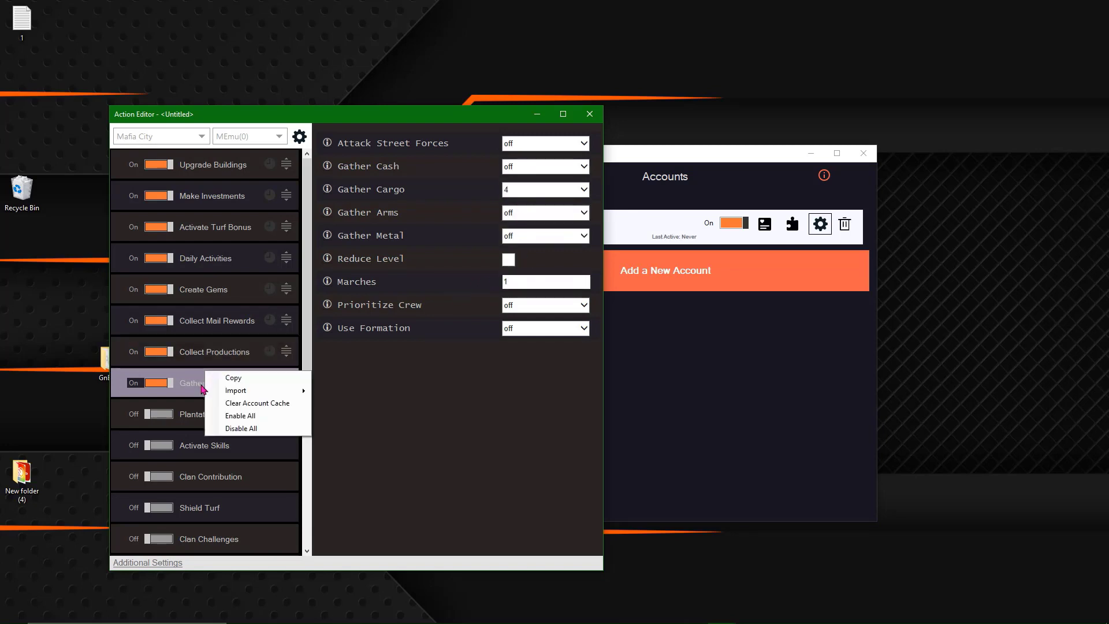
{"action": "left_click", "coordinate": [226, 378]}
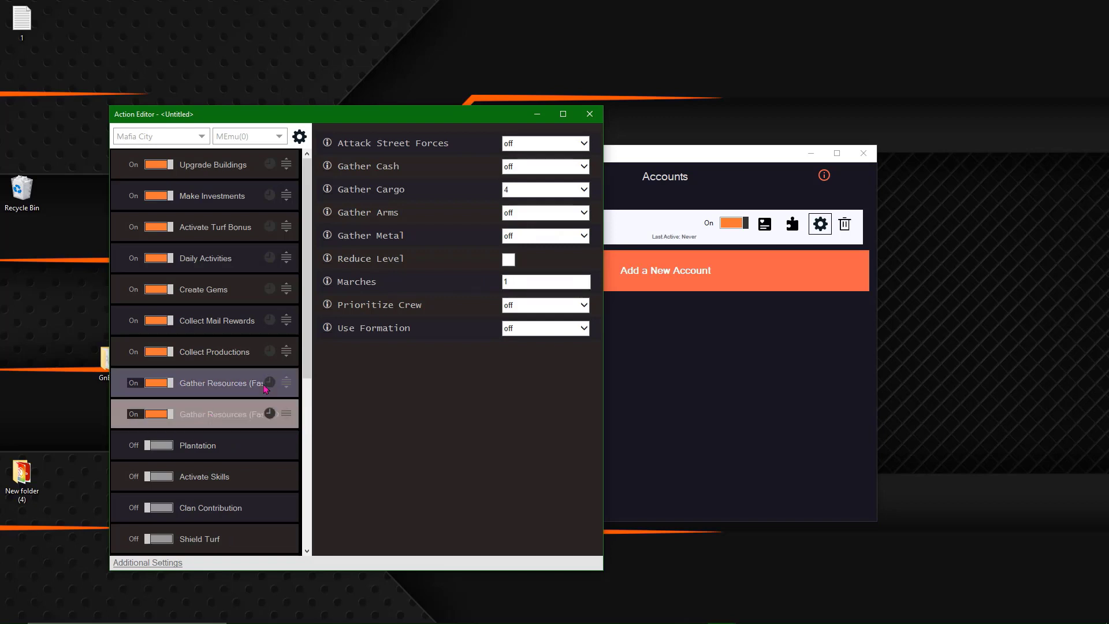
{"action": "left_click", "coordinate": [535, 192]}
{"action": "left_click", "coordinate": [532, 225]}
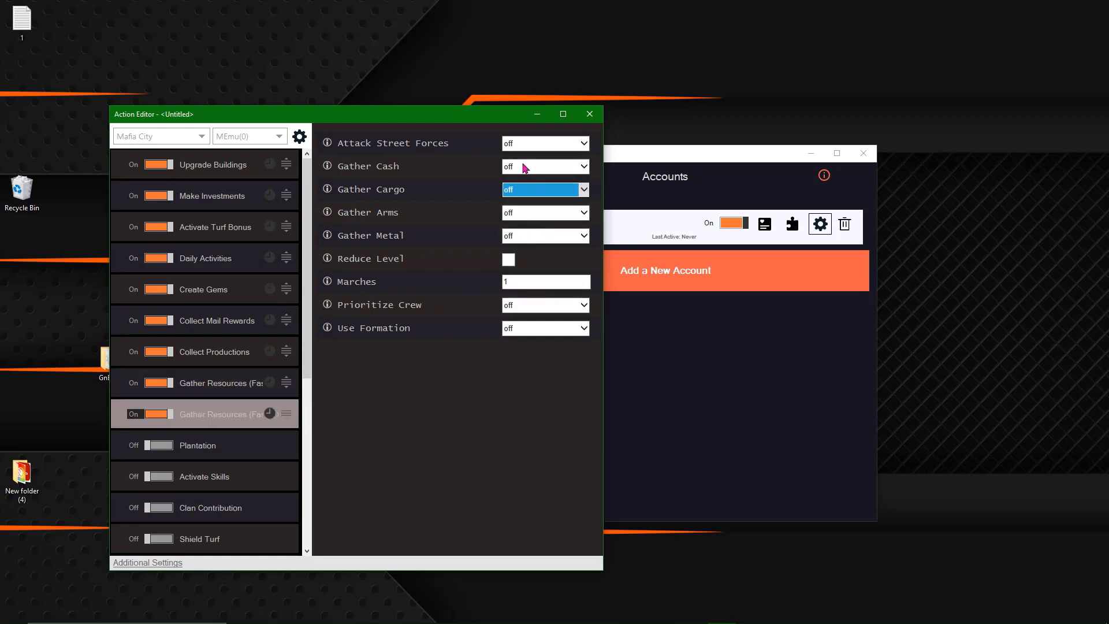
{"action": "left_click", "coordinate": [522, 168]}
{"action": "left_click", "coordinate": [522, 136]}
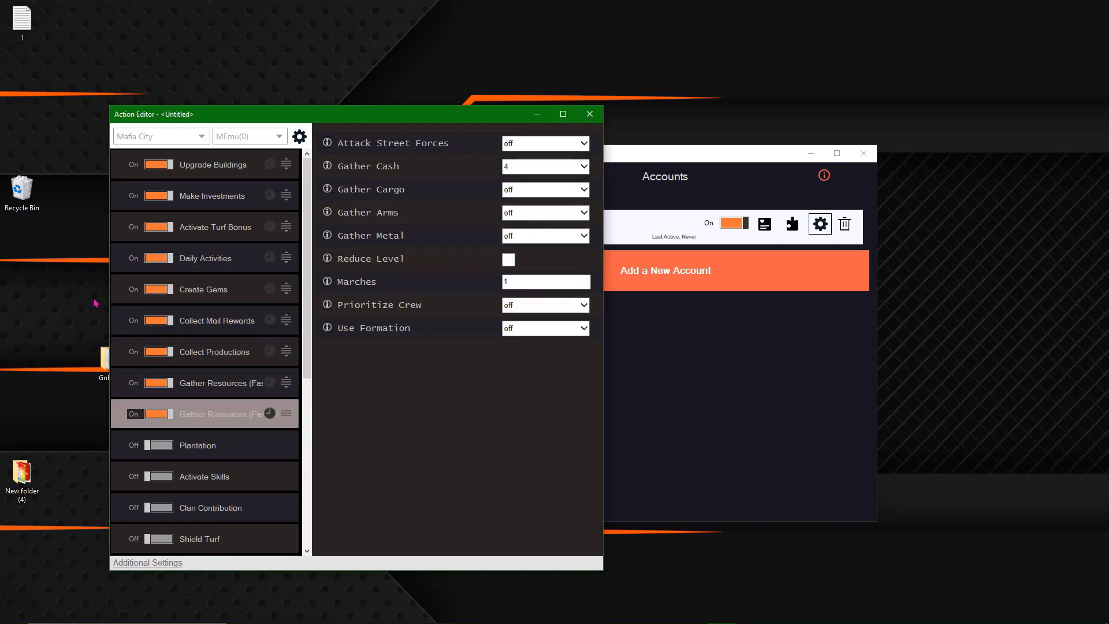
Add a Skip rule of 240 minutes to the Collect Productions action.
{"action": "left_click", "coordinate": [270, 352]}
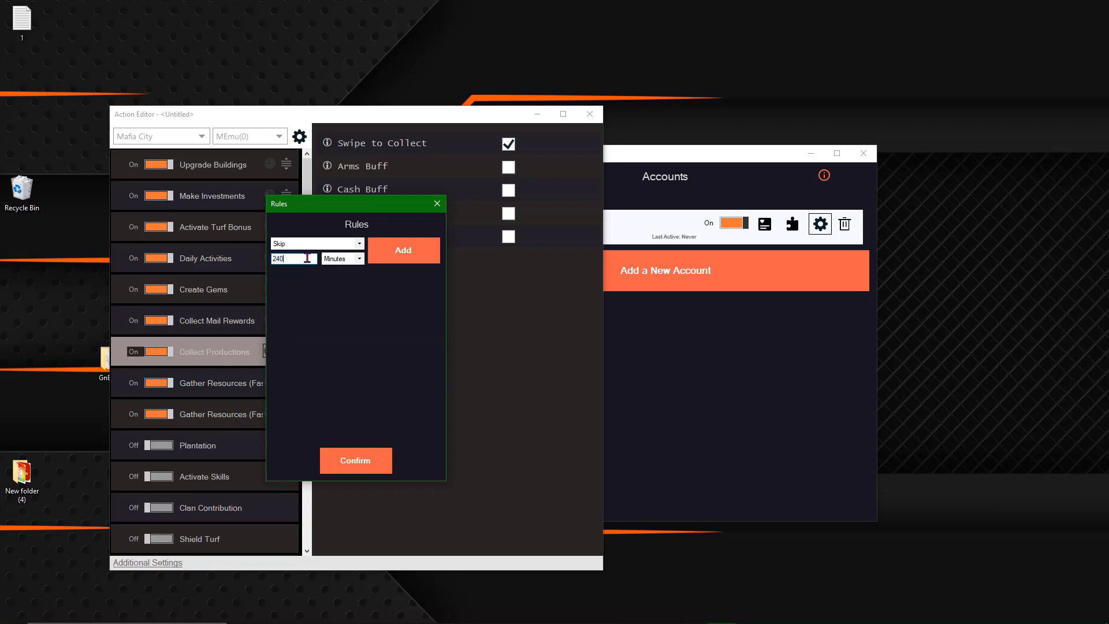
{"action": "left_click", "coordinate": [385, 257]}
{"action": "left_click", "coordinate": [360, 460]}
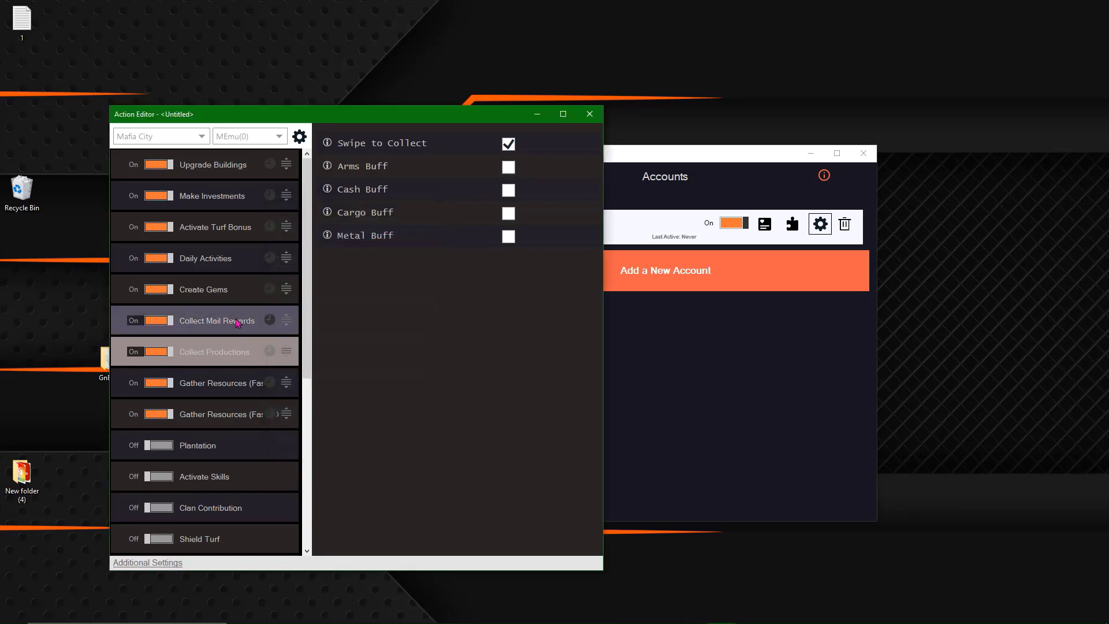
Add a Skip rule of 720 minutes to the Collect Mail Rewards action.
{"action": "left_click", "coordinate": [237, 322]}
{"action": "left_click", "coordinate": [269, 319]}
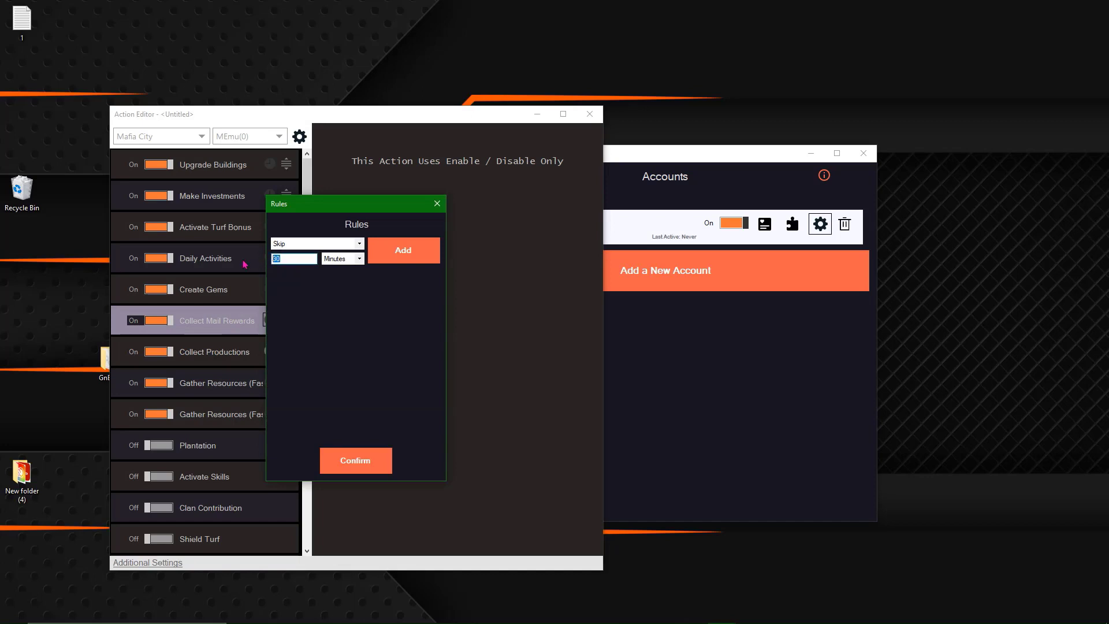
{"action": "type", "text": "720"}
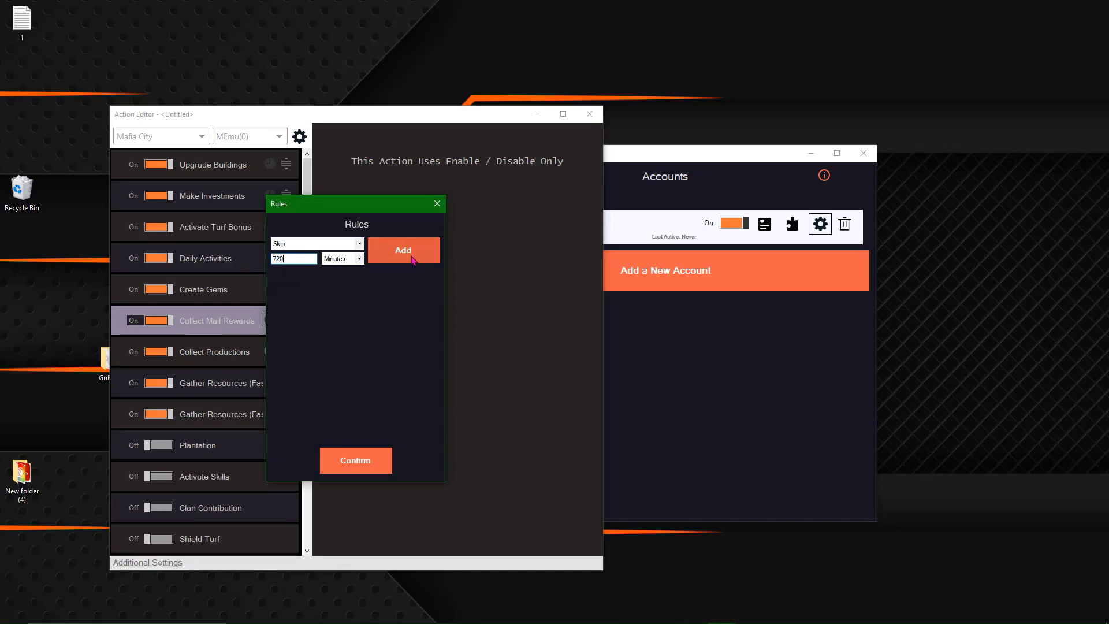
{"action": "left_click", "coordinate": [398, 251]}
{"action": "left_click", "coordinate": [355, 460]}
Add a Skip rule in minutes to the Create Gems action.
{"action": "left_click", "coordinate": [236, 301]}
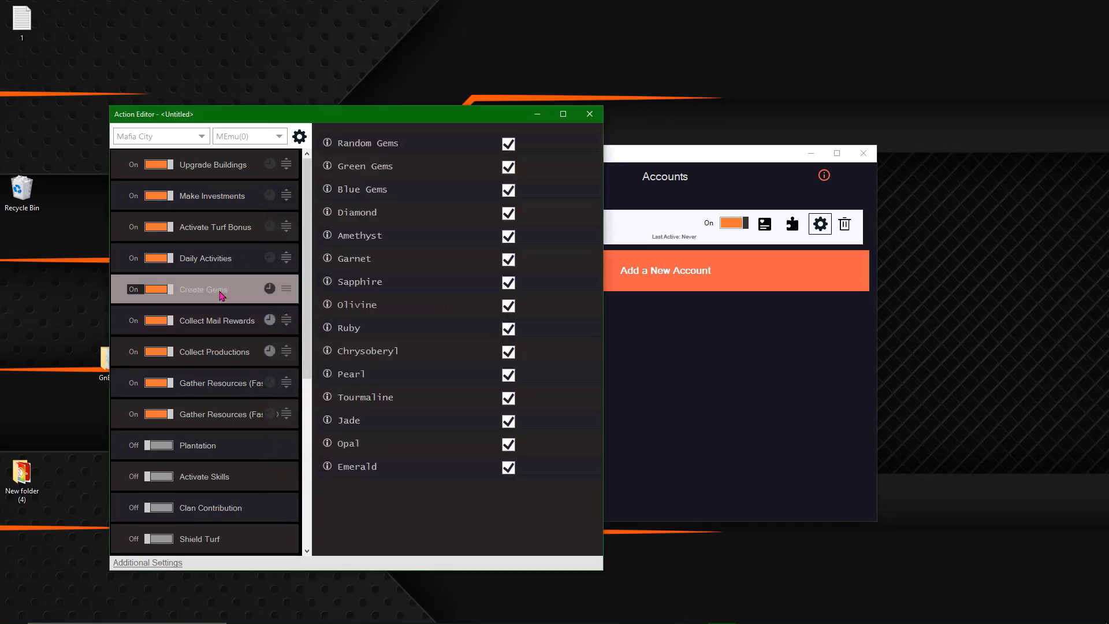
{"action": "left_click", "coordinate": [270, 289]}
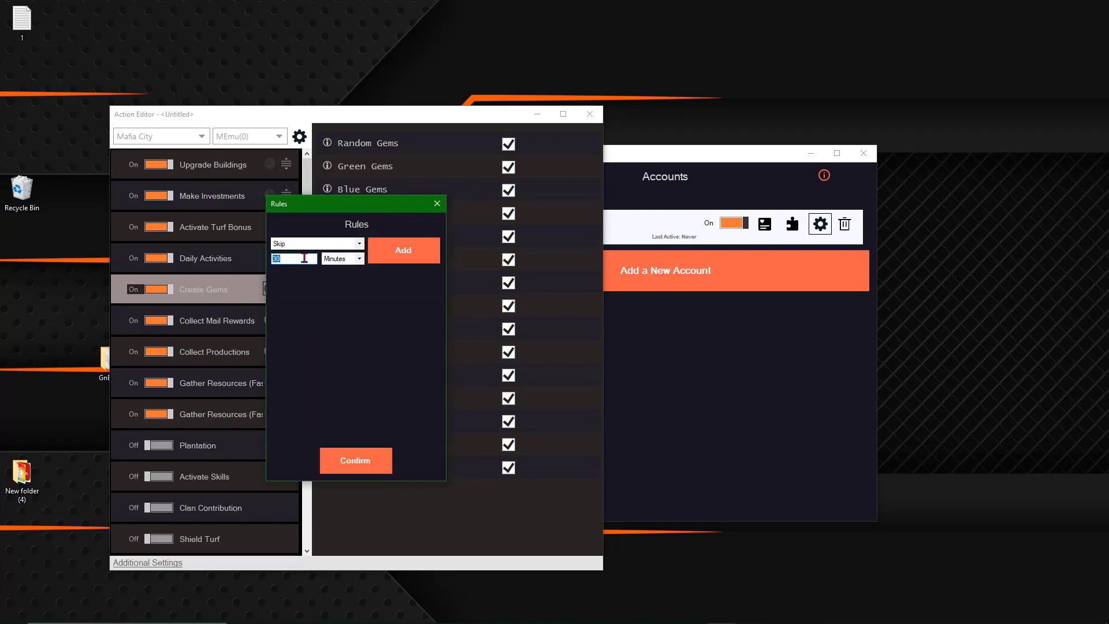
{"action": "left_click", "coordinate": [373, 256]}
{"action": "left_click", "coordinate": [356, 459]}
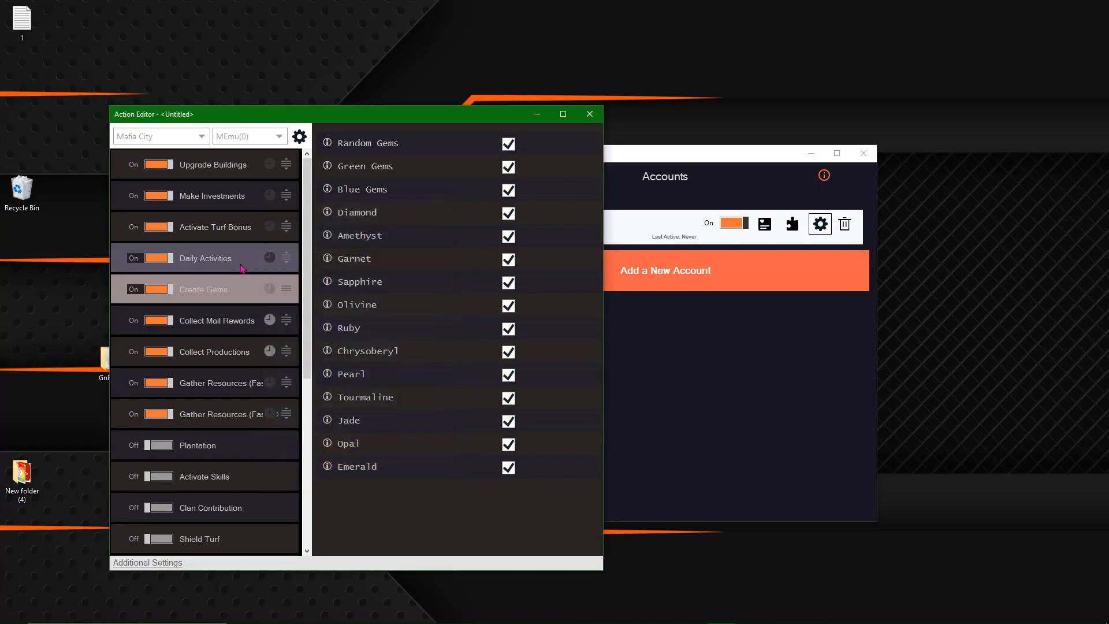
Add a Skip rule of 260 minutes to the Daily Activities action.
{"action": "left_click", "coordinate": [270, 257]}
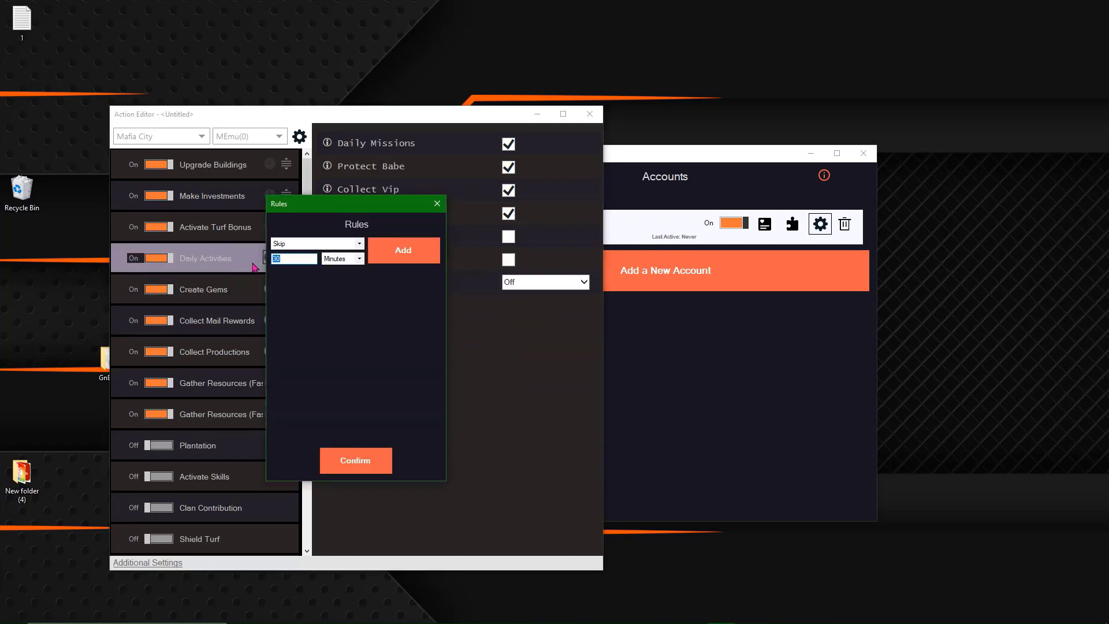
{"action": "type", "text": "260"}
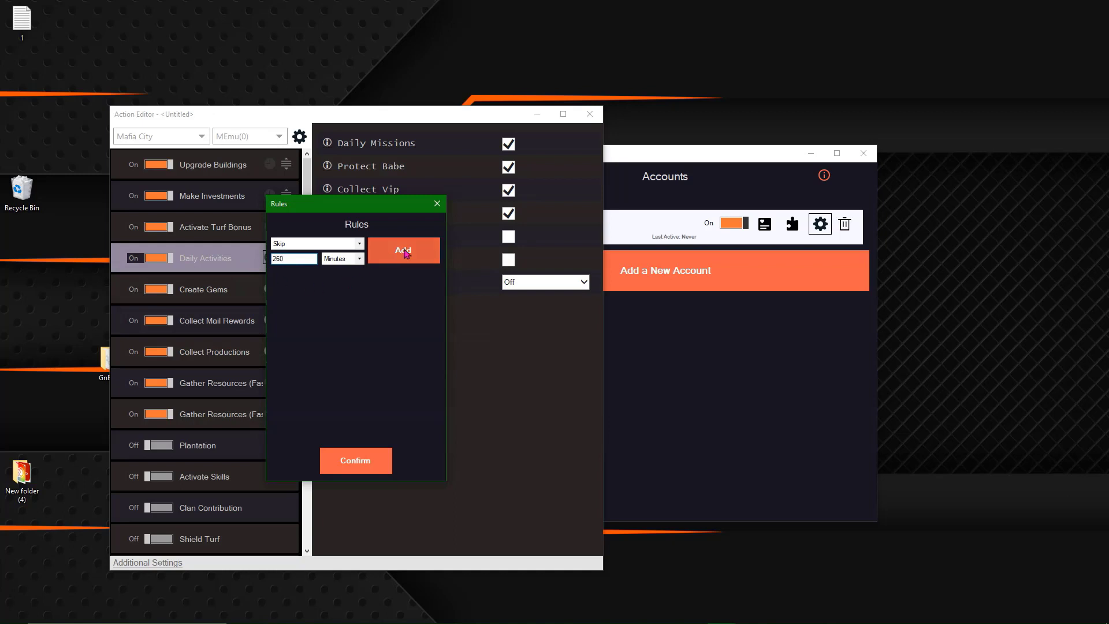
{"action": "left_click", "coordinate": [392, 251]}
{"action": "left_click", "coordinate": [370, 456]}
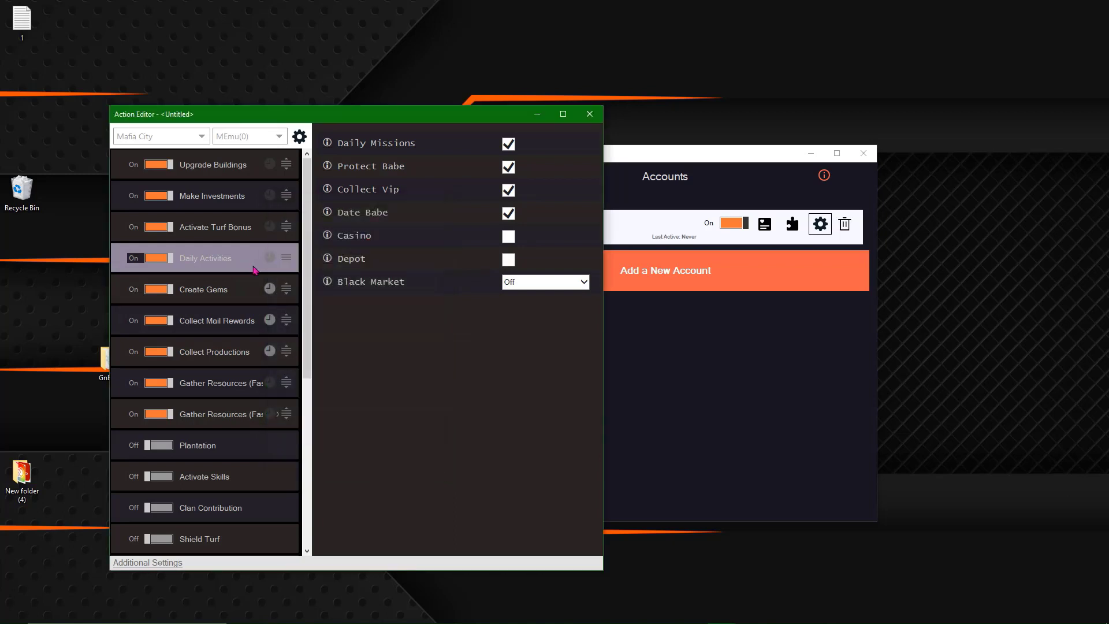
Add a Skip rule in minutes to the Activate Turf Bonus action.
{"action": "left_click", "coordinate": [270, 226]}
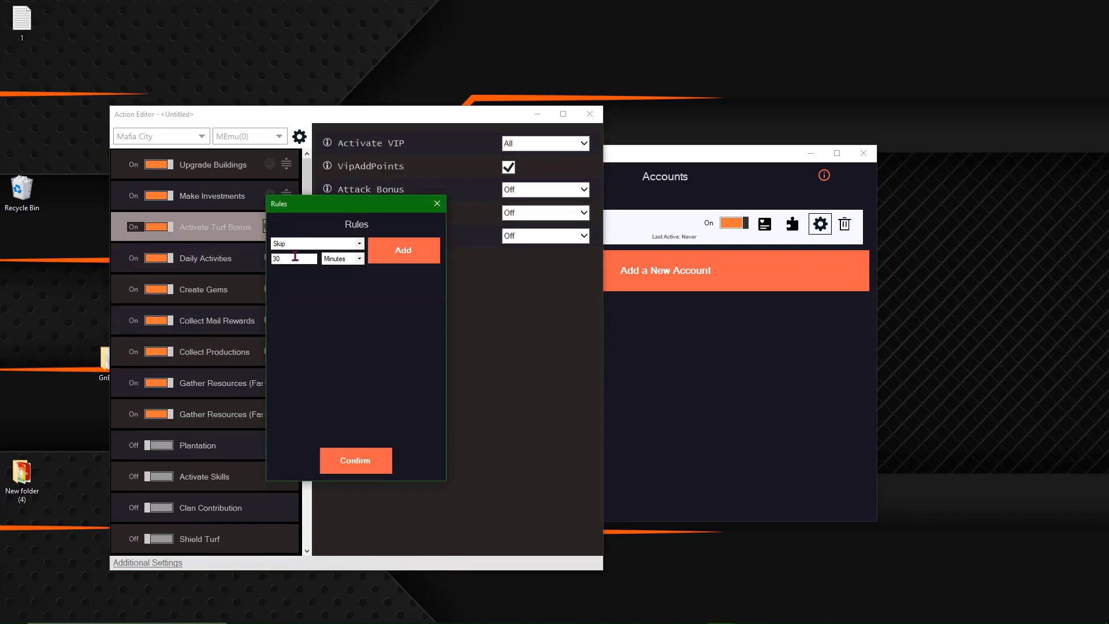
{"action": "left_click_drag", "start_coordinate": [294, 258], "coordinate": [250, 262]}
{"action": "left_click", "coordinate": [403, 250]}
{"action": "left_click", "coordinate": [355, 461]}
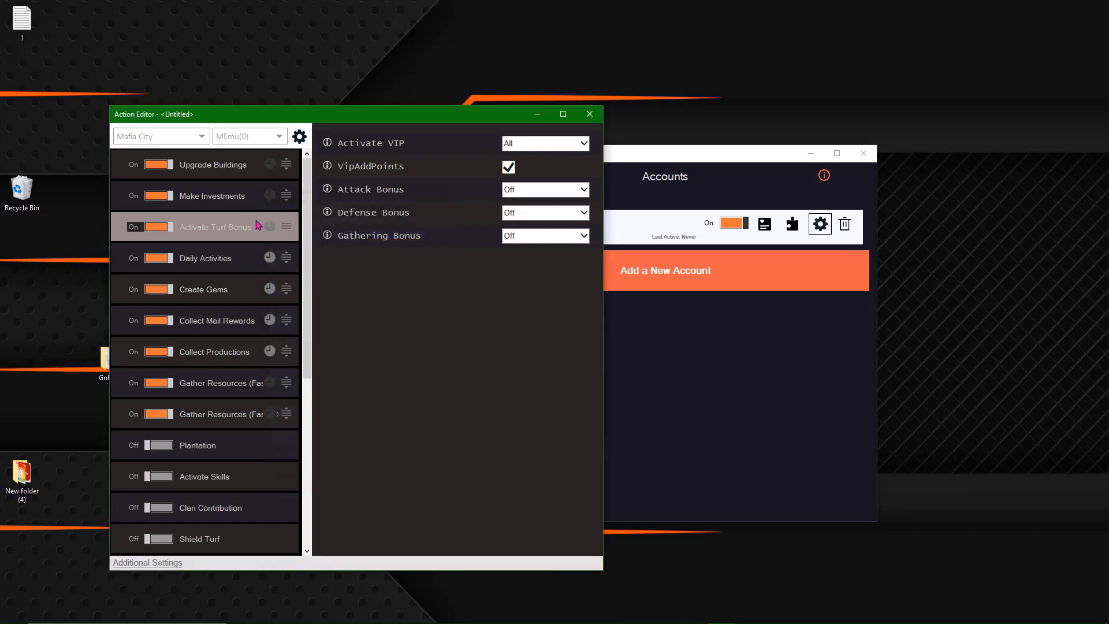
Add a Skip rule of 60 minutes to the Make Investments action.
{"action": "left_click", "coordinate": [269, 195]}
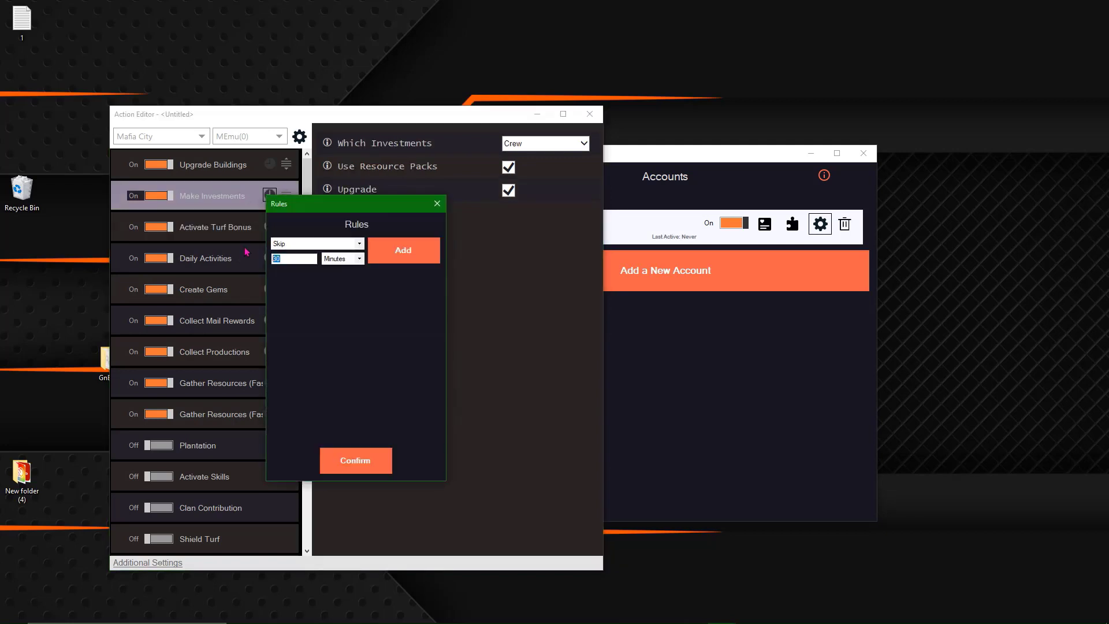
{"action": "type", "text": "6"}
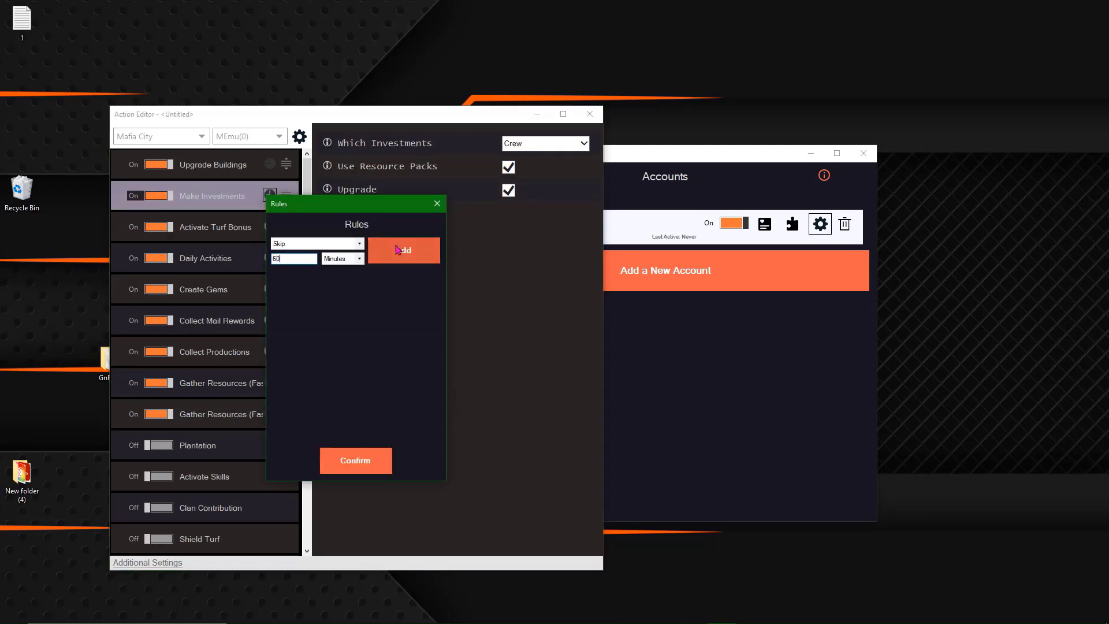
{"action": "left_click", "coordinate": [404, 250]}
{"action": "left_click", "coordinate": [362, 468]}
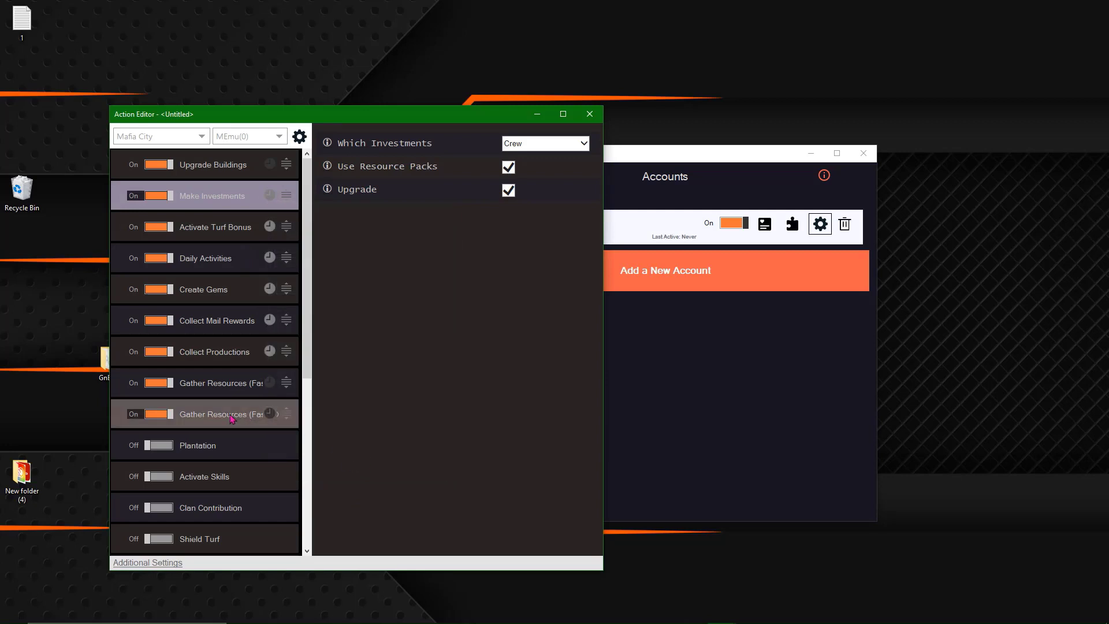
Add a Skip rule to the Upgrade Buildings action and close the account's action editor.
{"action": "left_click", "coordinate": [246, 172]}
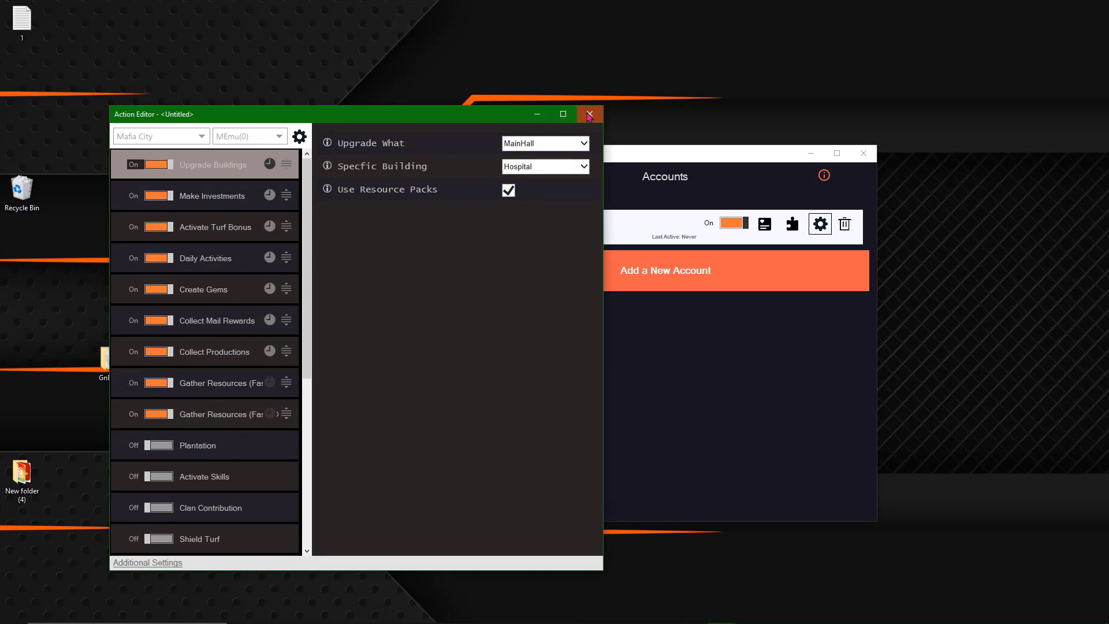
{"action": "left_click", "coordinate": [589, 115]}
Name the first account Mafia 1, and add a second account named Mafia 2.
{"action": "left_click", "coordinate": [559, 220]}
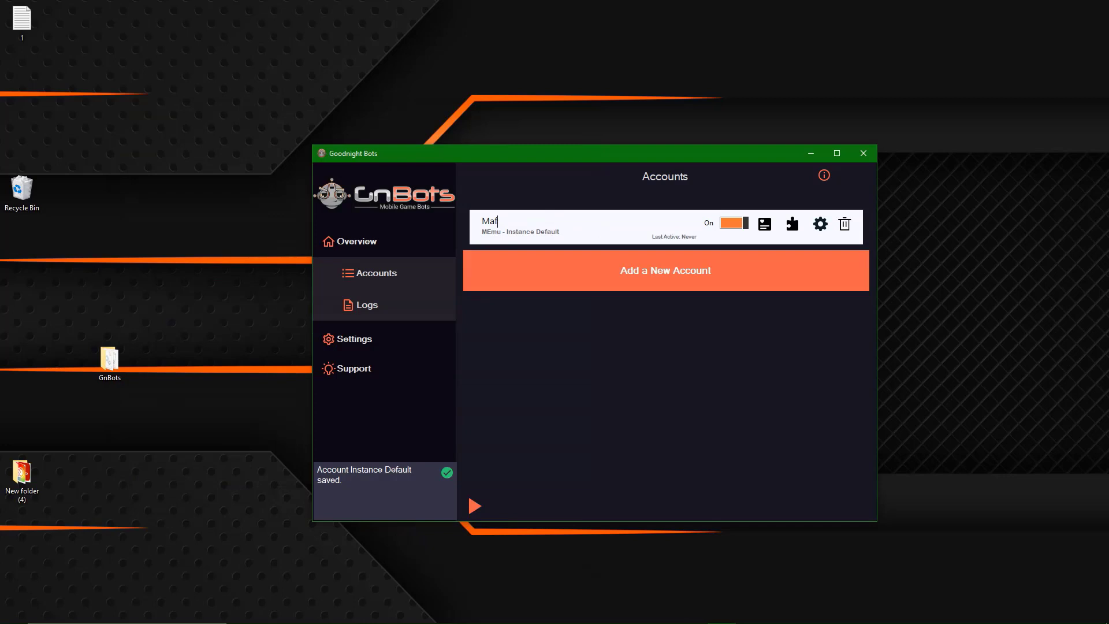
{"action": "type", "text": "1"}
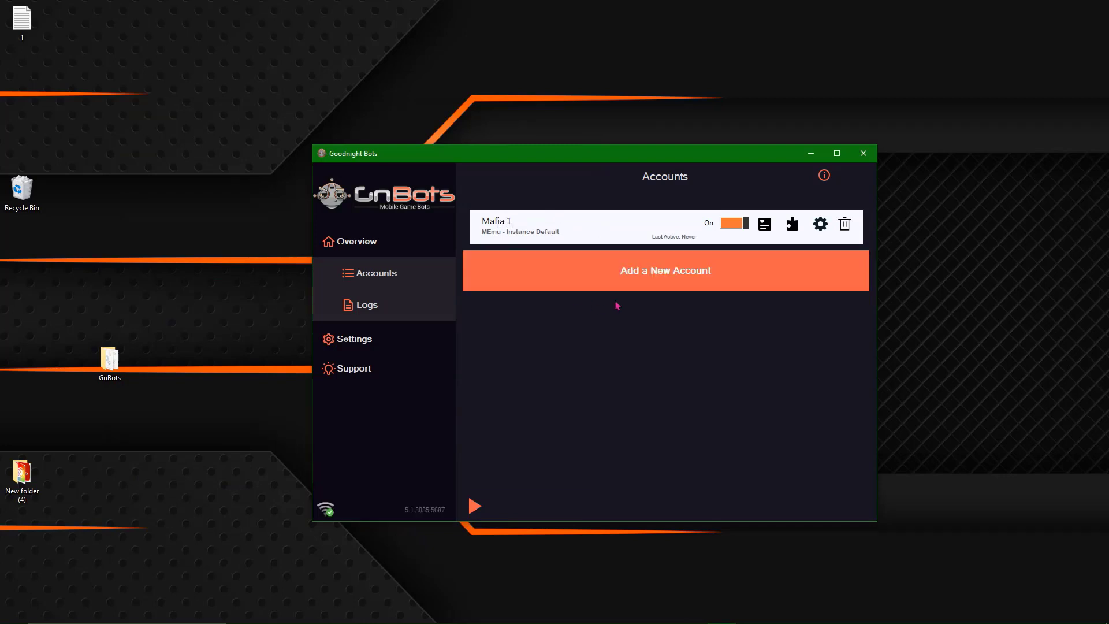
{"action": "left_click", "coordinate": [683, 287]}
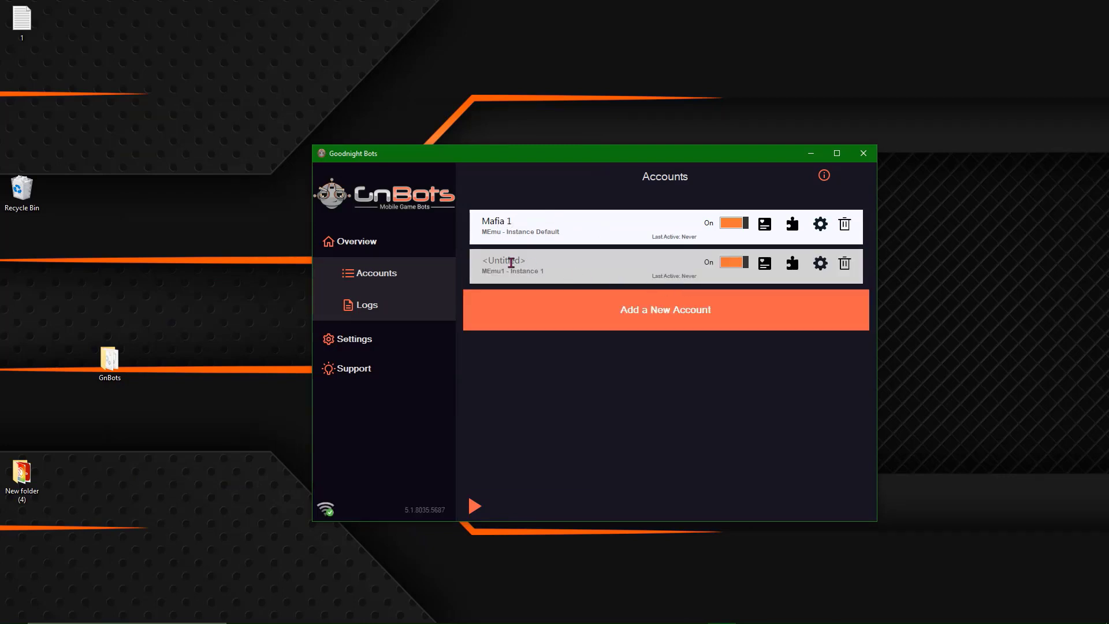
{"action": "left_click", "coordinate": [544, 259]}
Set up the Mafia 2 account for Mafia City on Instance 1 and save it.
{"action": "left_click", "coordinate": [821, 269]}
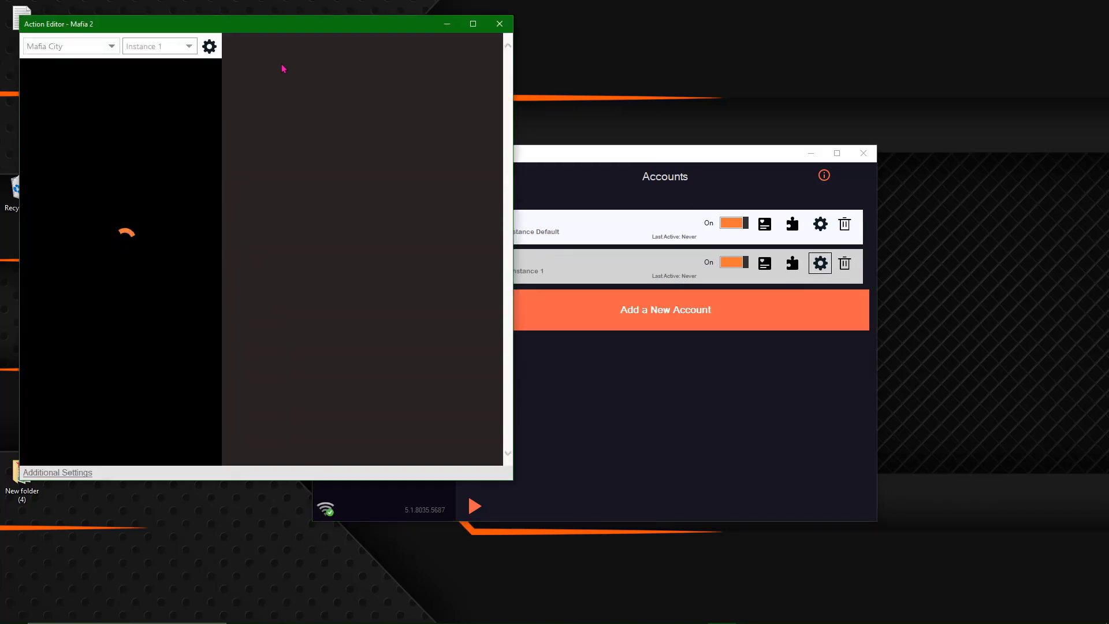
{"action": "left_click", "coordinate": [499, 24]}
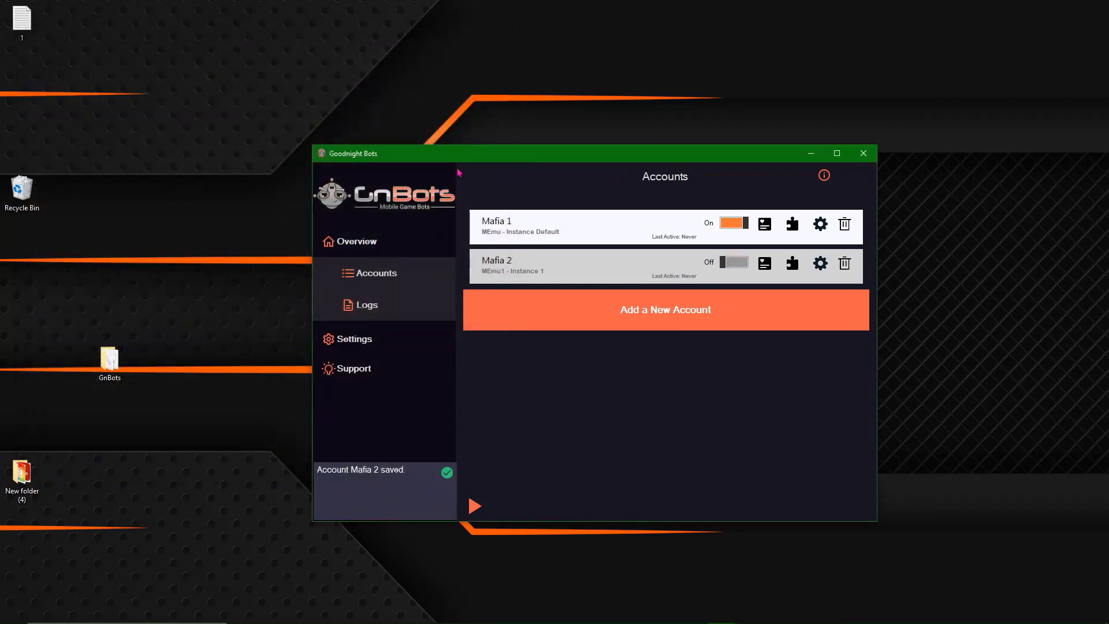
Select both accounts and apply the settings of Mafia 1 to them.
{"action": "left_click", "coordinate": [476, 224]}
{"action": "left_click", "coordinate": [479, 267]}
{"action": "right_click", "coordinate": [479, 267]}
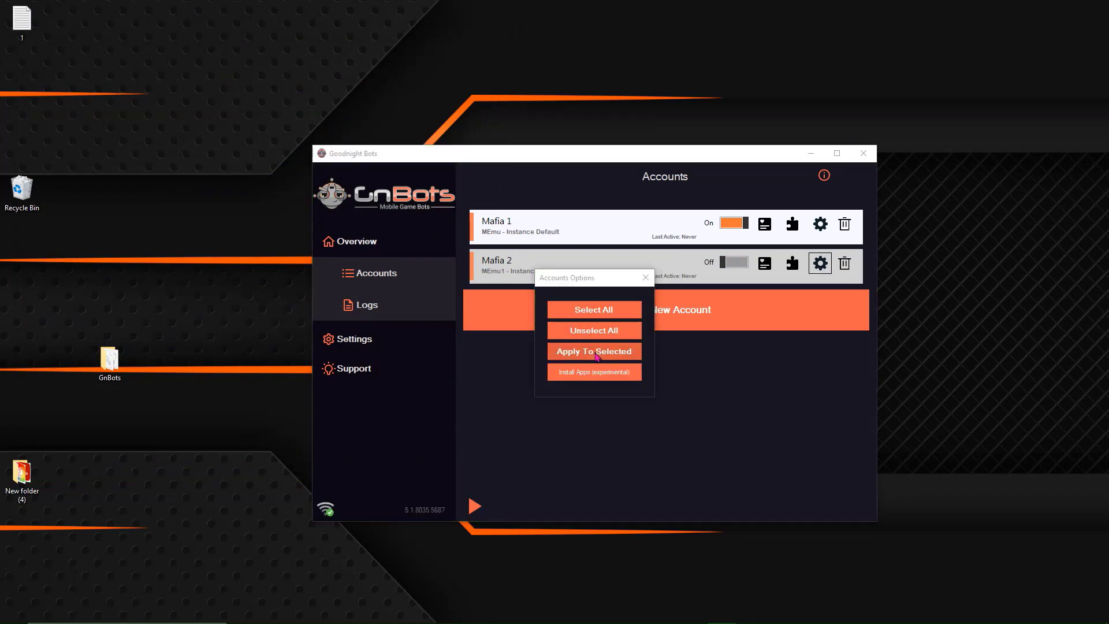
{"action": "left_click", "coordinate": [595, 352]}
{"action": "left_click", "coordinate": [575, 299]}
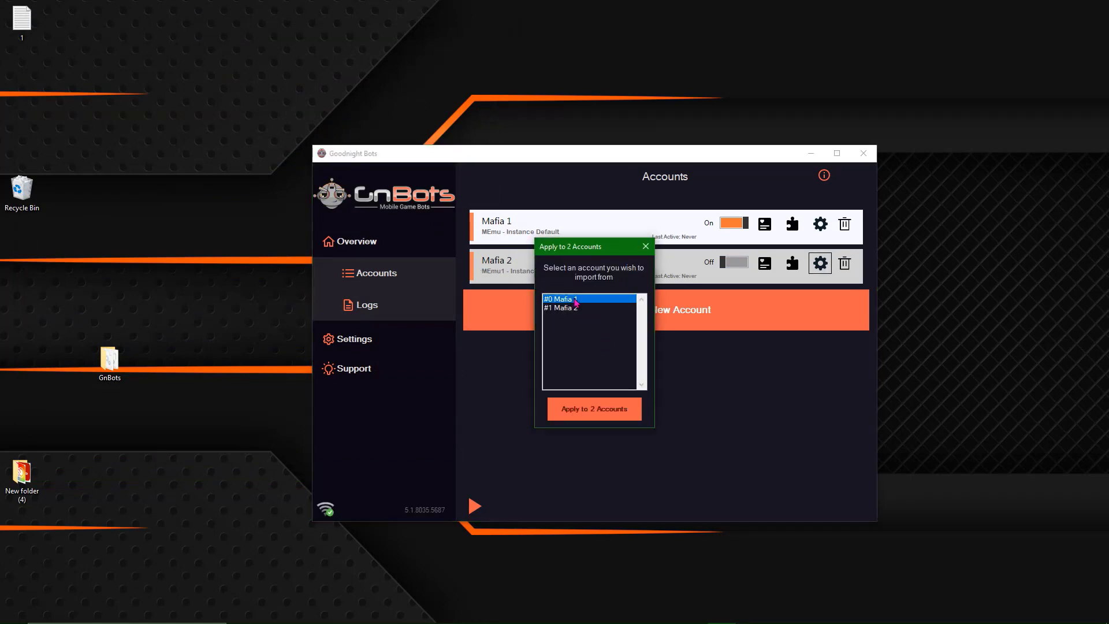
{"action": "left_click", "coordinate": [601, 414]}
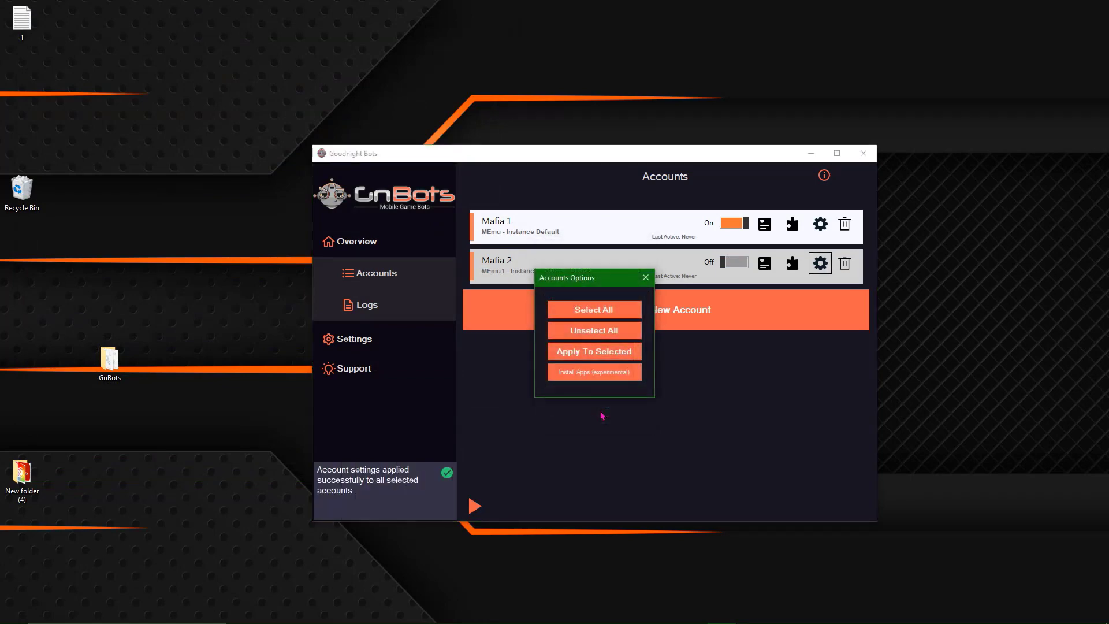
{"action": "left_click", "coordinate": [645, 278]}
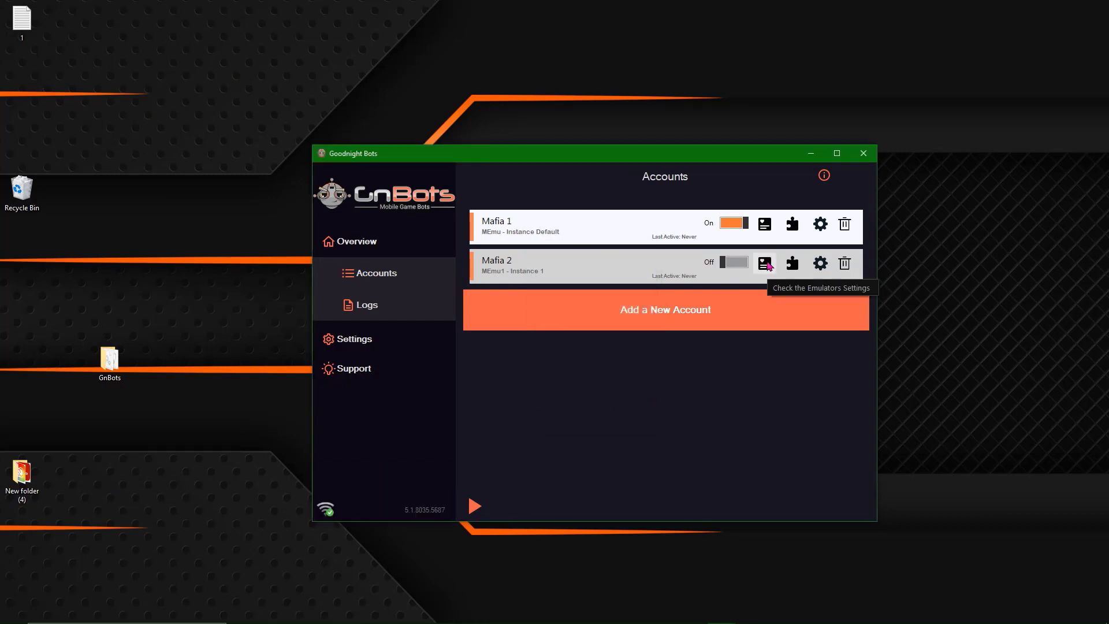
Check the copied actions of the Mafia 2 account and switch that account on.
{"action": "left_click", "coordinate": [820, 263]}
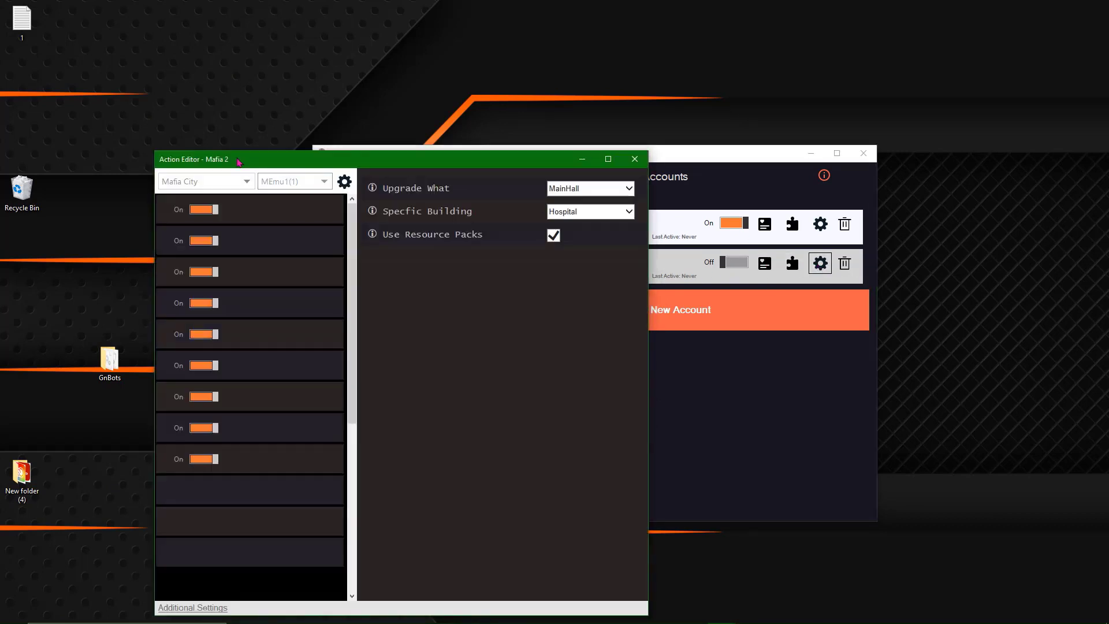
{"action": "left_click", "coordinate": [635, 164]}
{"action": "left_click", "coordinate": [743, 257]}
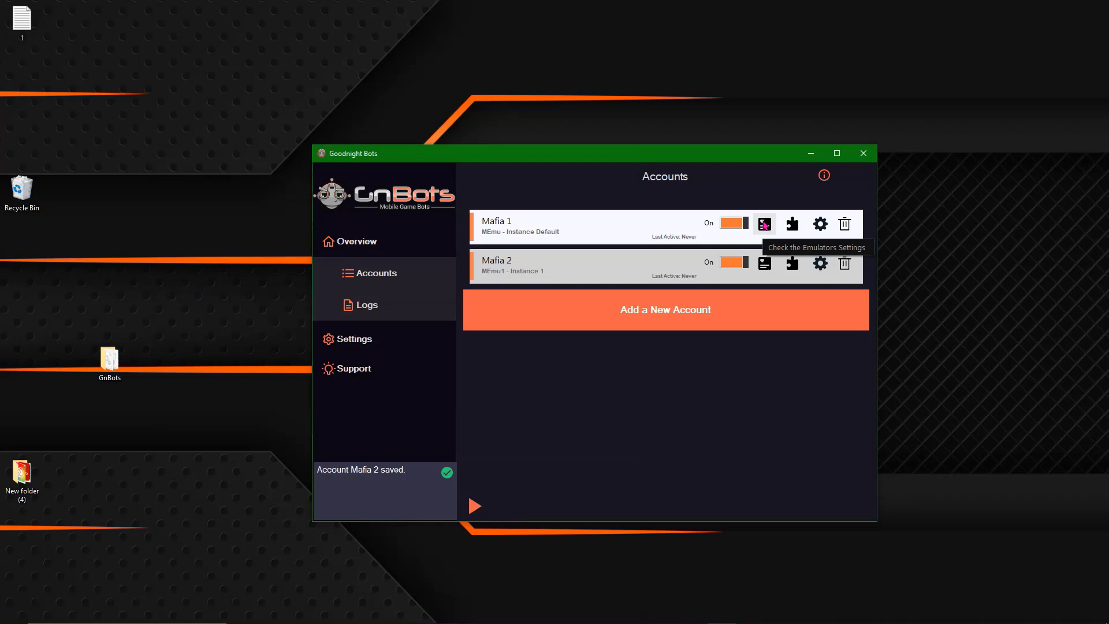
Run the emulator health check for Mafia 1 and fix all reported settings.
{"action": "left_click", "coordinate": [764, 225]}
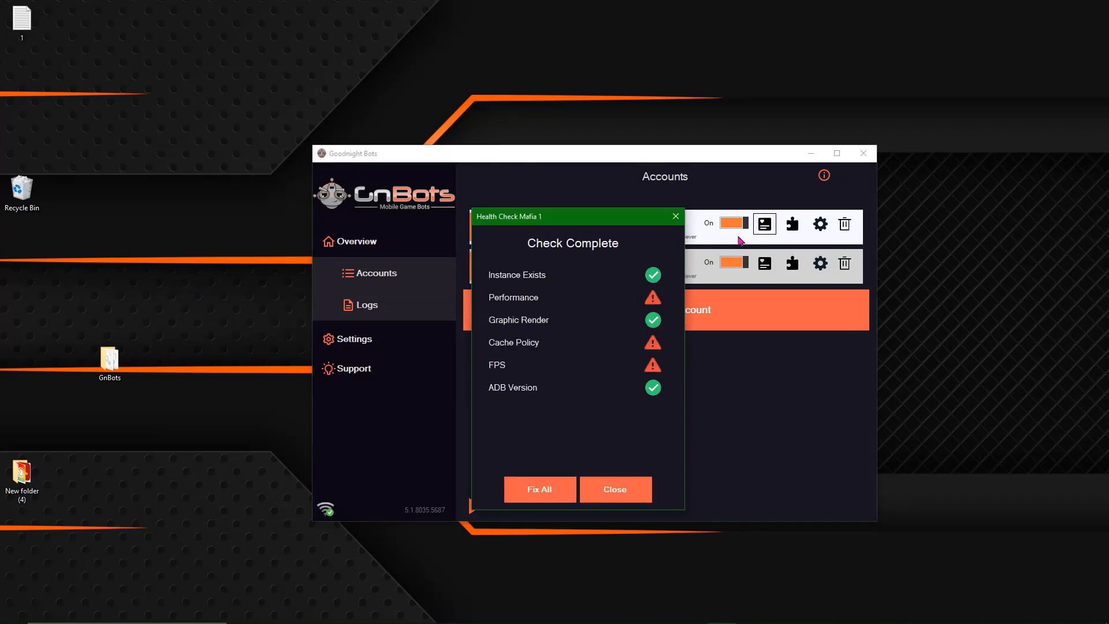
{"action": "left_click", "coordinate": [536, 490]}
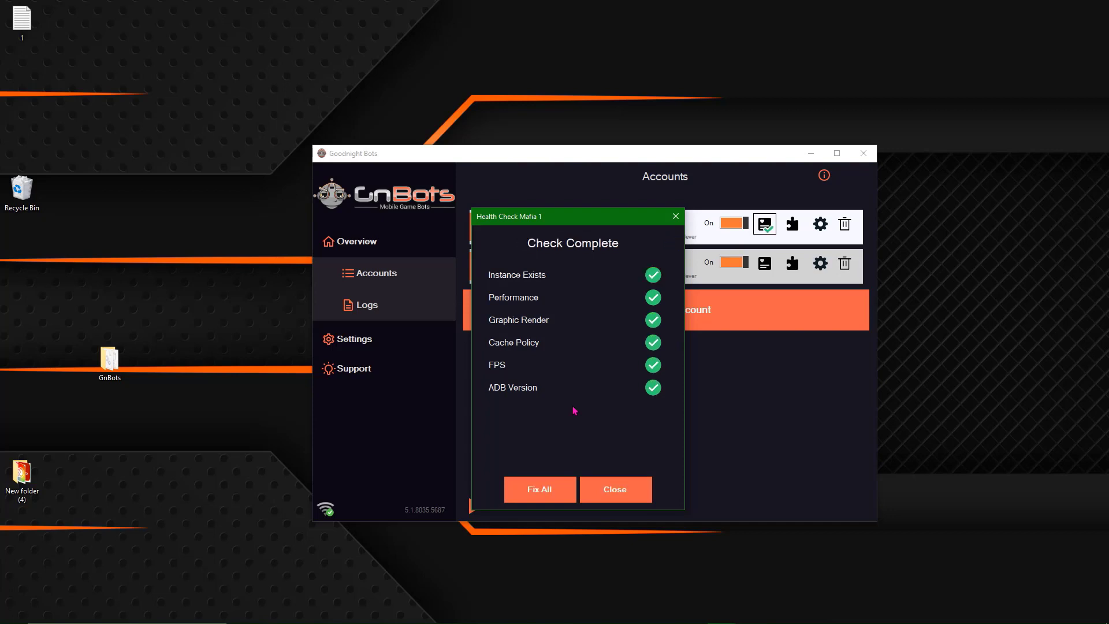
{"action": "left_click", "coordinate": [615, 494]}
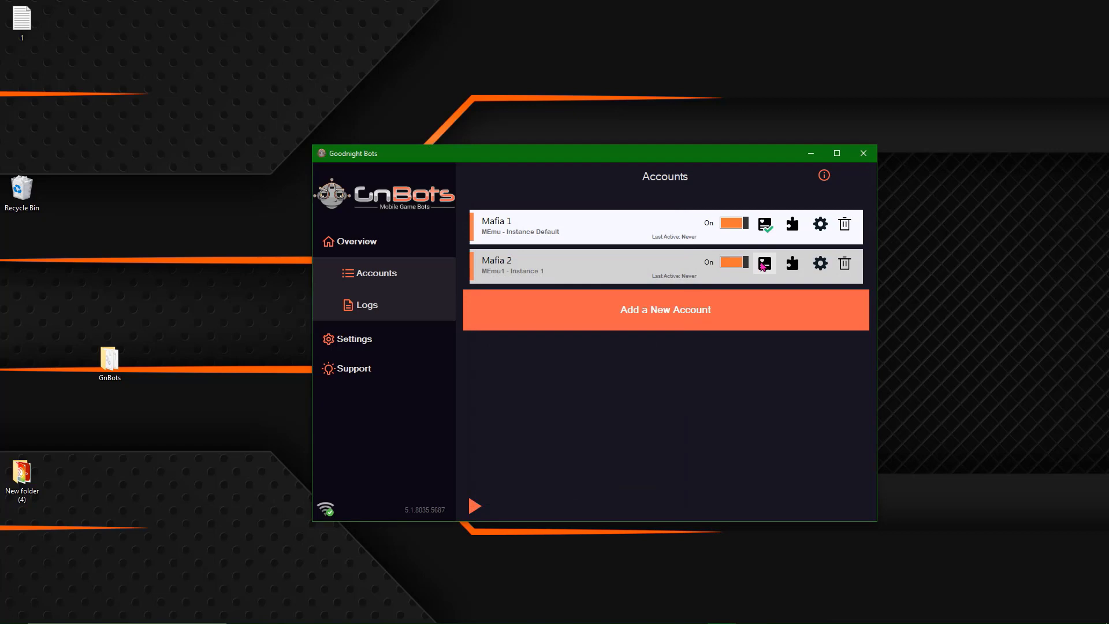
Run the emulator health check for Mafia 2 and fix all reported settings.
{"action": "left_click", "coordinate": [763, 265]}
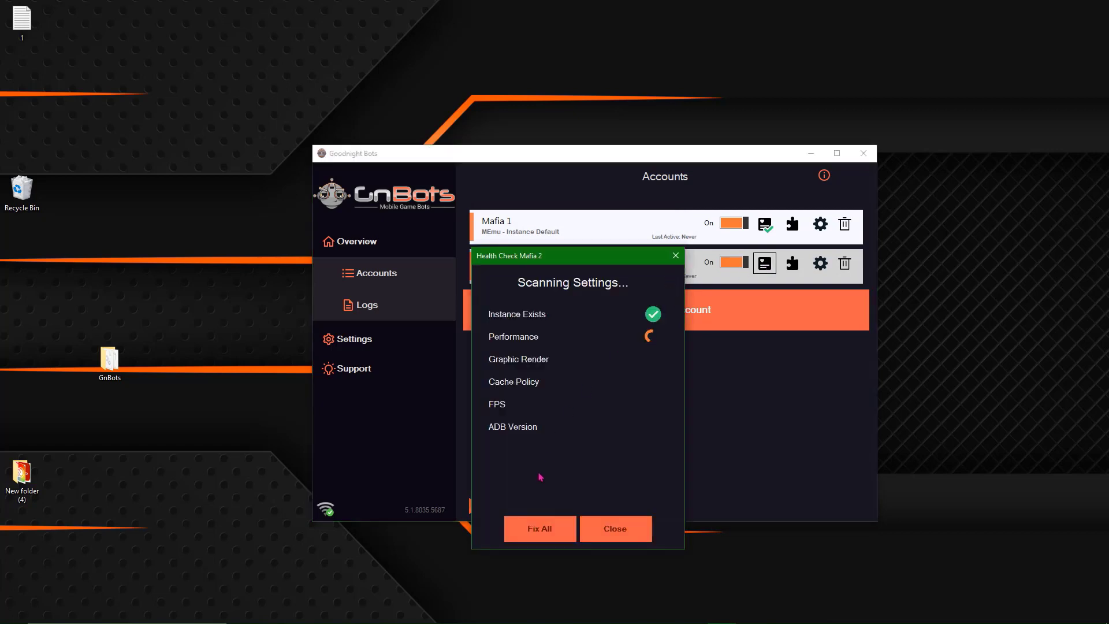
{"action": "left_click", "coordinate": [530, 530]}
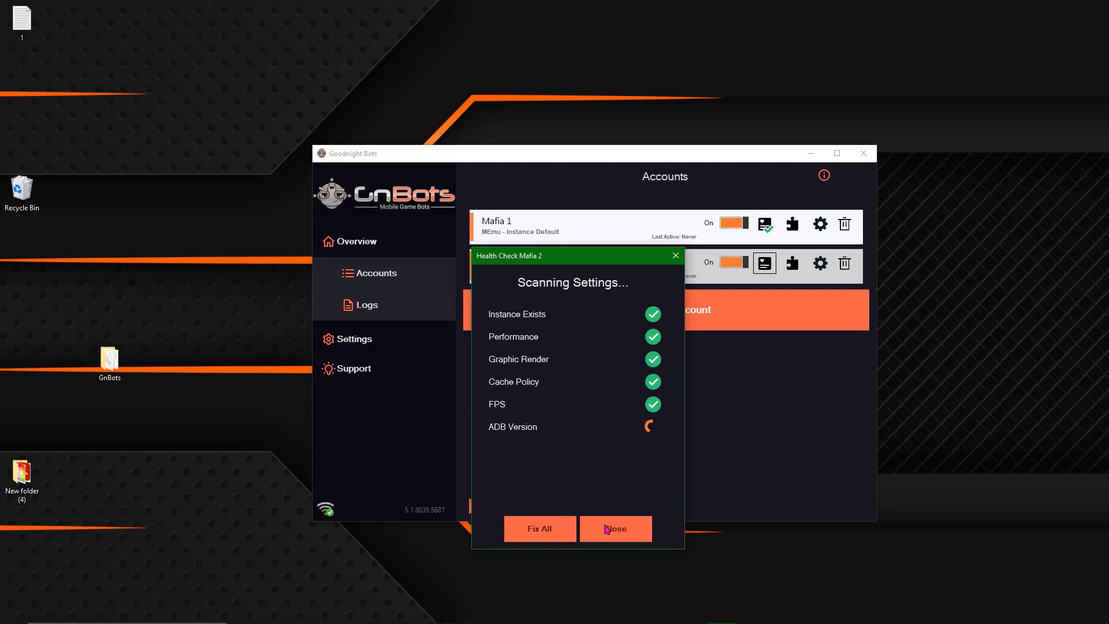
{"action": "left_click", "coordinate": [606, 529]}
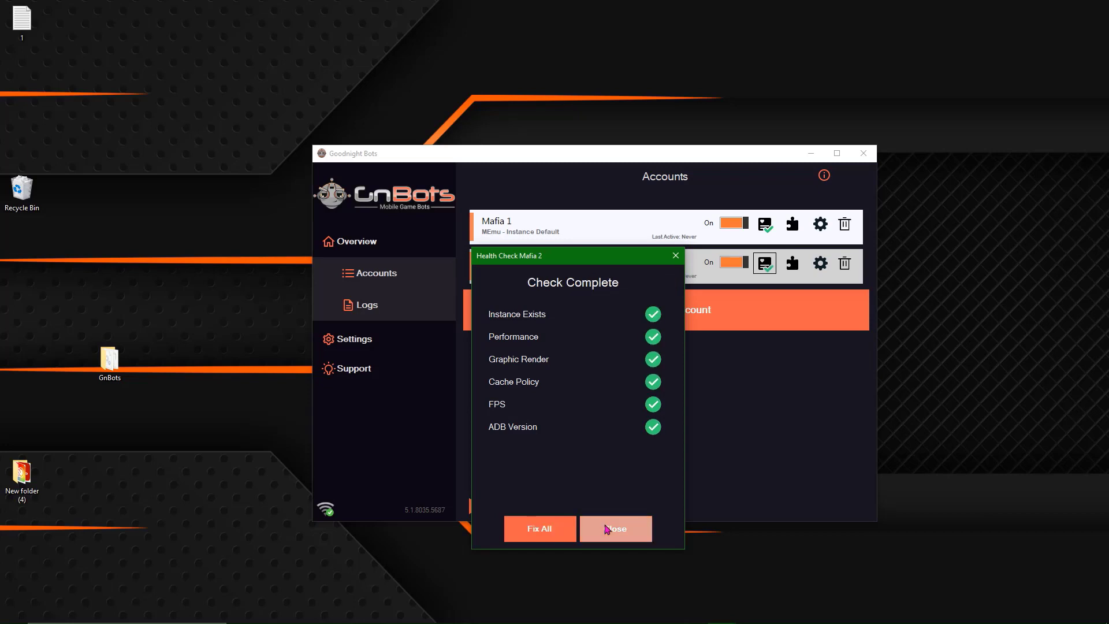
Install the Mafia City app on the Mafia 1 emulator, dismiss the advert and close the emulator.
{"action": "left_click", "coordinate": [793, 226]}
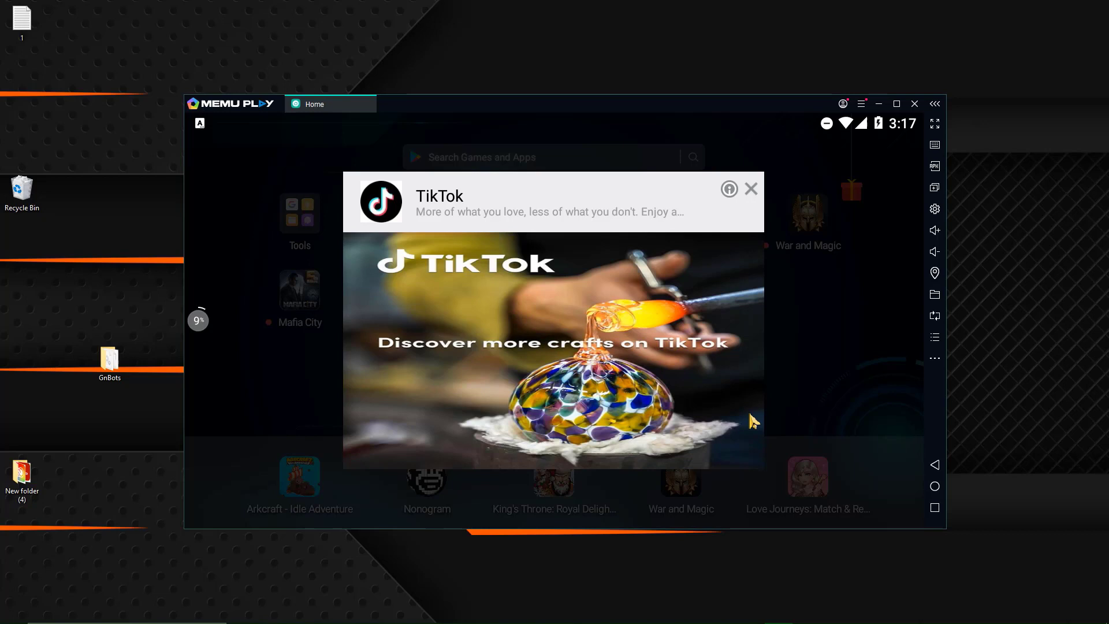
{"action": "left_click", "coordinate": [751, 190]}
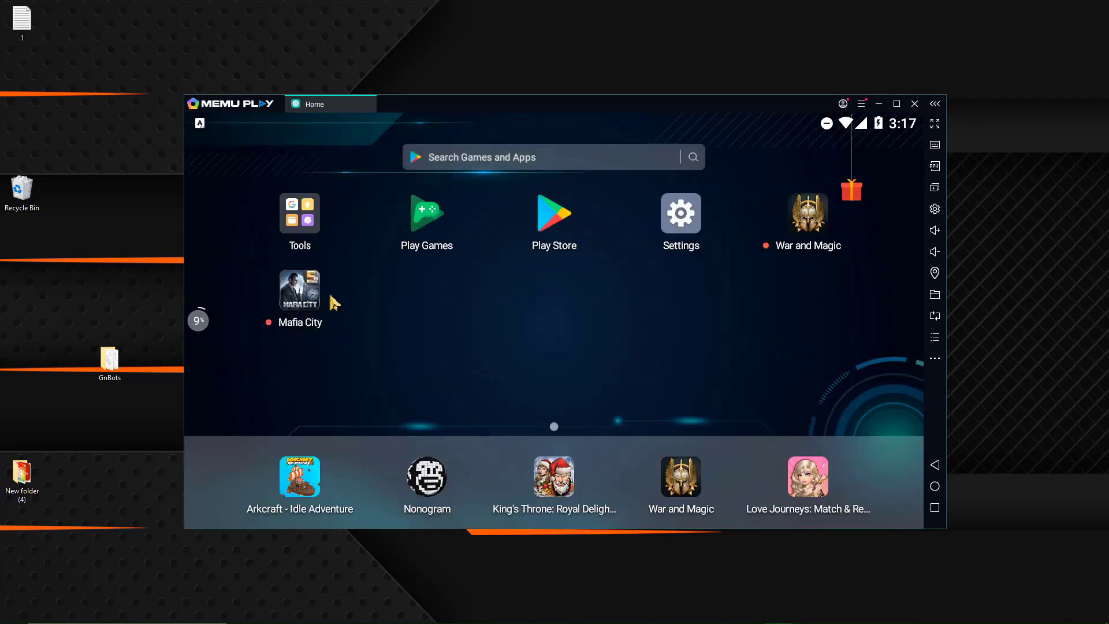
{"action": "left_click", "coordinate": [918, 105]}
Install the Mafia City app on the Mafia 2 emulator, dismiss the advert and close the emulator.
{"action": "left_click", "coordinate": [793, 264]}
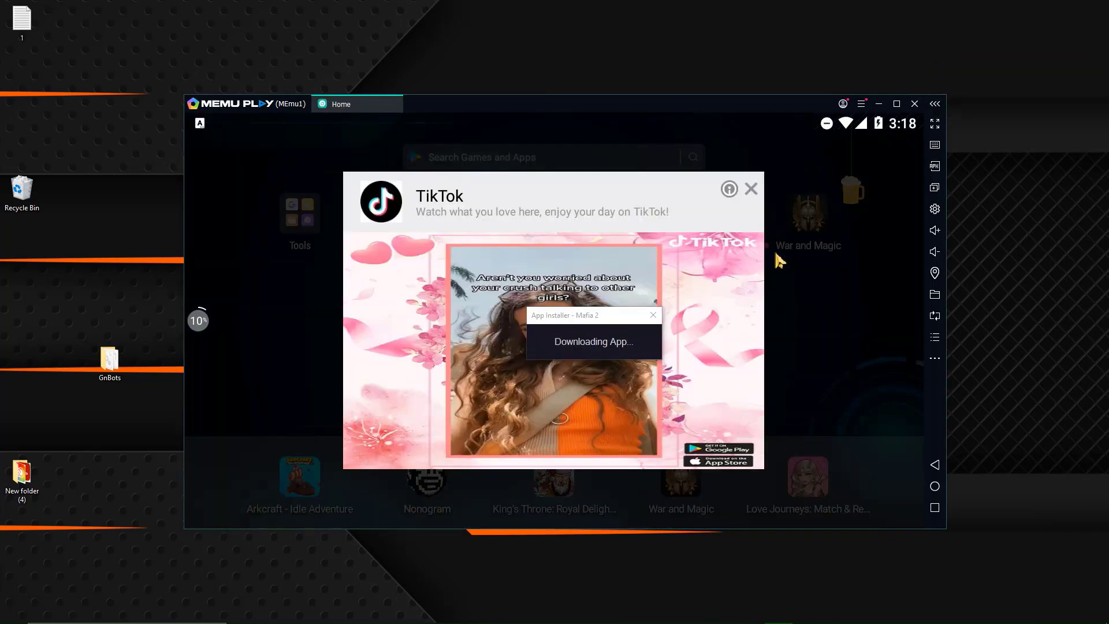
{"action": "left_click", "coordinate": [752, 188]}
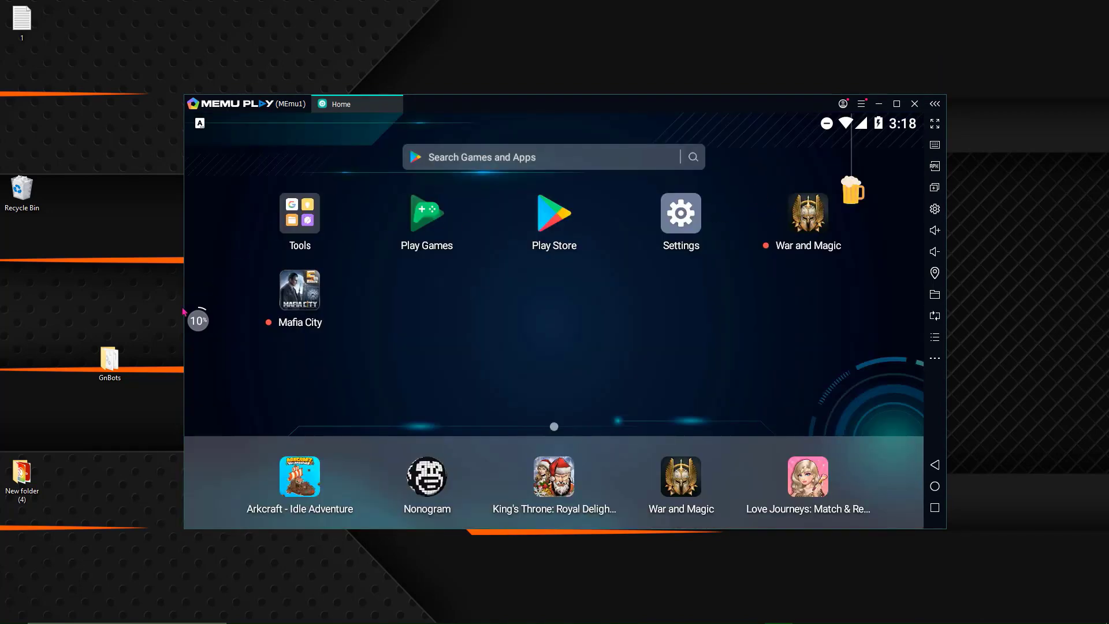
{"action": "left_click", "coordinate": [915, 104]}
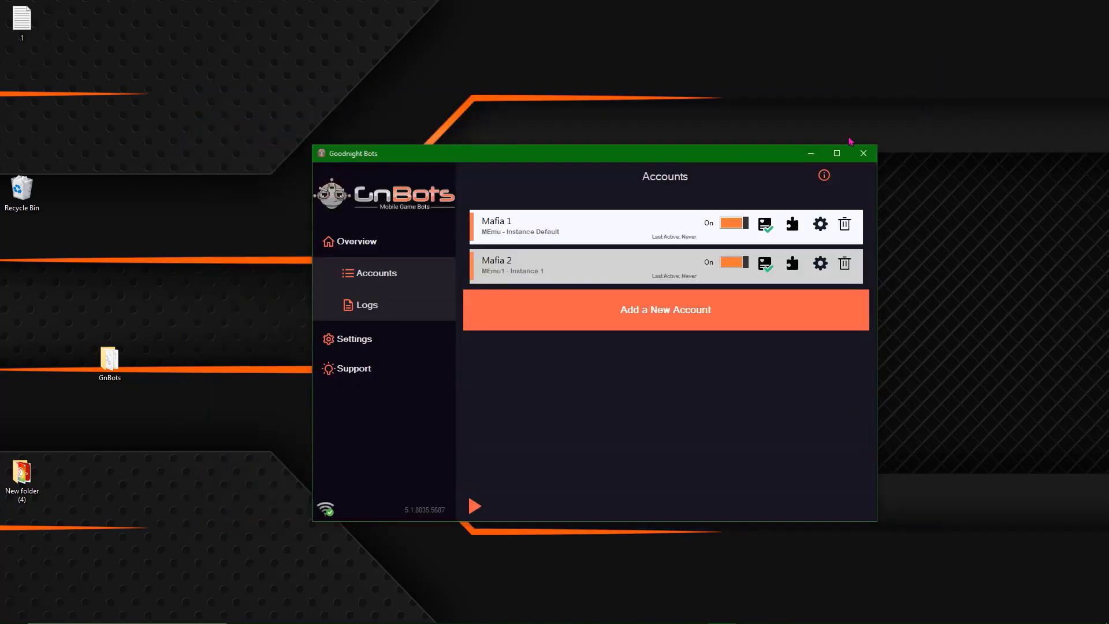
Switch to MEmu's Multiple Instance Manager and start both MEmu and MEmu1 together.
{"action": "mouse_move", "coordinate": [606, 615]}
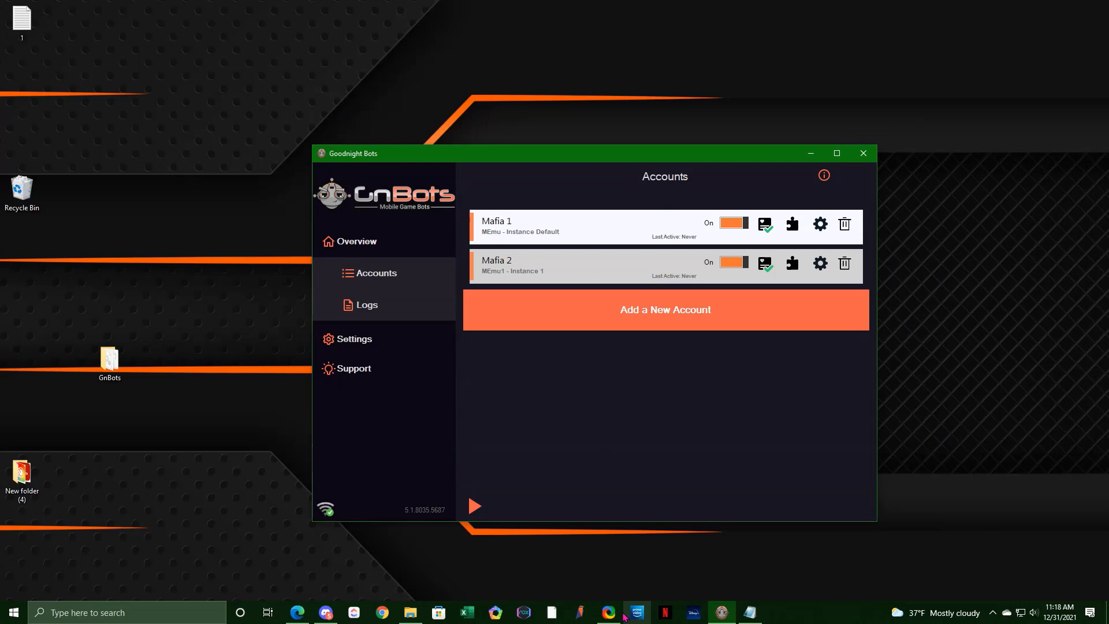
{"action": "left_click", "coordinate": [791, 263]}
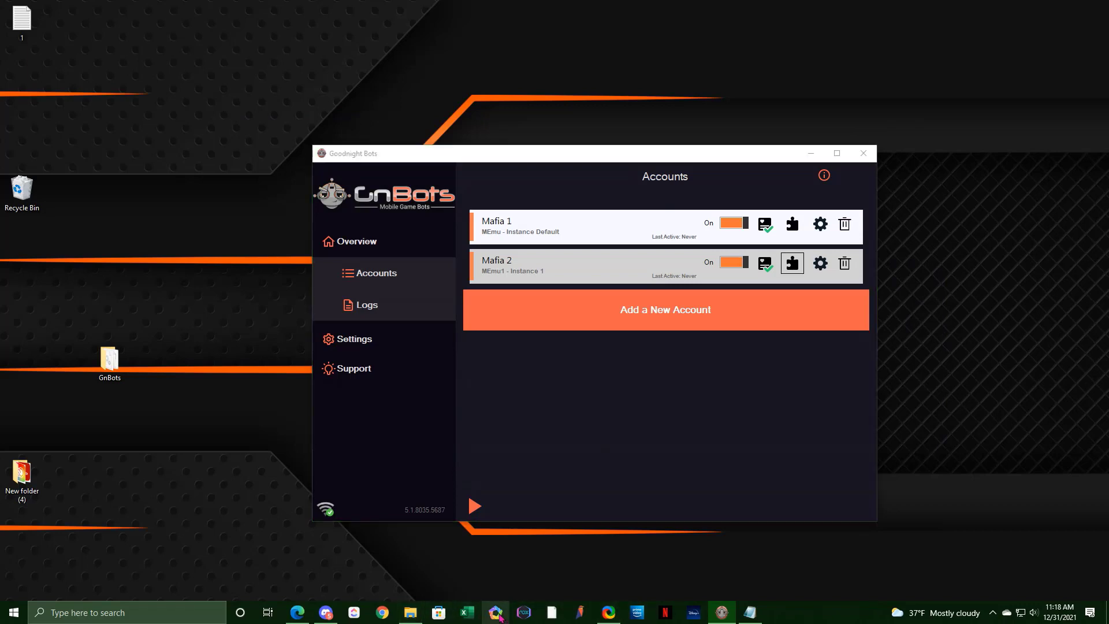
{"action": "left_click_drag", "start_coordinate": [598, 153], "coordinate": [663, 265]}
{"action": "left_click", "coordinate": [423, 288]}
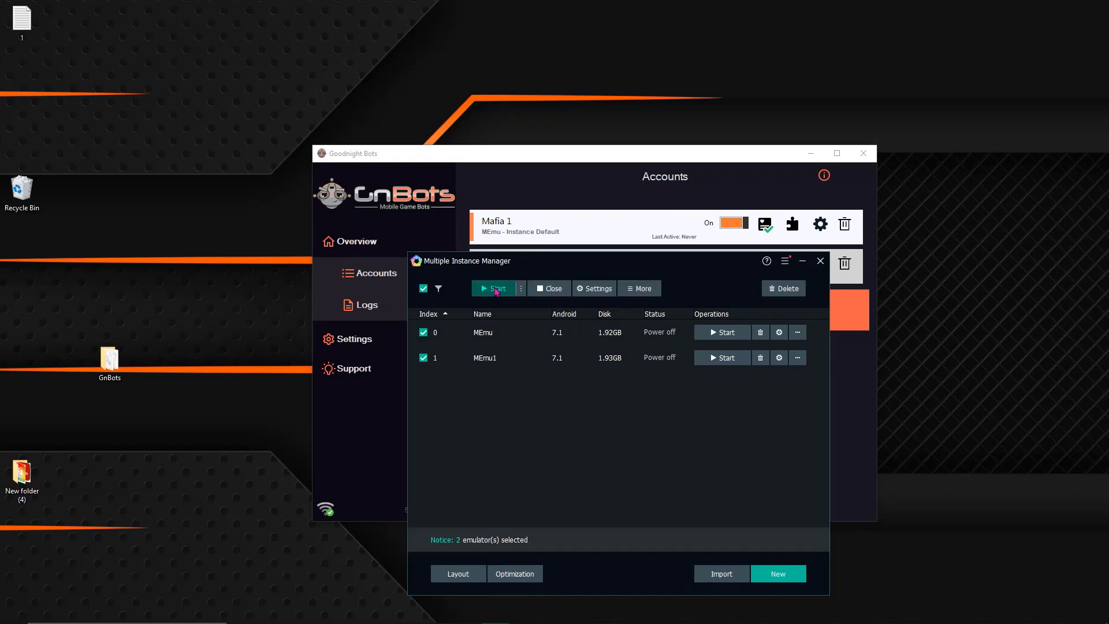
{"action": "left_click", "coordinate": [495, 289]}
Arrange the emulator windows in a grid layout with 4 per row.
{"action": "left_click", "coordinate": [457, 574]}
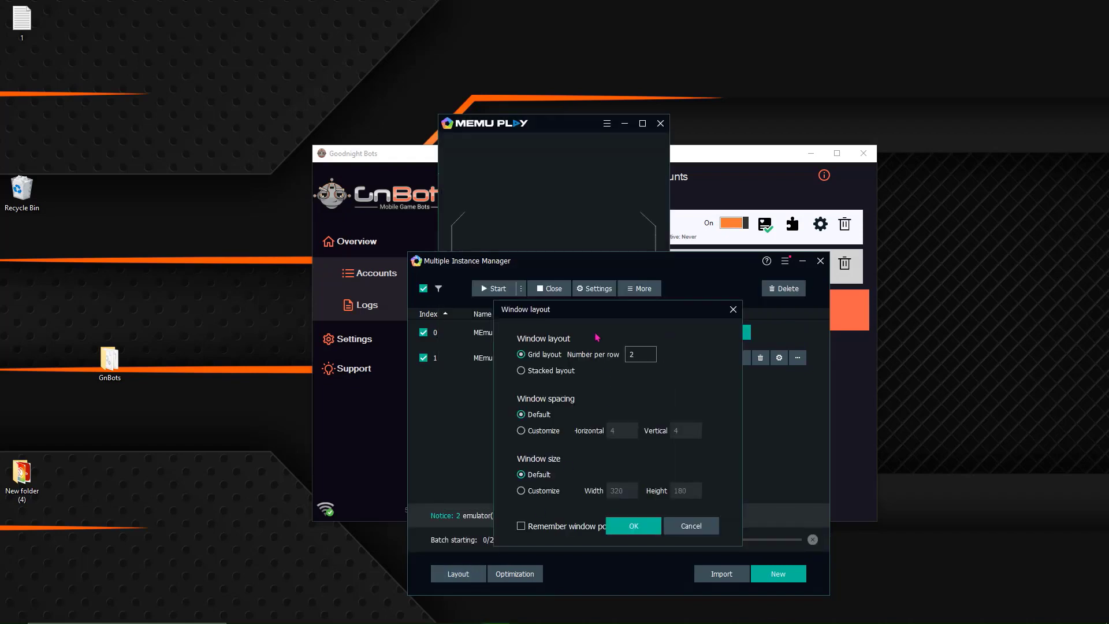
{"action": "left_click_drag", "start_coordinate": [659, 323], "coordinate": [955, 368]}
{"action": "left_click", "coordinate": [965, 405]}
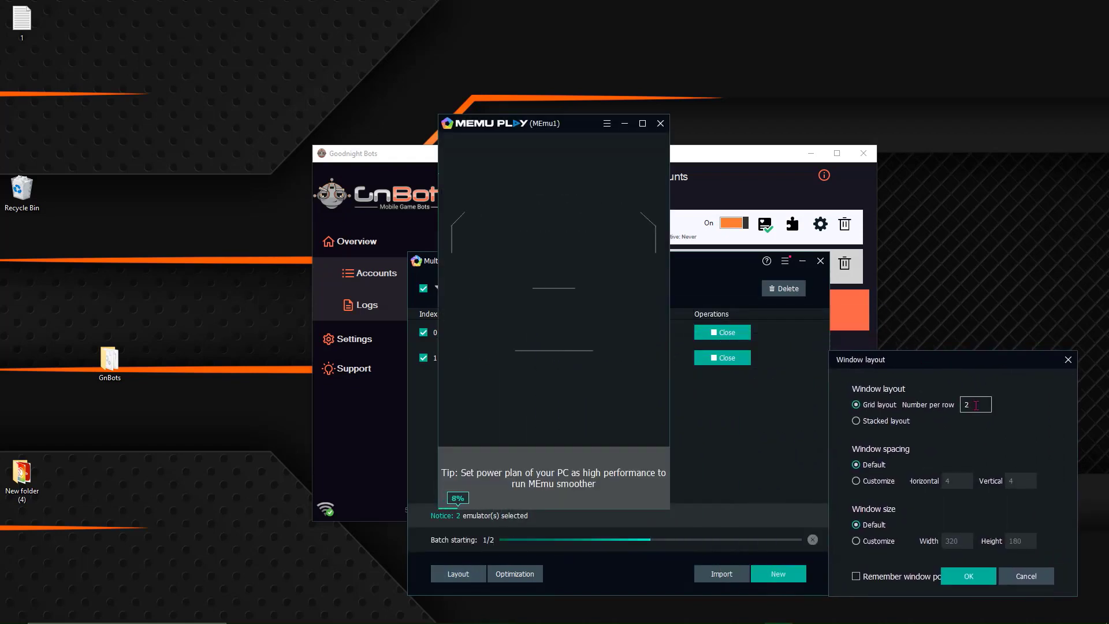
{"action": "type", "text": "4"}
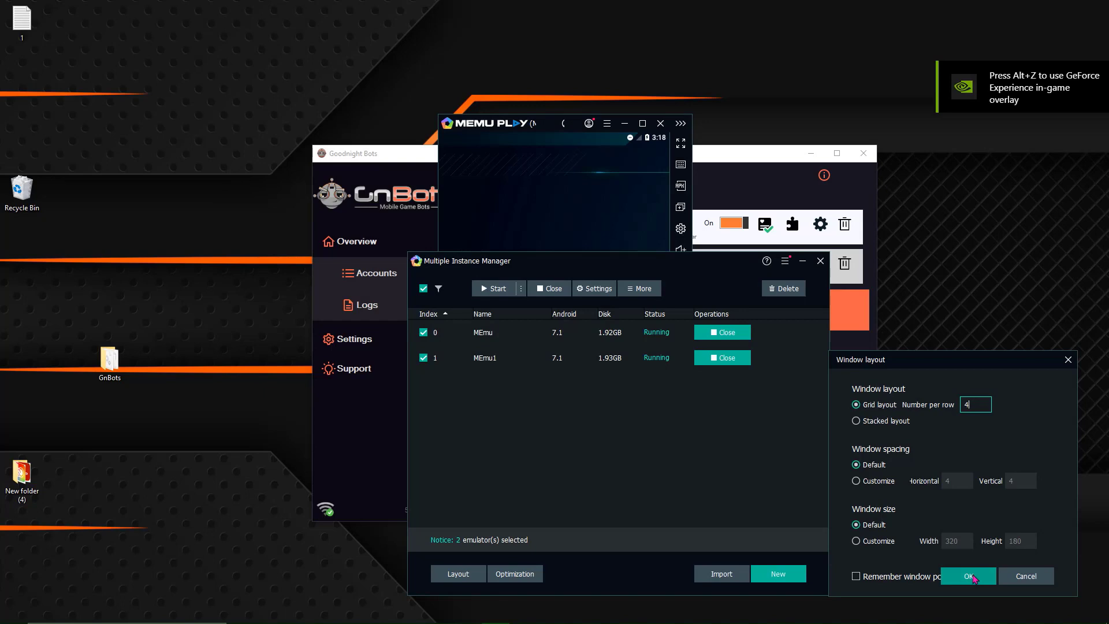
{"action": "left_click", "coordinate": [968, 576]}
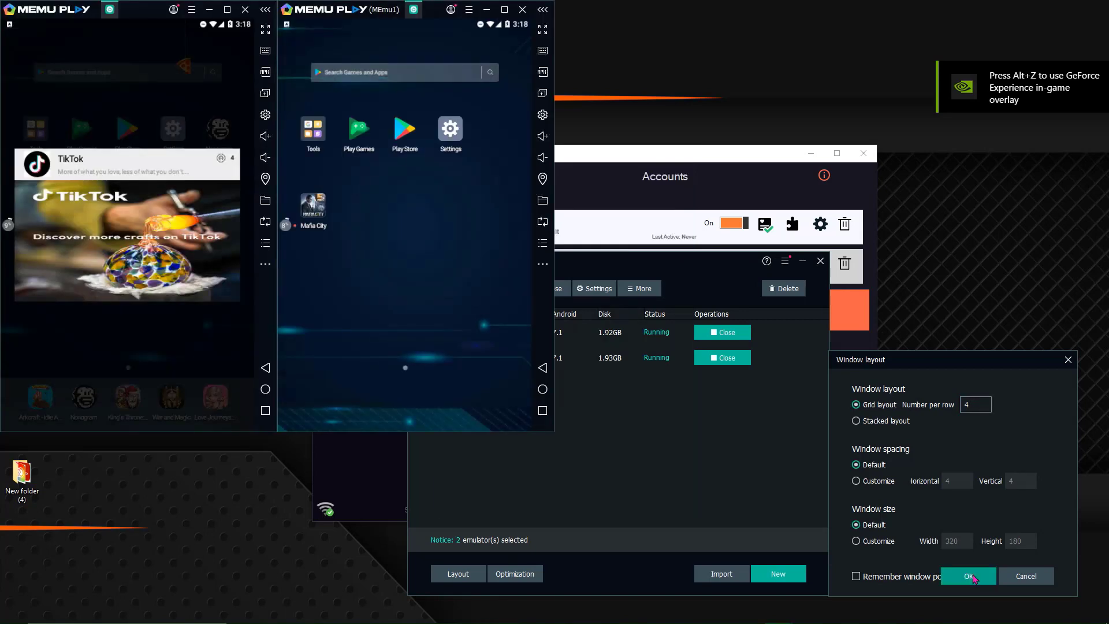
Open the operation synchronizer, move it clear of the emulators and dismiss the TikTok adverts on both instances.
{"action": "left_click", "coordinate": [265, 221]}
{"action": "left_click_drag", "start_coordinate": [147, 102], "coordinate": [706, 191]}
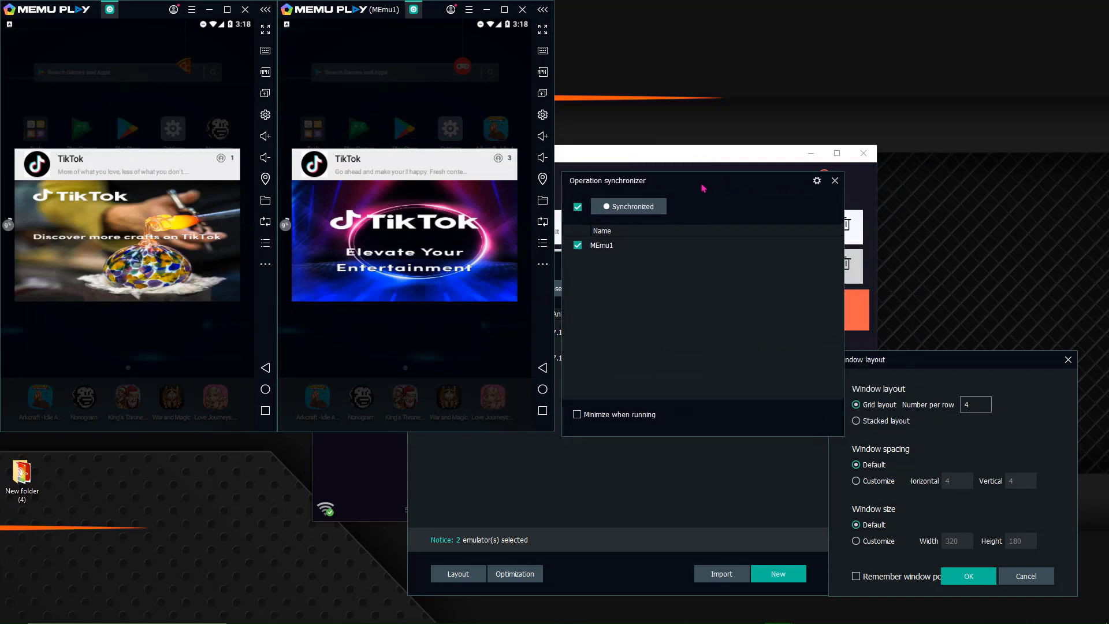
{"action": "left_click", "coordinate": [233, 159]}
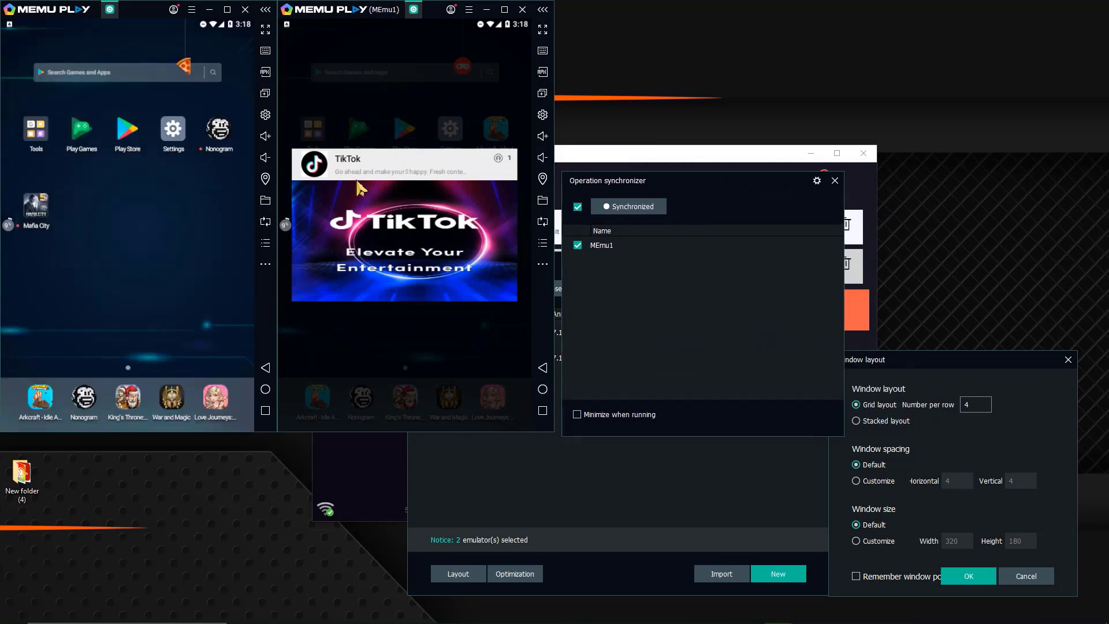
{"action": "left_click", "coordinate": [509, 158]}
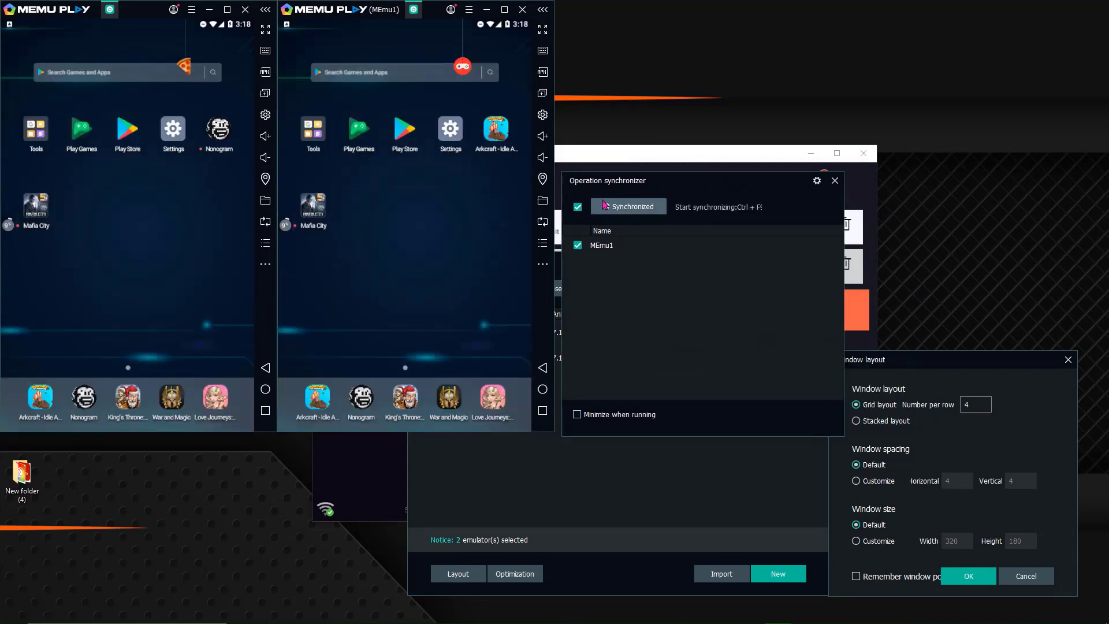
Launch Mafia City on both emulators with synchronization running and open the account page in the game settings.
{"action": "left_click", "coordinate": [38, 208]}
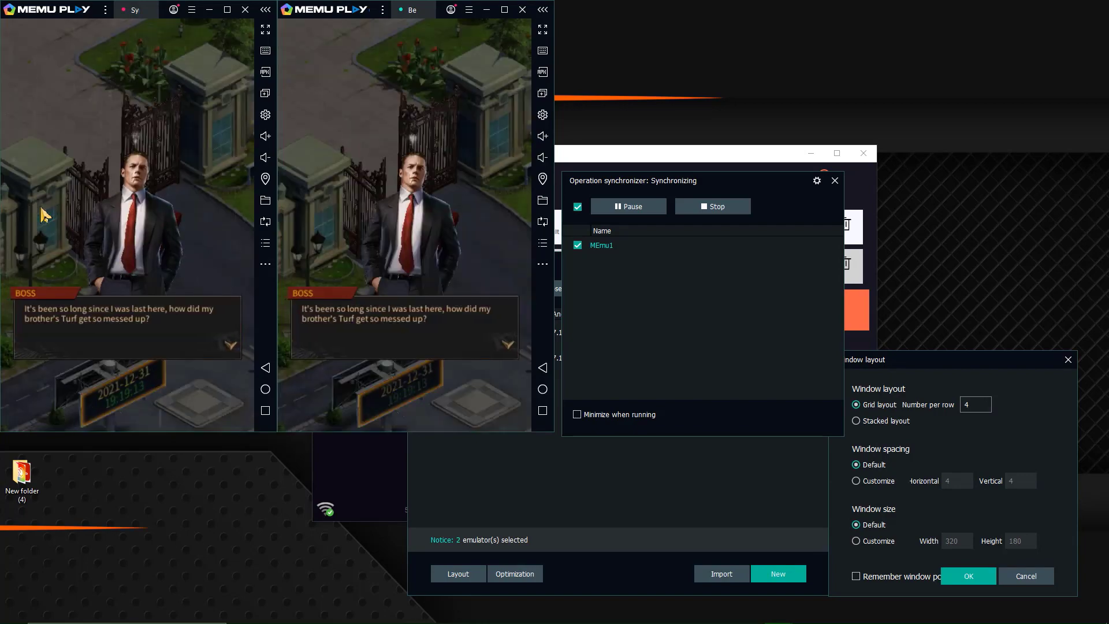
{"action": "left_click", "coordinate": [88, 240]}
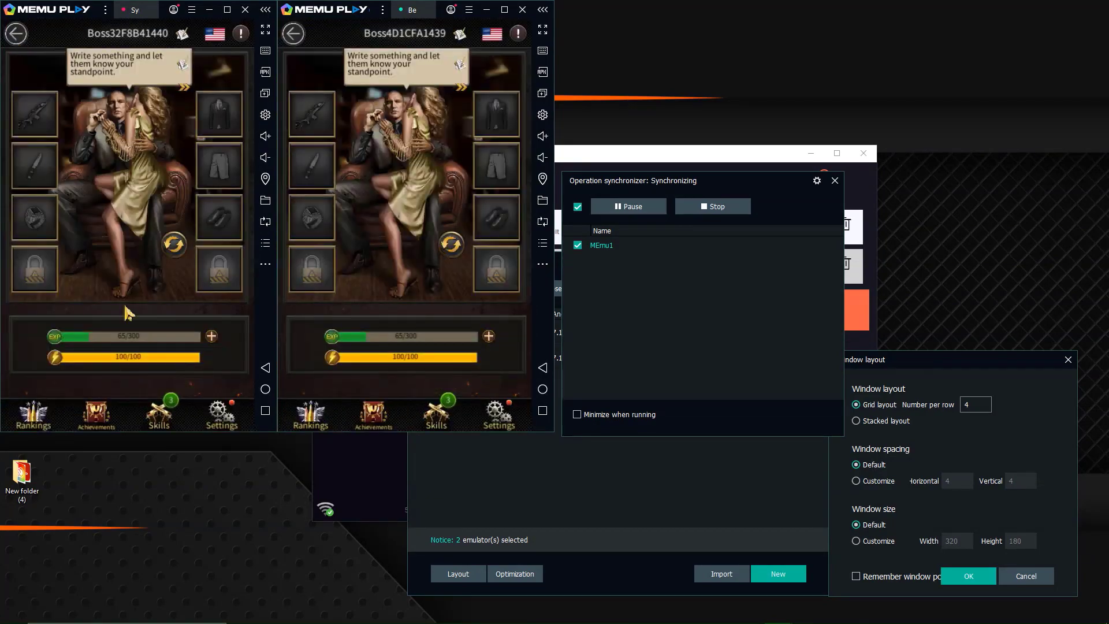
{"action": "left_click", "coordinate": [222, 420]}
{"action": "left_click", "coordinate": [45, 113]}
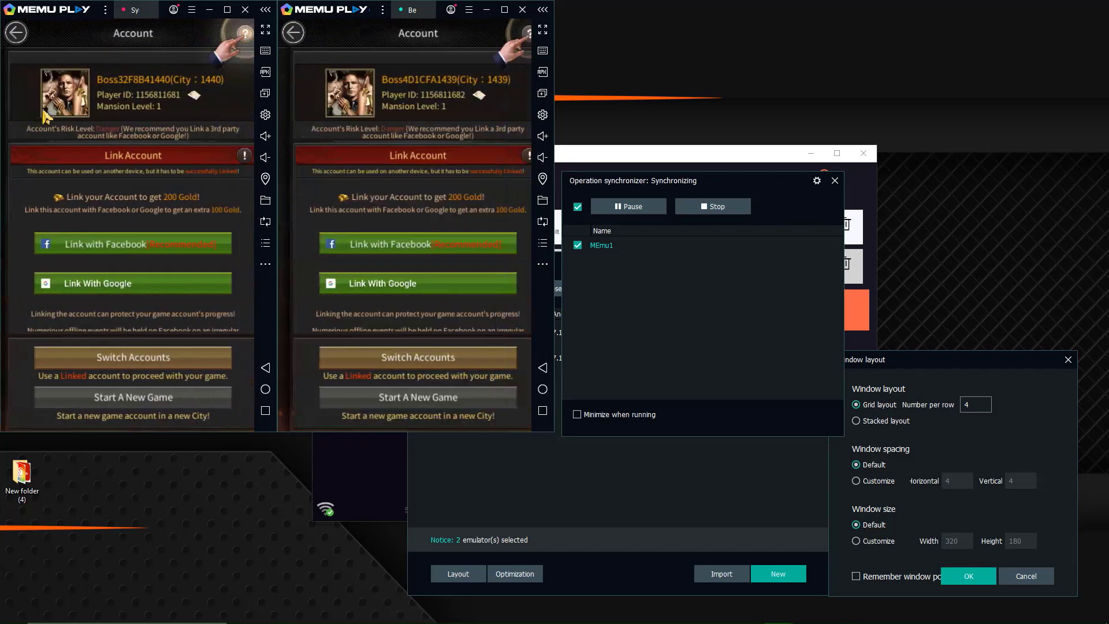
Switch both games to their Google-linked accounts, accepting the data loss warning and confirming the login.
{"action": "left_click", "coordinate": [134, 355]}
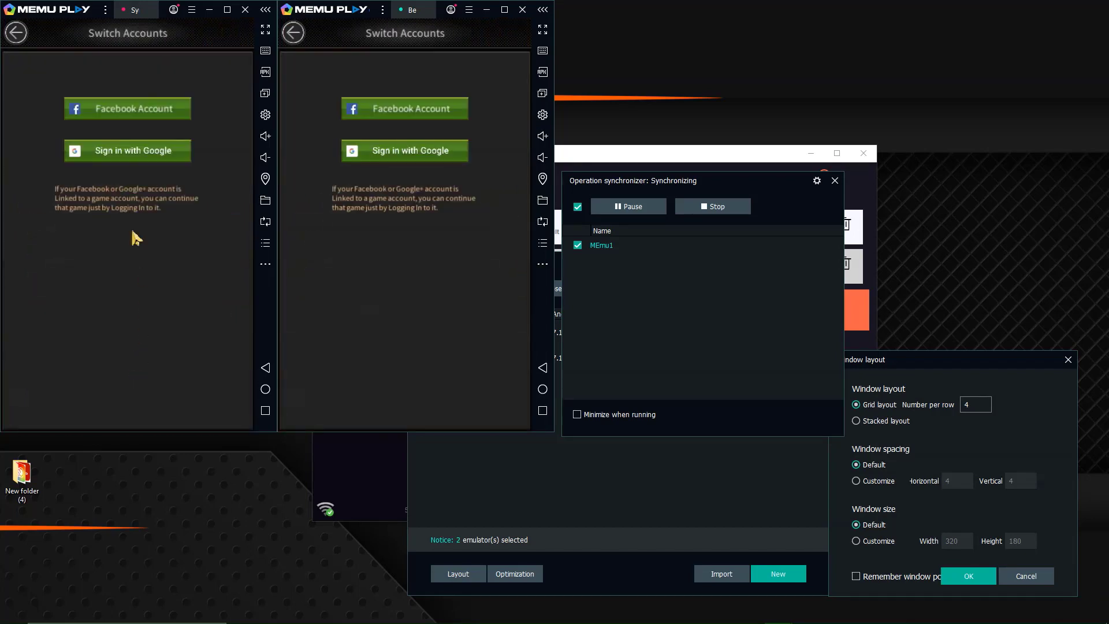
{"action": "left_click", "coordinate": [128, 159]}
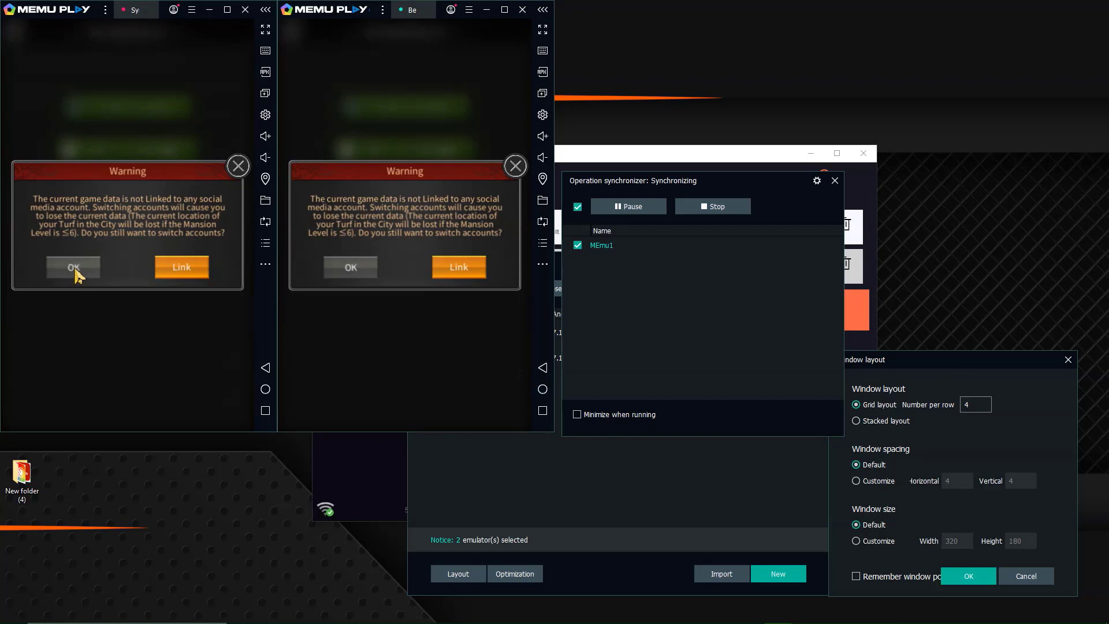
{"action": "left_click", "coordinate": [74, 267]}
{"action": "left_click", "coordinate": [73, 269]}
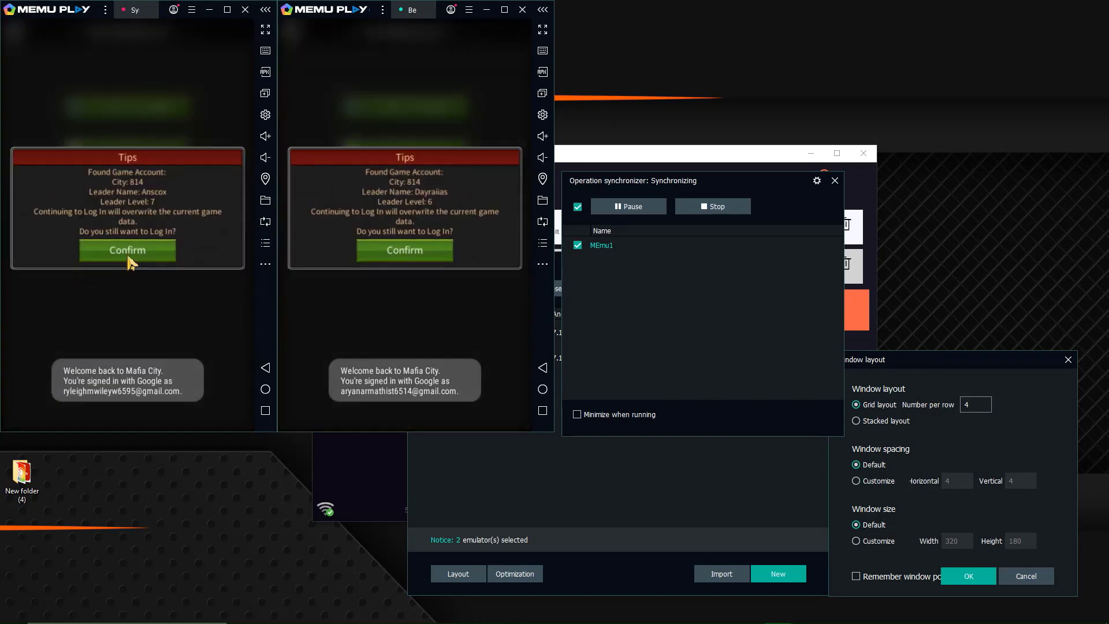
{"action": "left_click", "coordinate": [130, 258]}
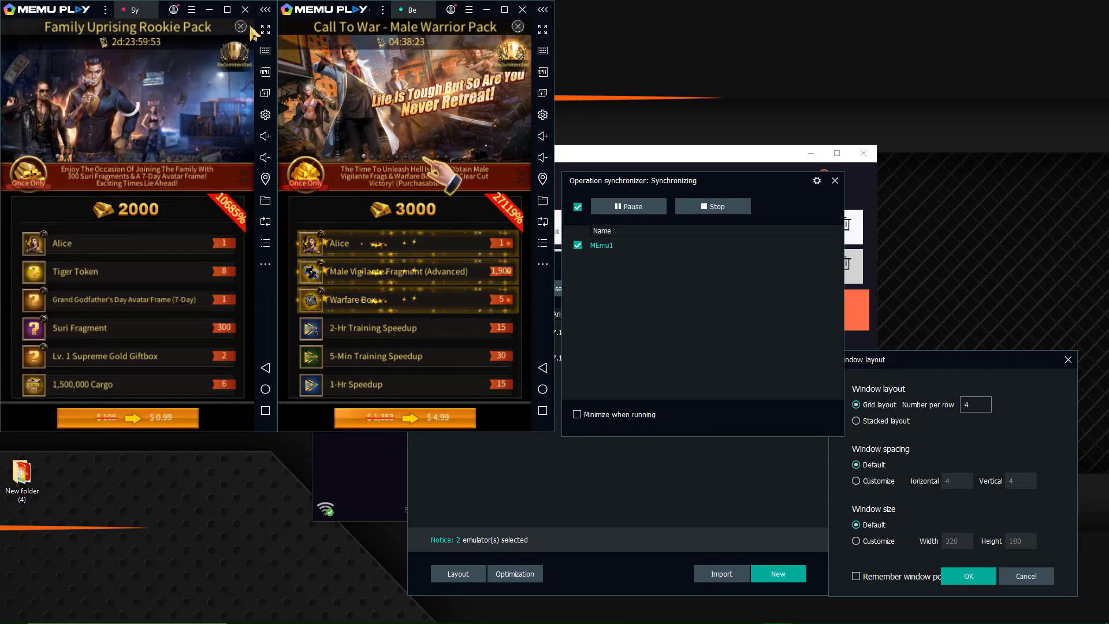
Close the promotional pack offers in both games and check the leader profiles of the loaded accounts.
{"action": "left_click", "coordinate": [240, 26]}
{"action": "left_click", "coordinate": [128, 126]}
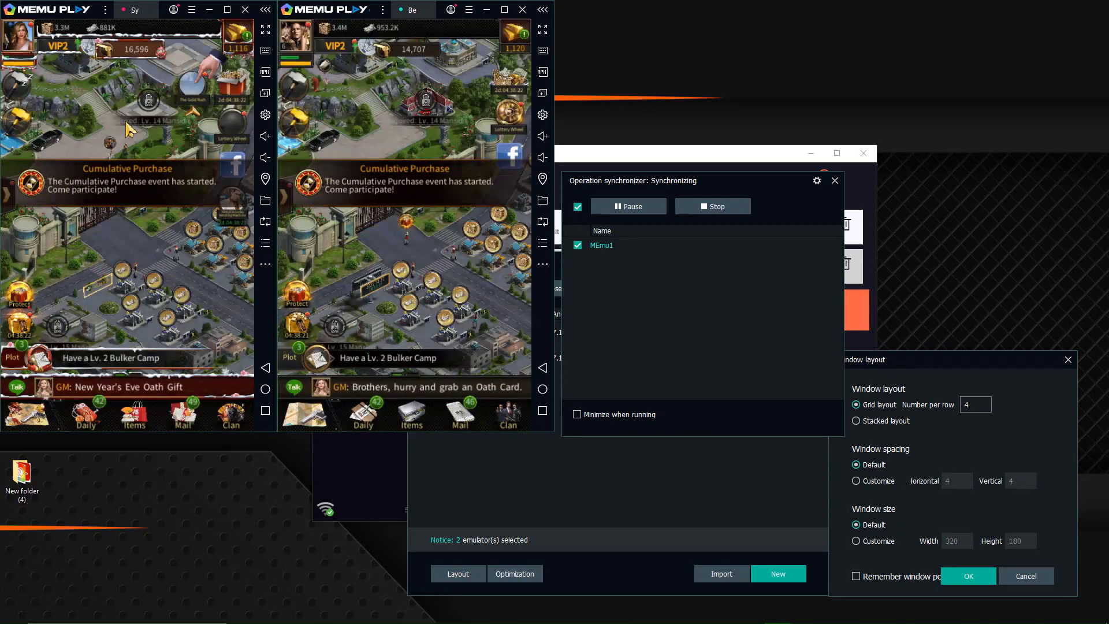
{"action": "left_click", "coordinate": [24, 48]}
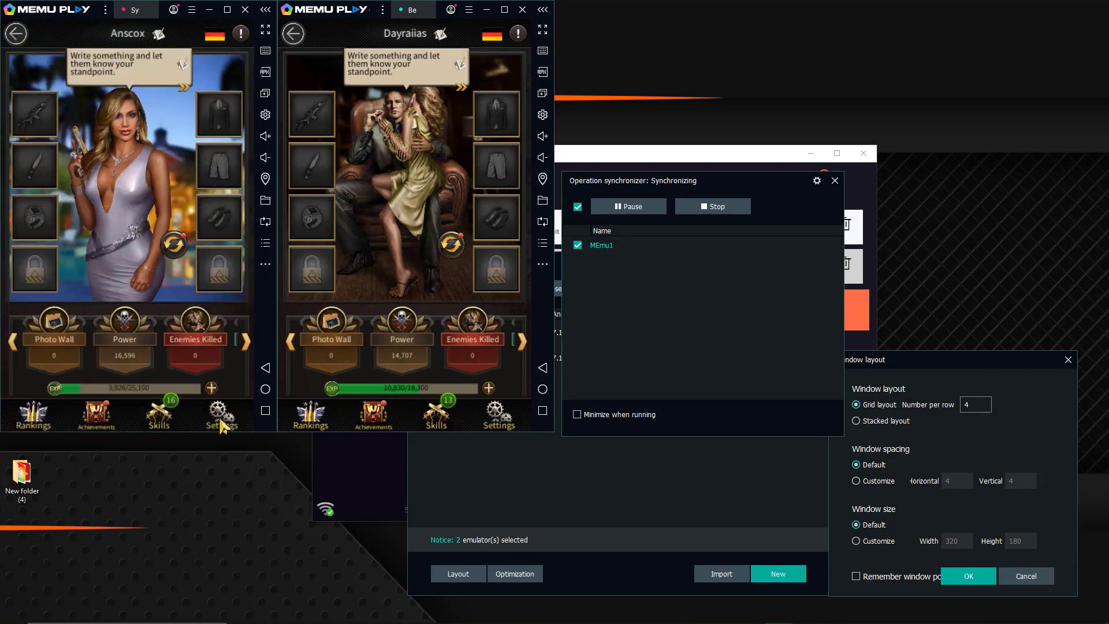
{"action": "left_click", "coordinate": [21, 33]}
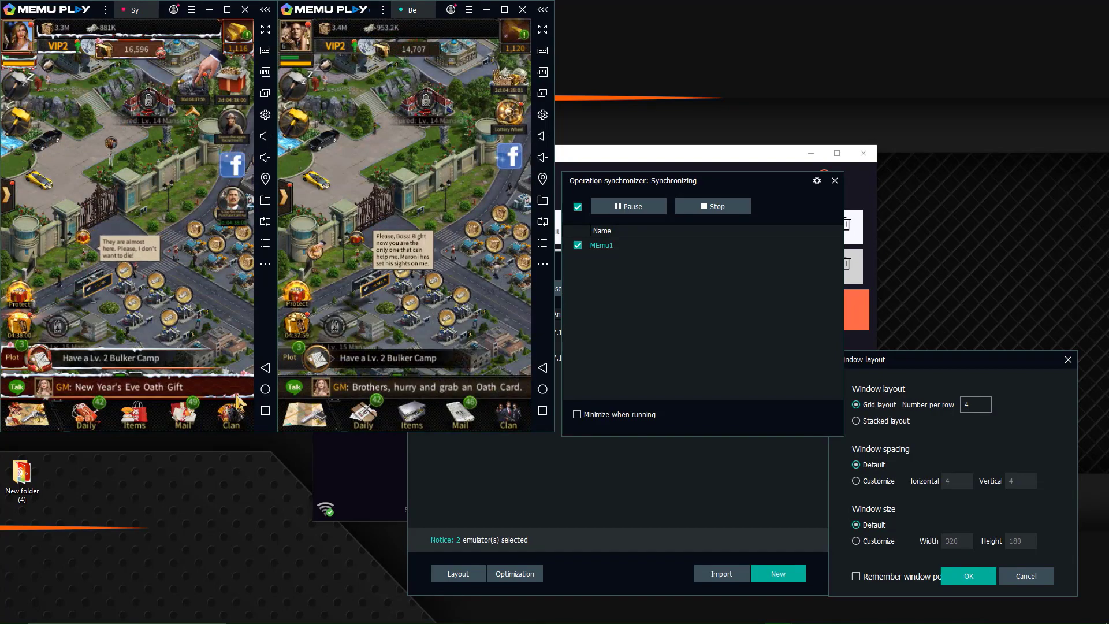
Clear all recent apps on both emulators and close the operation synchronizer.
{"action": "left_click", "coordinate": [265, 410]}
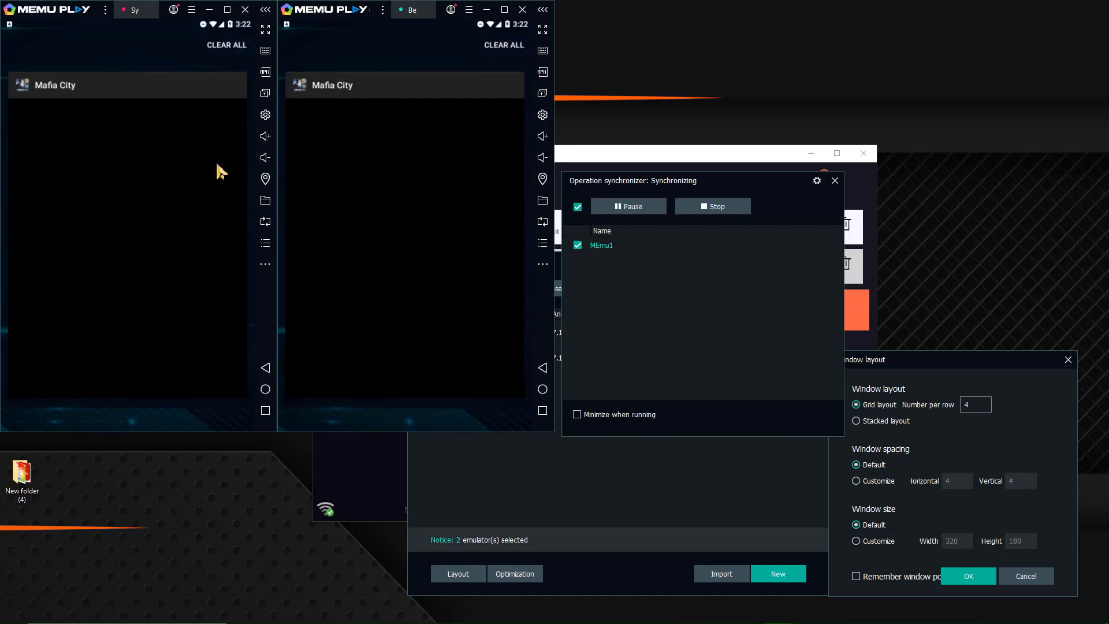
{"action": "left_click", "coordinate": [225, 49]}
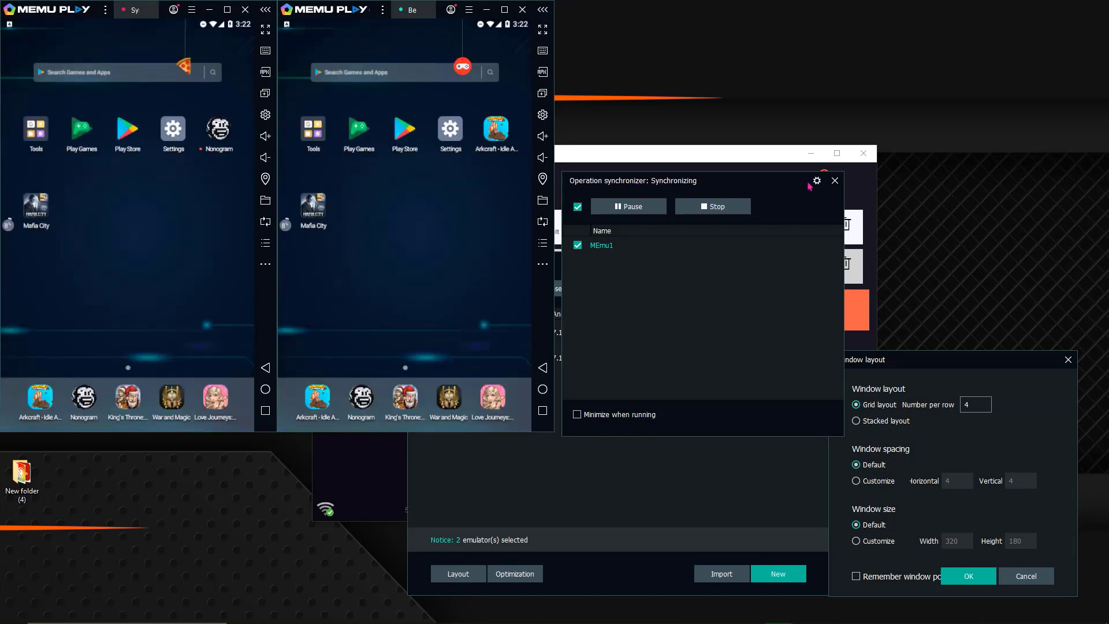
{"action": "left_click", "coordinate": [835, 180]}
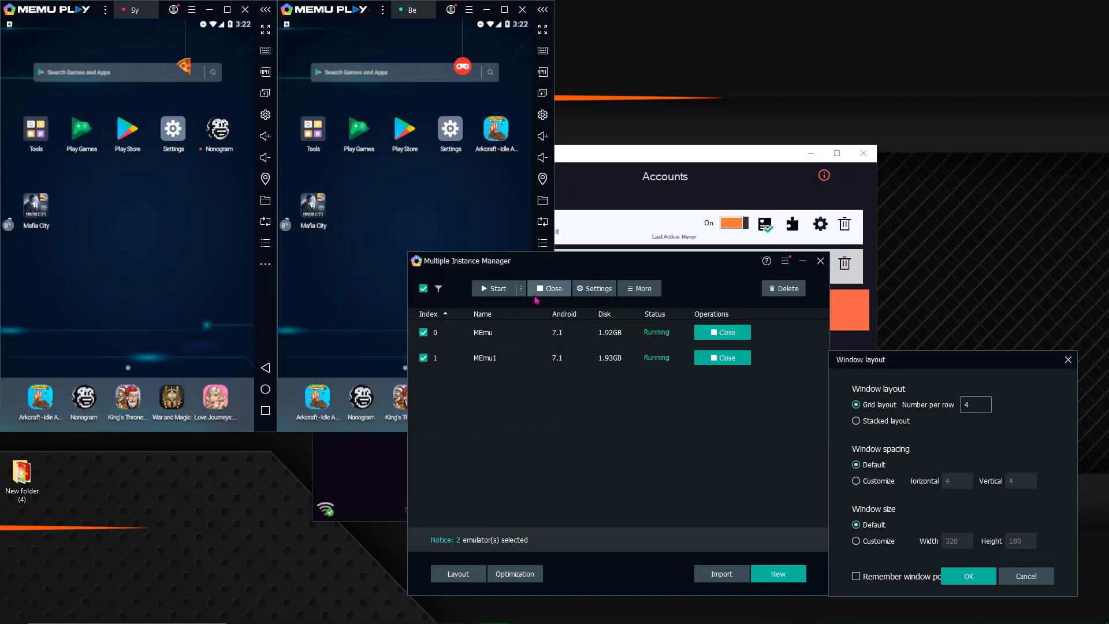
Shut down both selected MEmu instances together and close the Multiple Instance Manager.
{"action": "left_click", "coordinate": [543, 291]}
{"action": "left_click", "coordinate": [617, 425]}
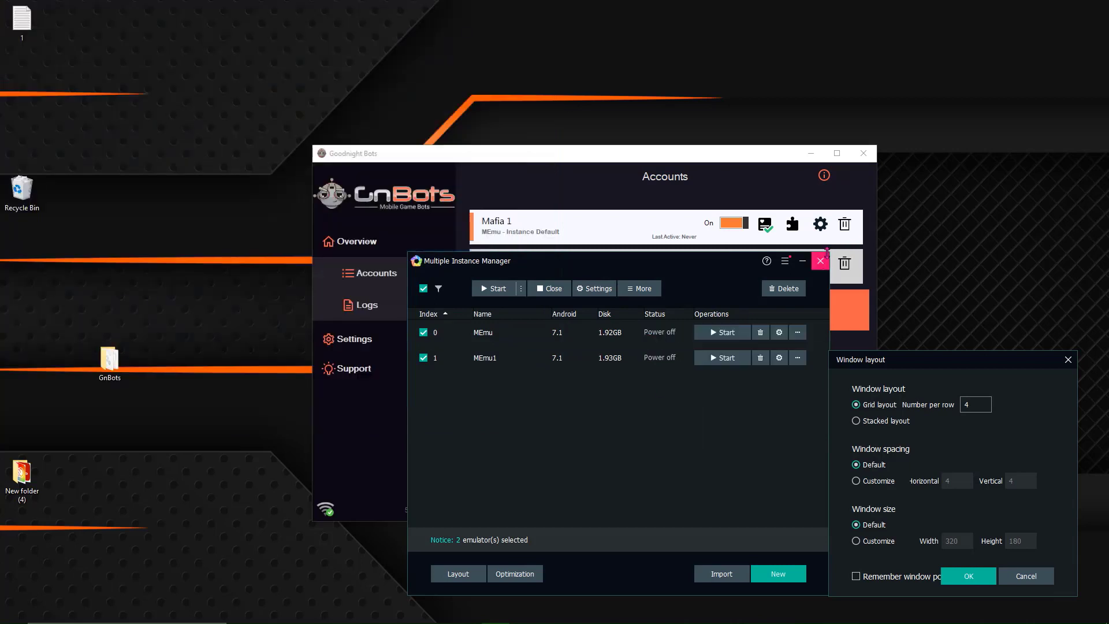
{"action": "left_click", "coordinate": [820, 261]}
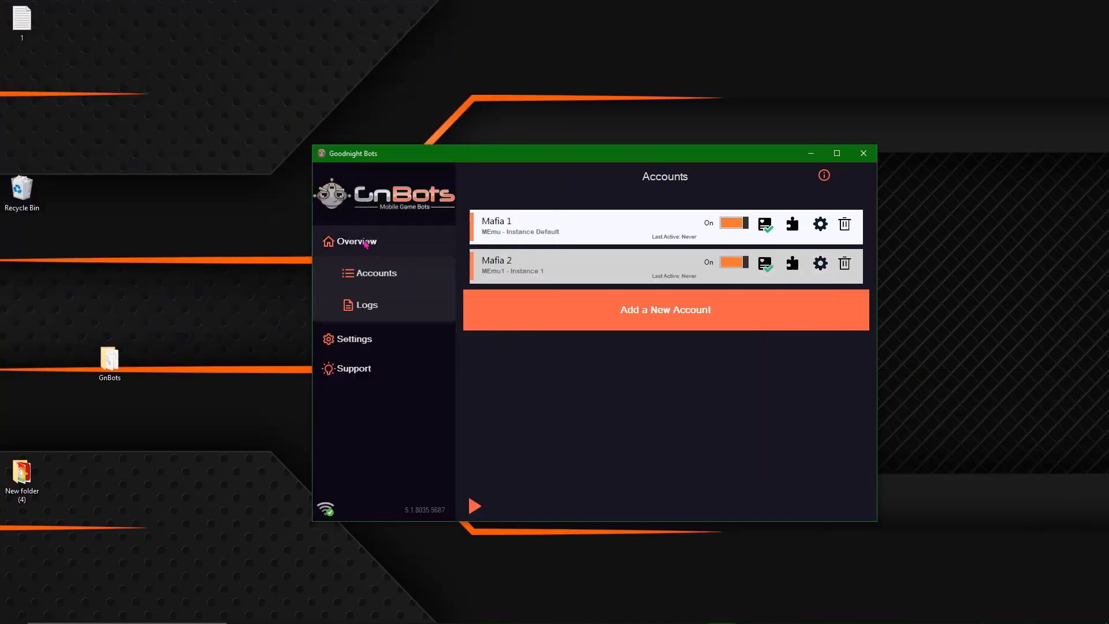
Set the number of accounts running at once to 2 in the GnBots general settings and save.
{"action": "left_click", "coordinate": [373, 340]}
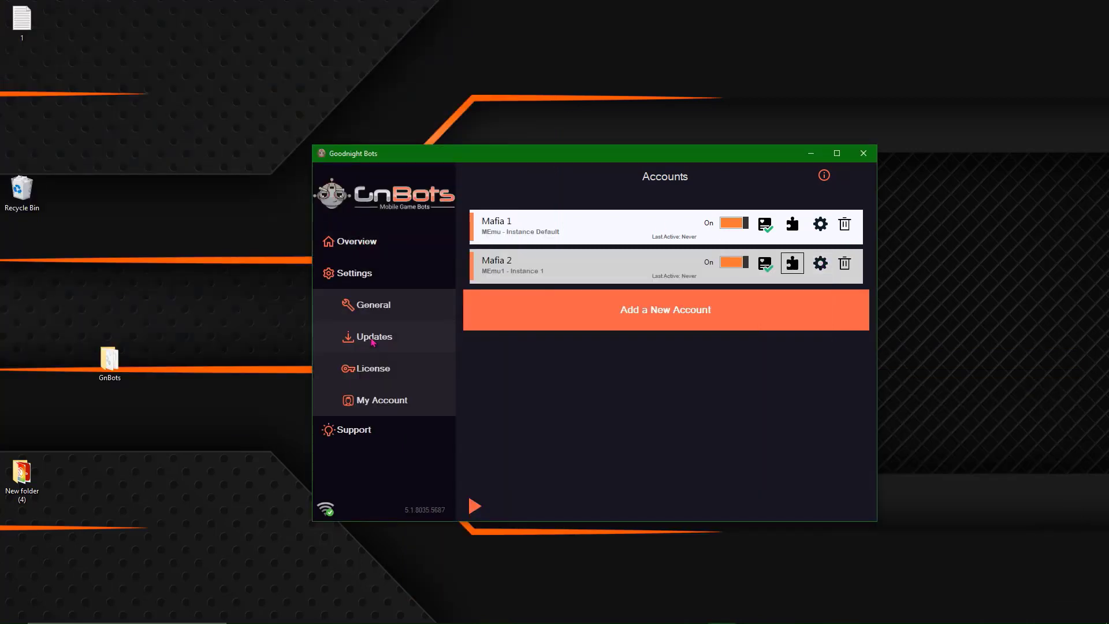
{"action": "left_click", "coordinate": [384, 312]}
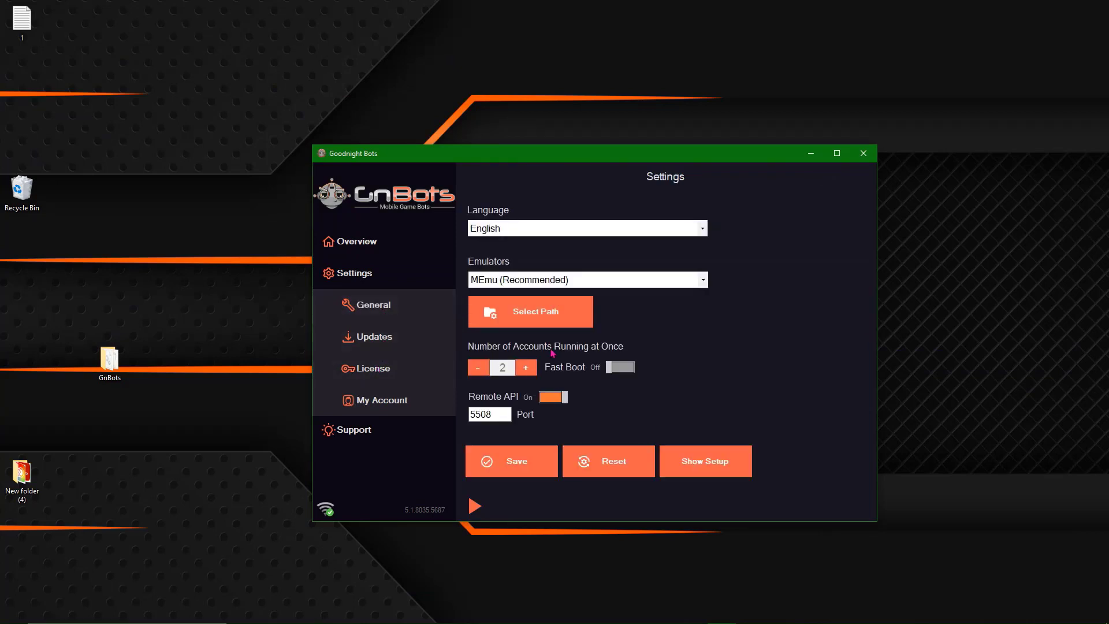
{"action": "left_click", "coordinate": [497, 465]}
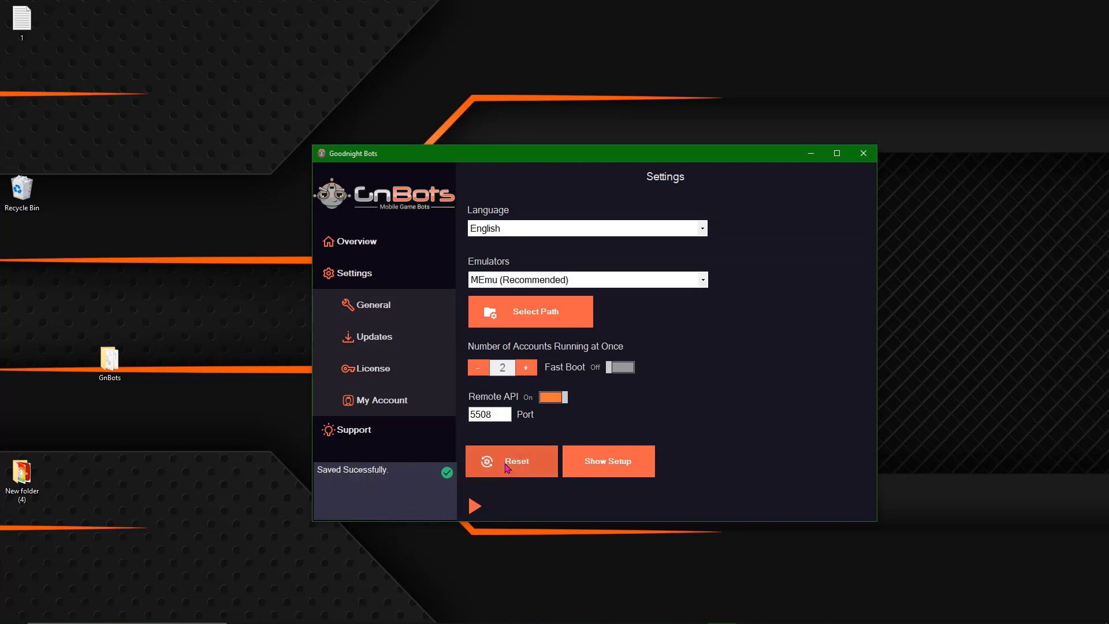
Turn on Fast Boot, save the settings and start the bot.
{"action": "left_click", "coordinate": [357, 243]}
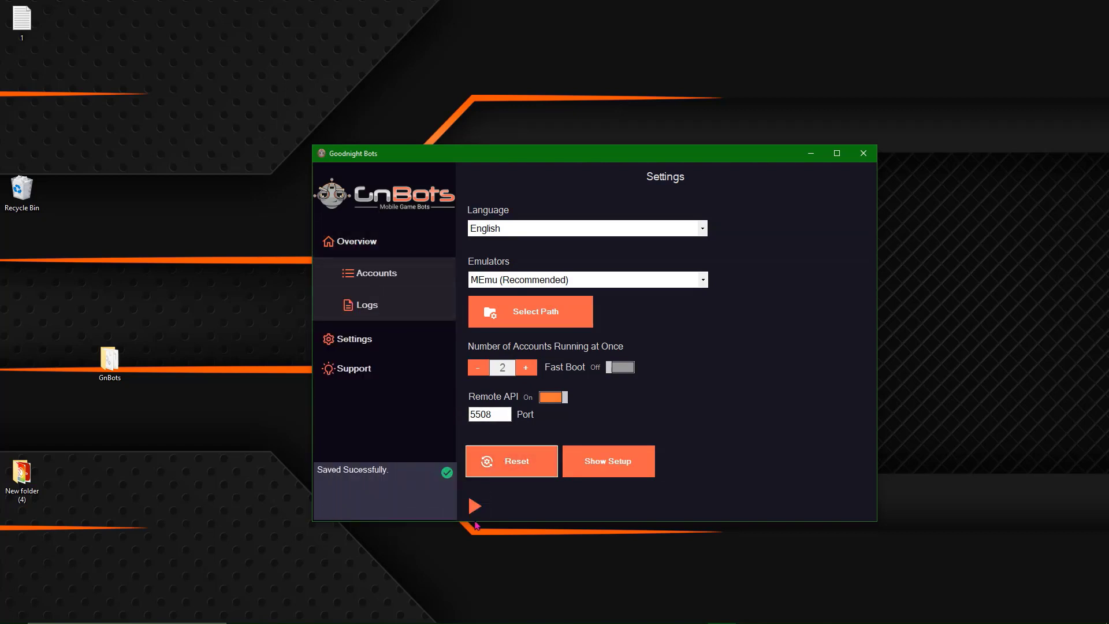
{"action": "left_click", "coordinate": [622, 367]}
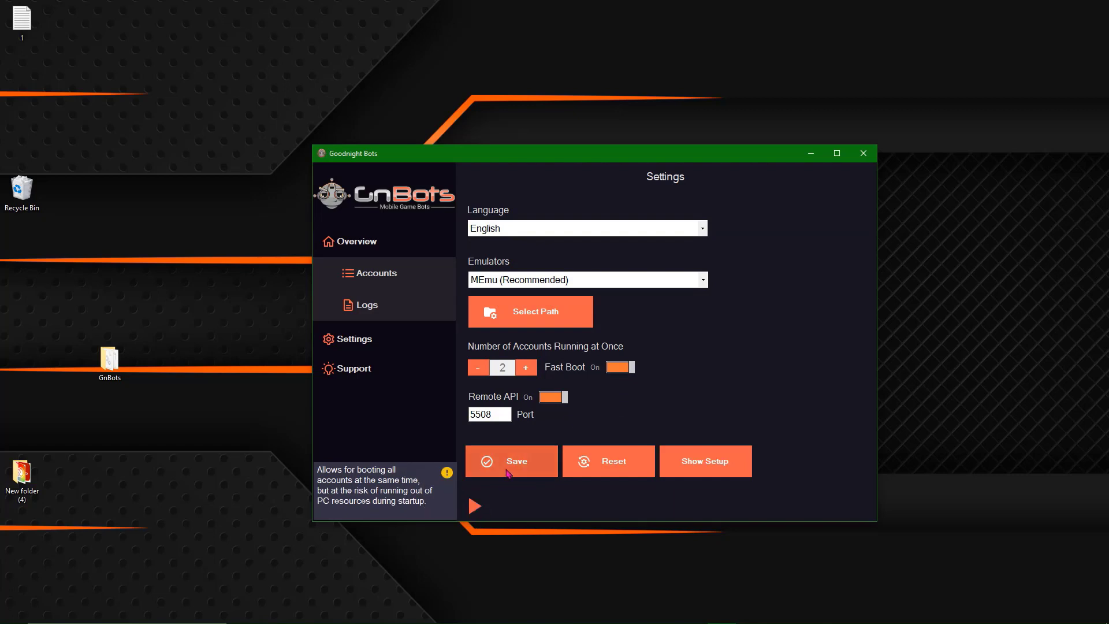
{"action": "left_click", "coordinate": [484, 508]}
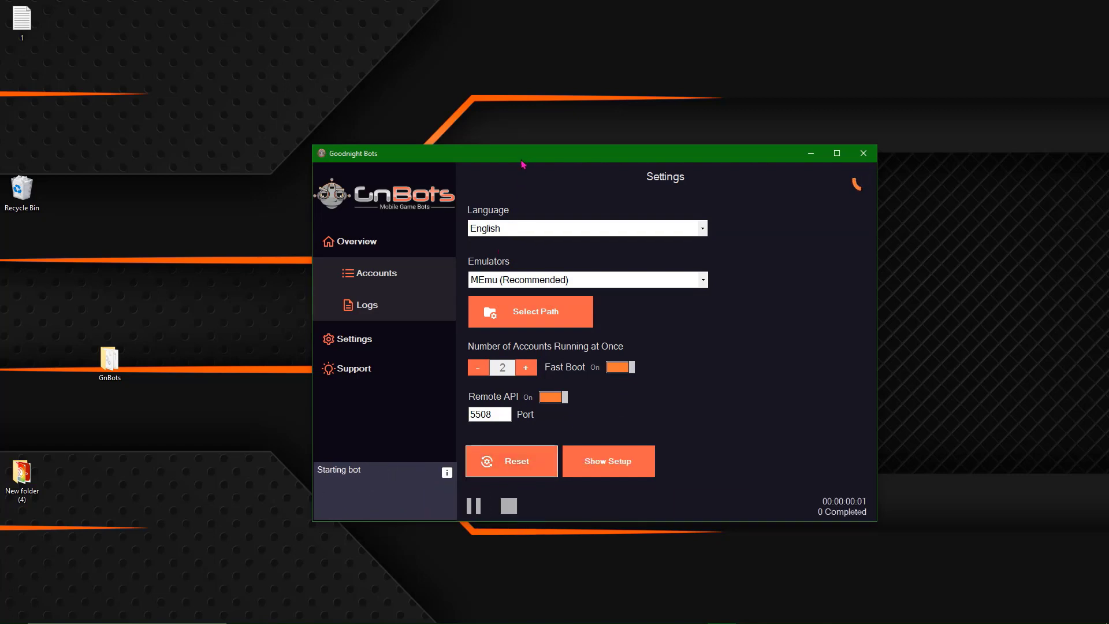
Move the GnBots window aside to free desktop space and open the bot's logs.
{"action": "left_click_drag", "start_coordinate": [521, 164], "coordinate": [749, 27]}
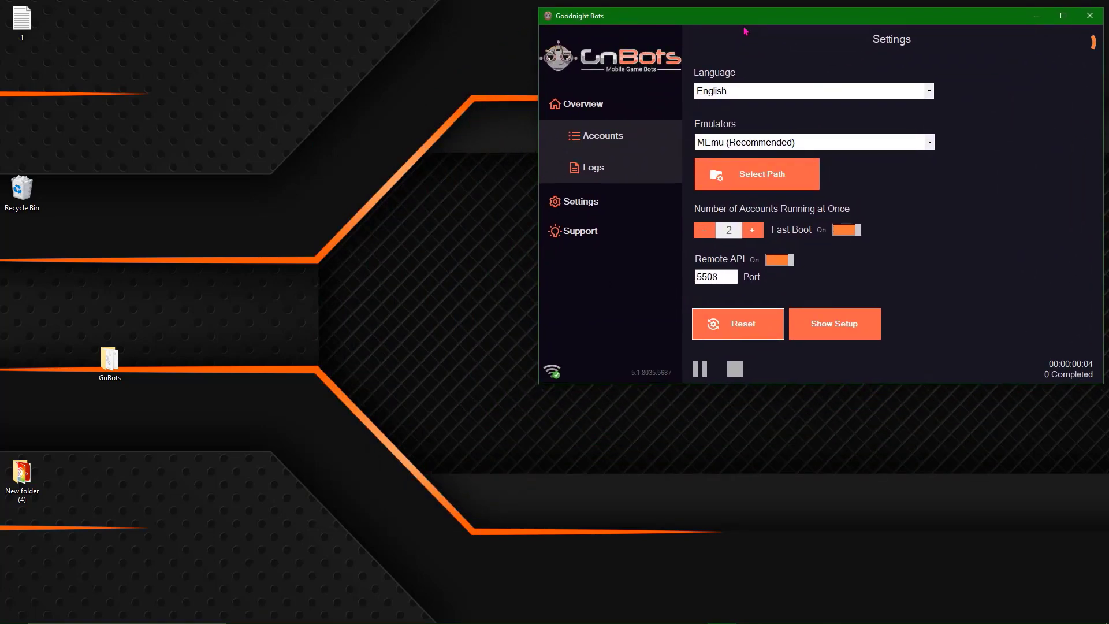
{"action": "left_click", "coordinate": [603, 166]}
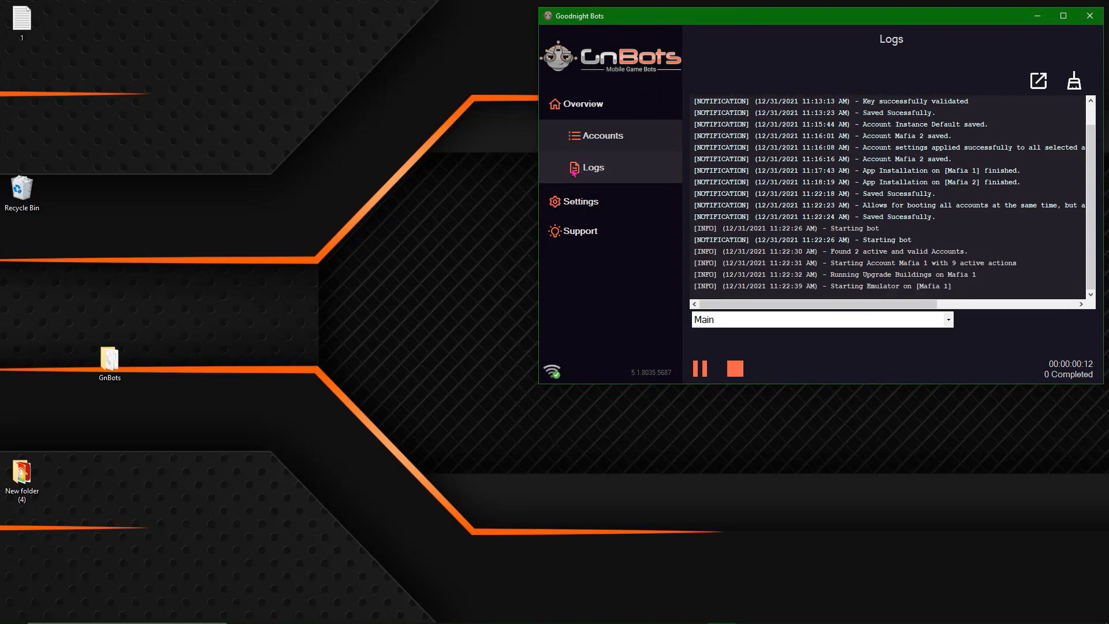